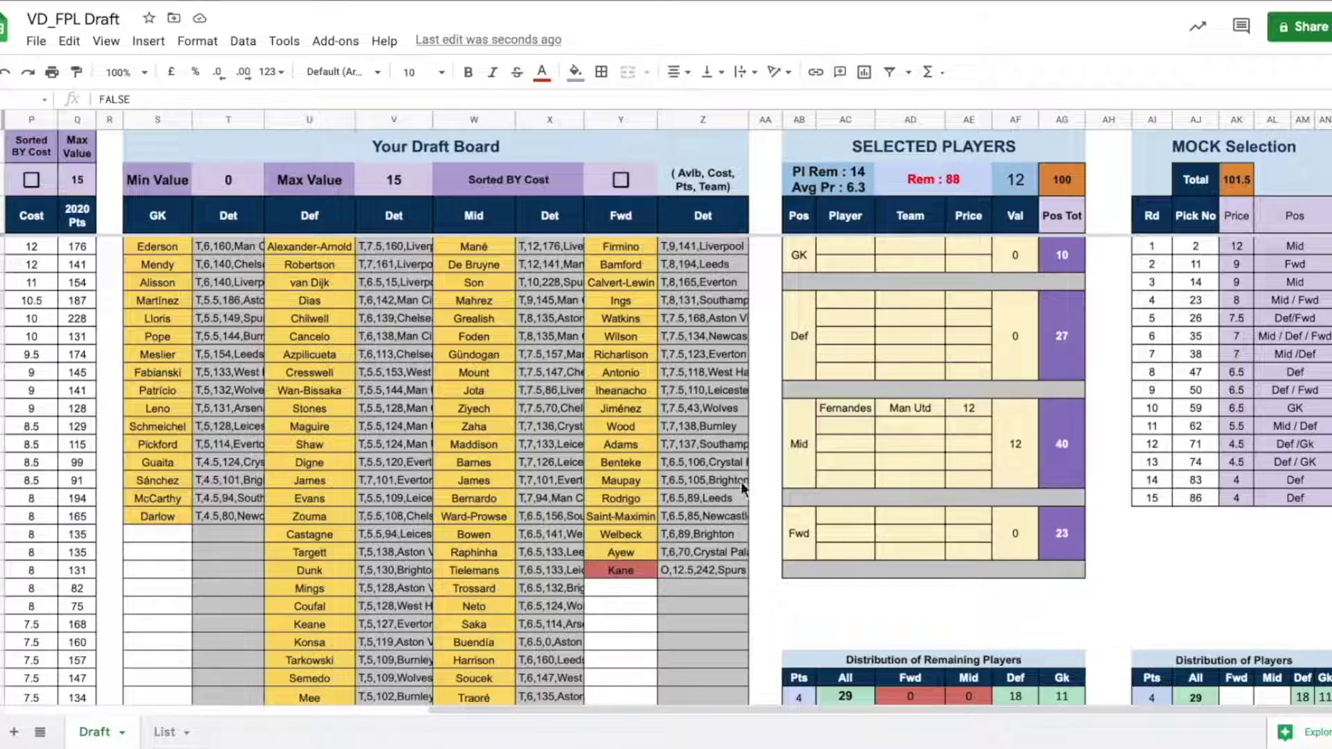
# Tick Sel by other for Mané and five more players taken by opponents.
pyautogui.hscroll(-10, 950, 406)
pyautogui.click(403, 300)
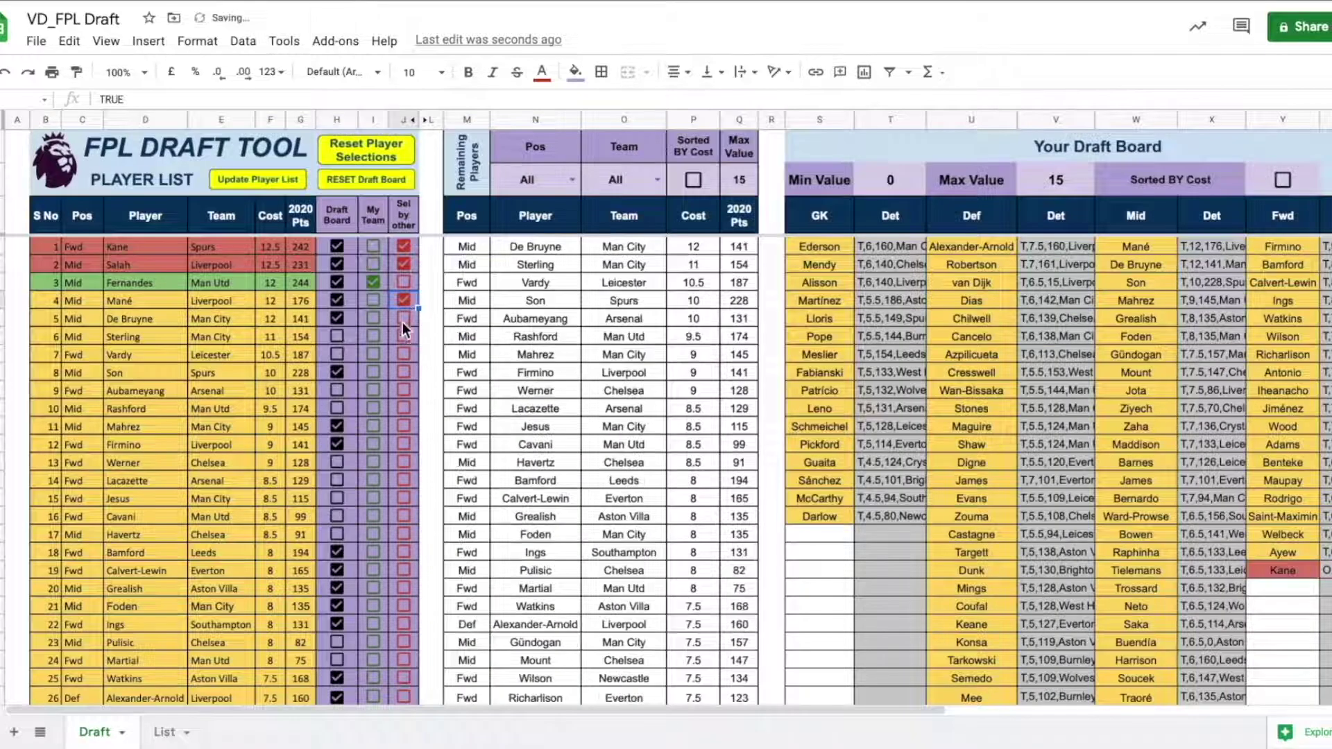
pyautogui.click(403, 318)
pyautogui.click(402, 354)
pyautogui.click(403, 373)
pyautogui.click(402, 390)
pyautogui.click(402, 426)
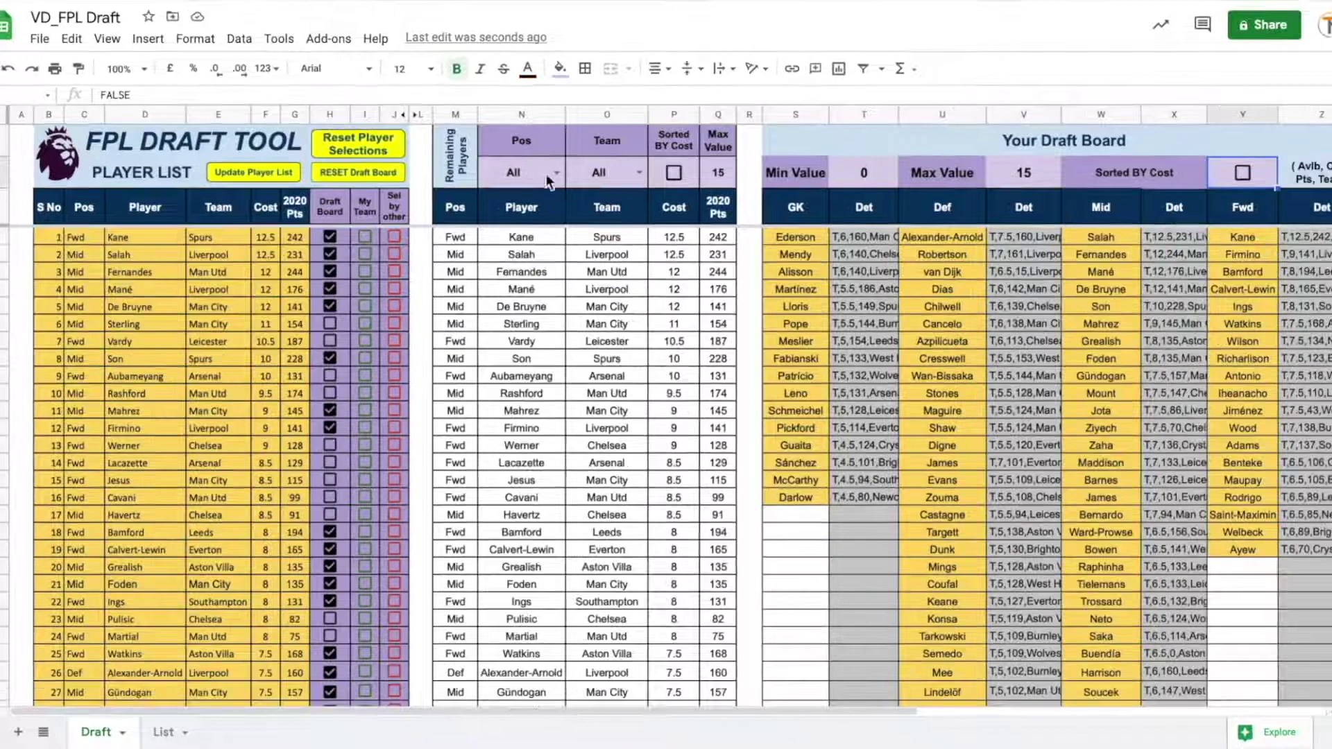
# Filter remaining players by position GK, then Fwd, then All, then by team Man Utd.
pyautogui.click(555, 173)
pyautogui.click(493, 220)
pyautogui.click(555, 177)
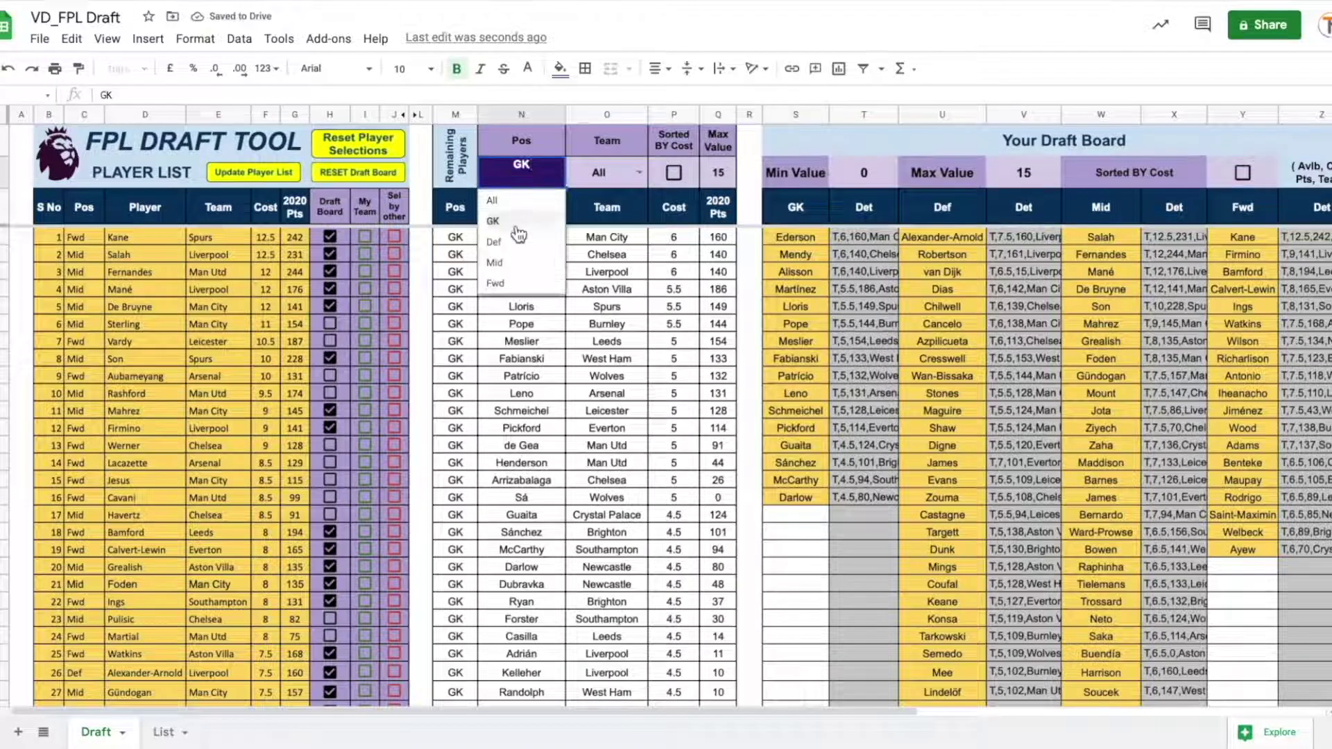
pyautogui.click(495, 283)
pyautogui.click(555, 174)
pyautogui.click(492, 201)
pyautogui.click(640, 172)
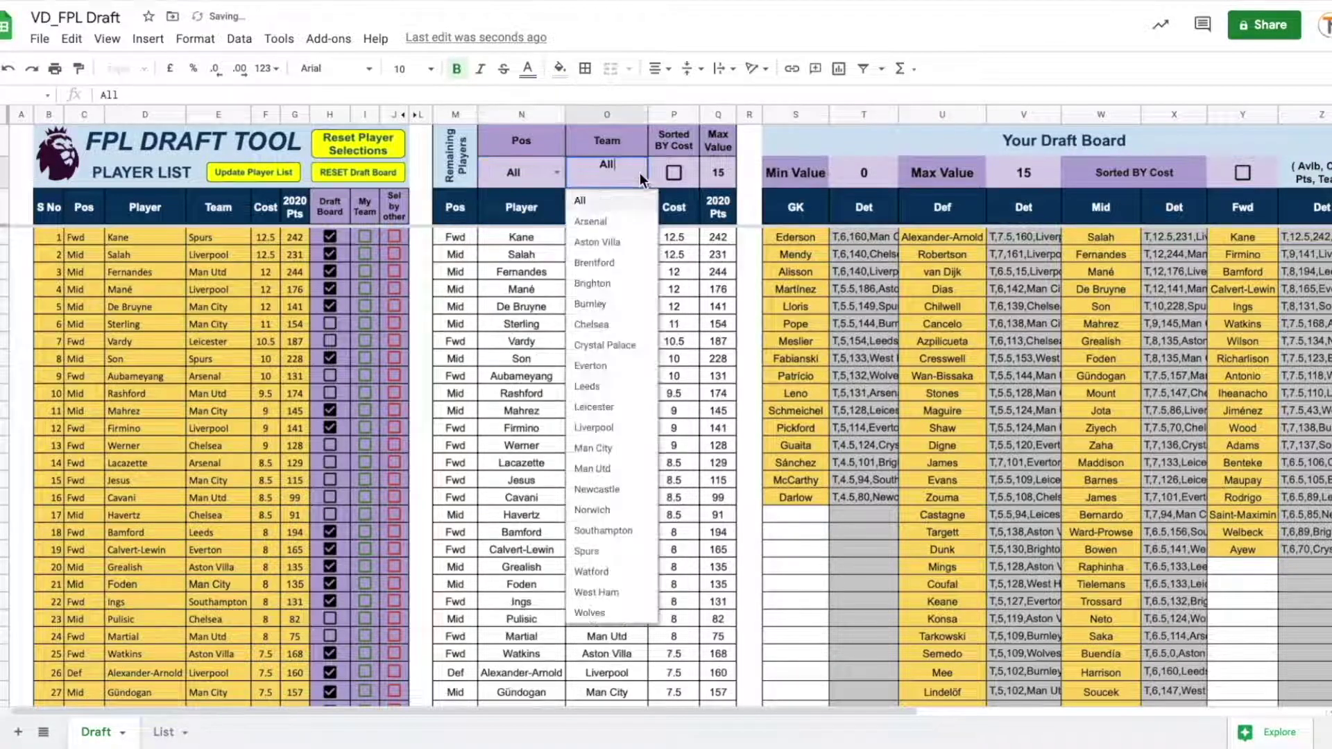
pyautogui.click(593, 469)
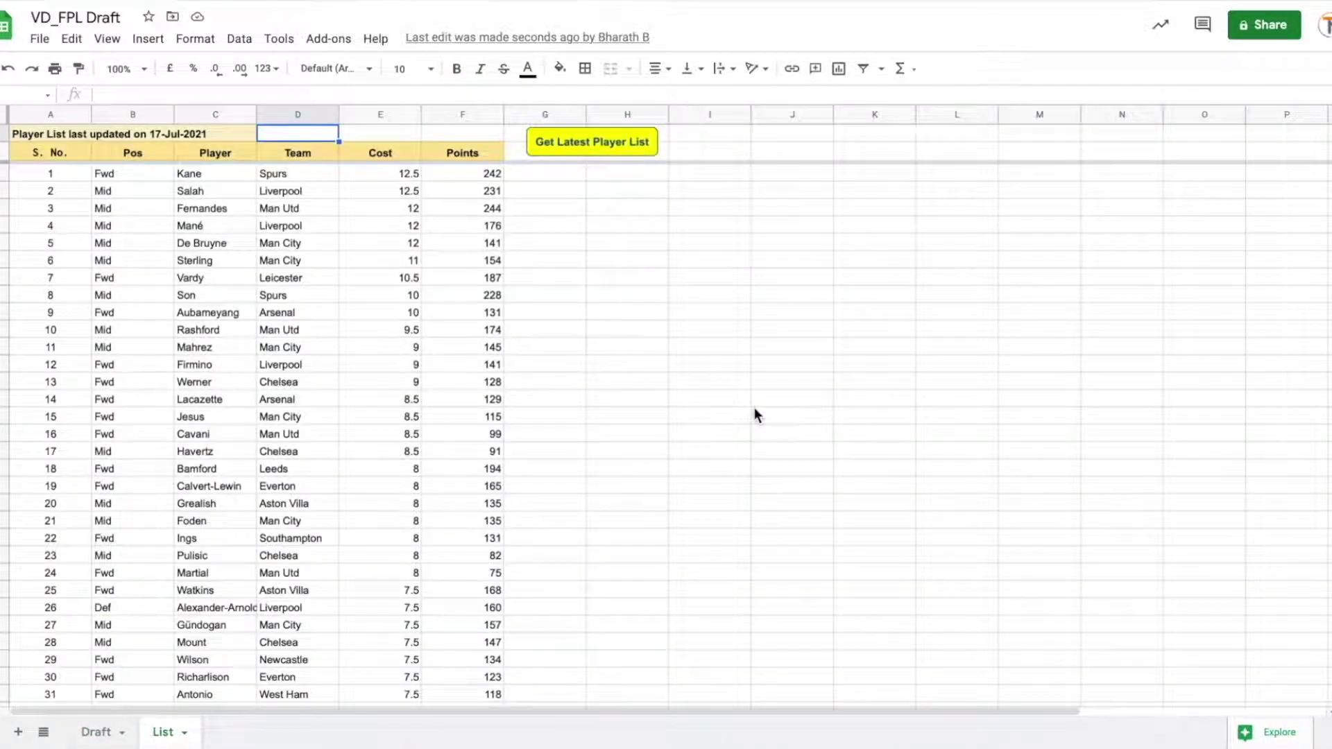
# Fetch the latest player list on the List sheet and acknowledge the Player List Updated message.
pyautogui.click(97, 736)
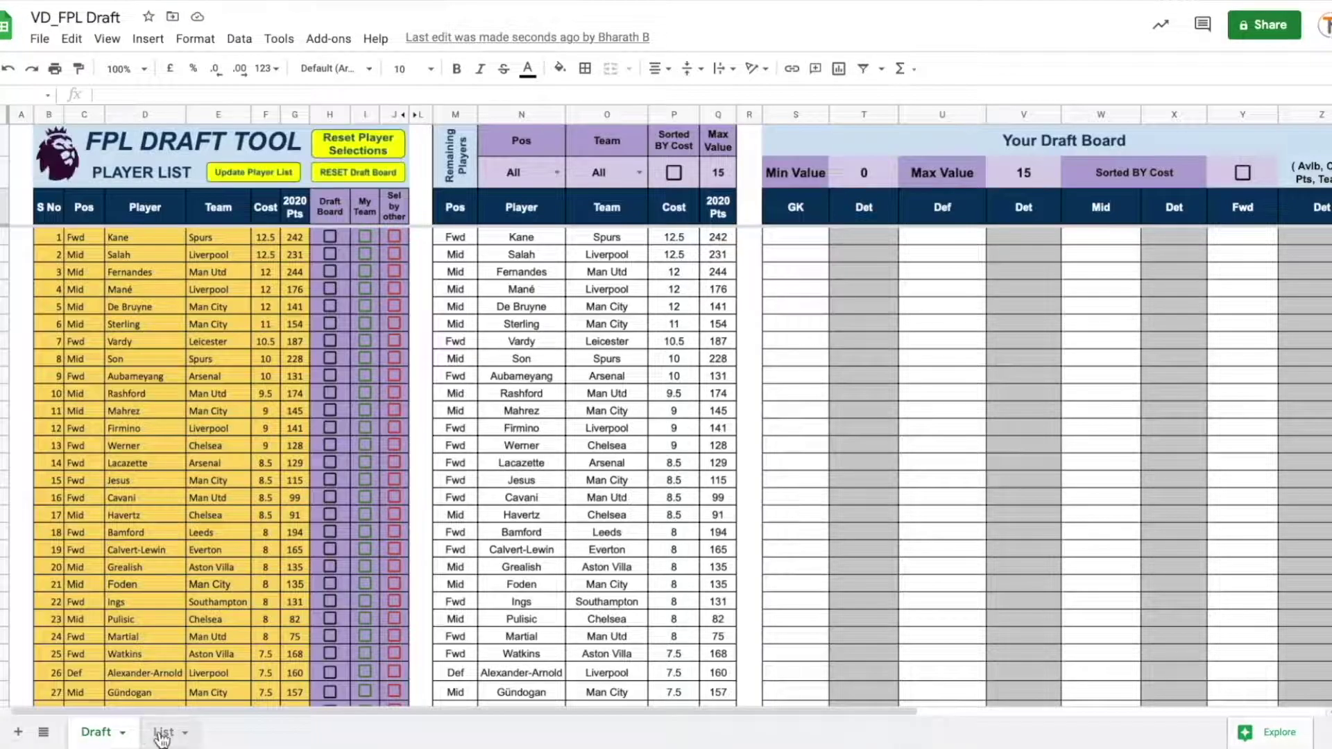
pyautogui.click(162, 734)
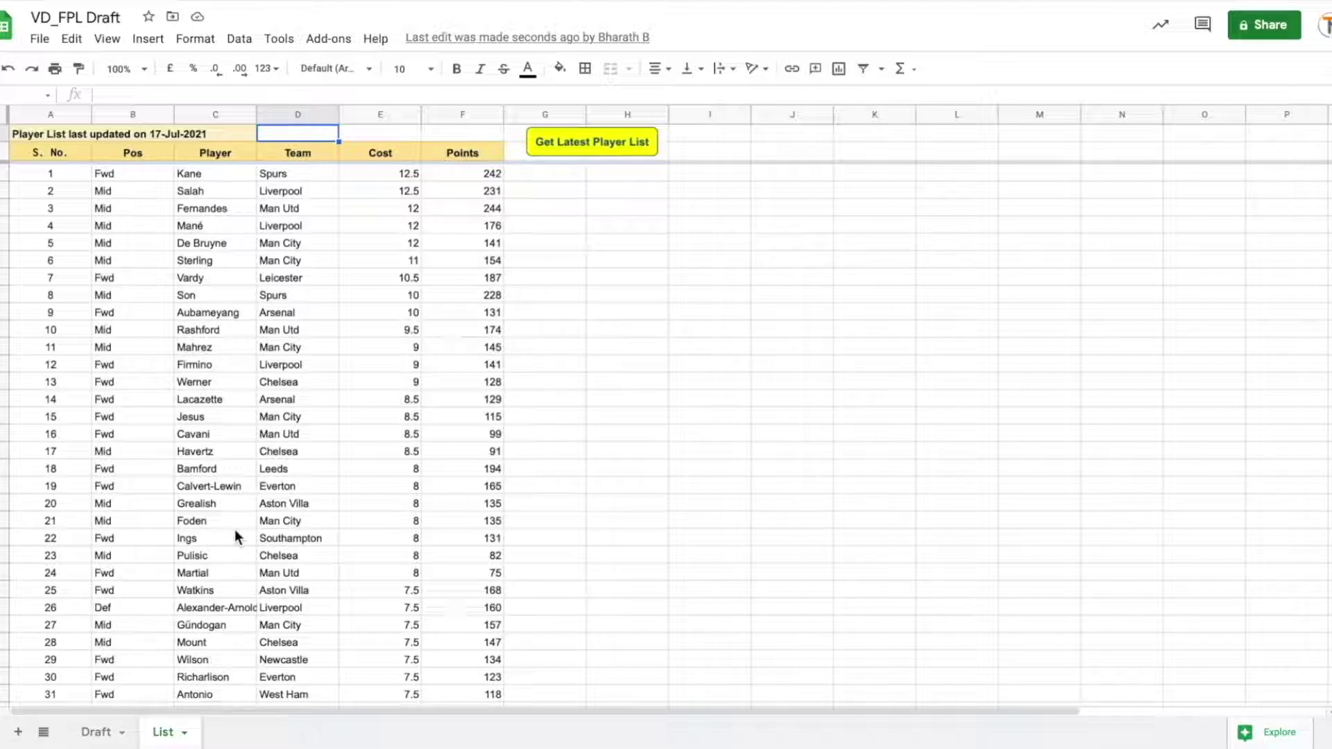
pyautogui.click(601, 146)
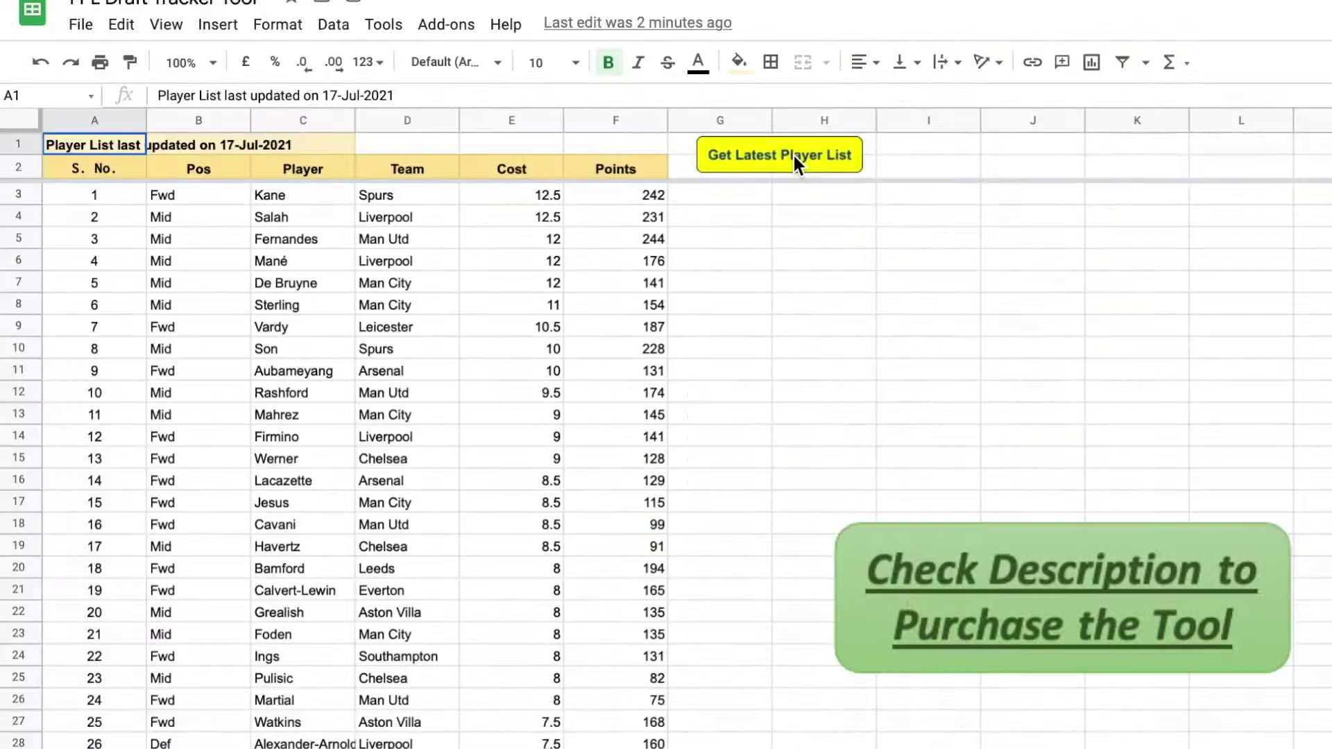
pyautogui.click(793, 155)
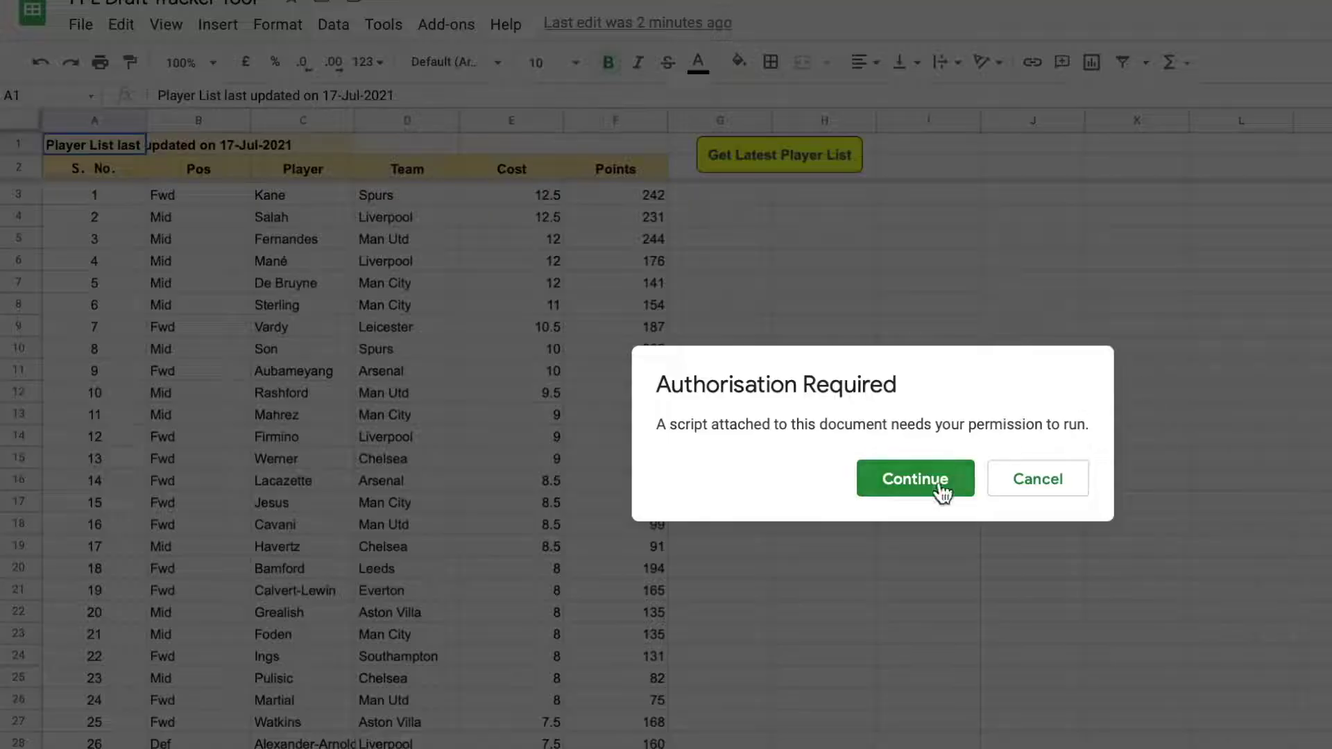
# Authorise the script with the Google account, allow spreadsheet access, and return to Draft.
pyautogui.click(938, 484)
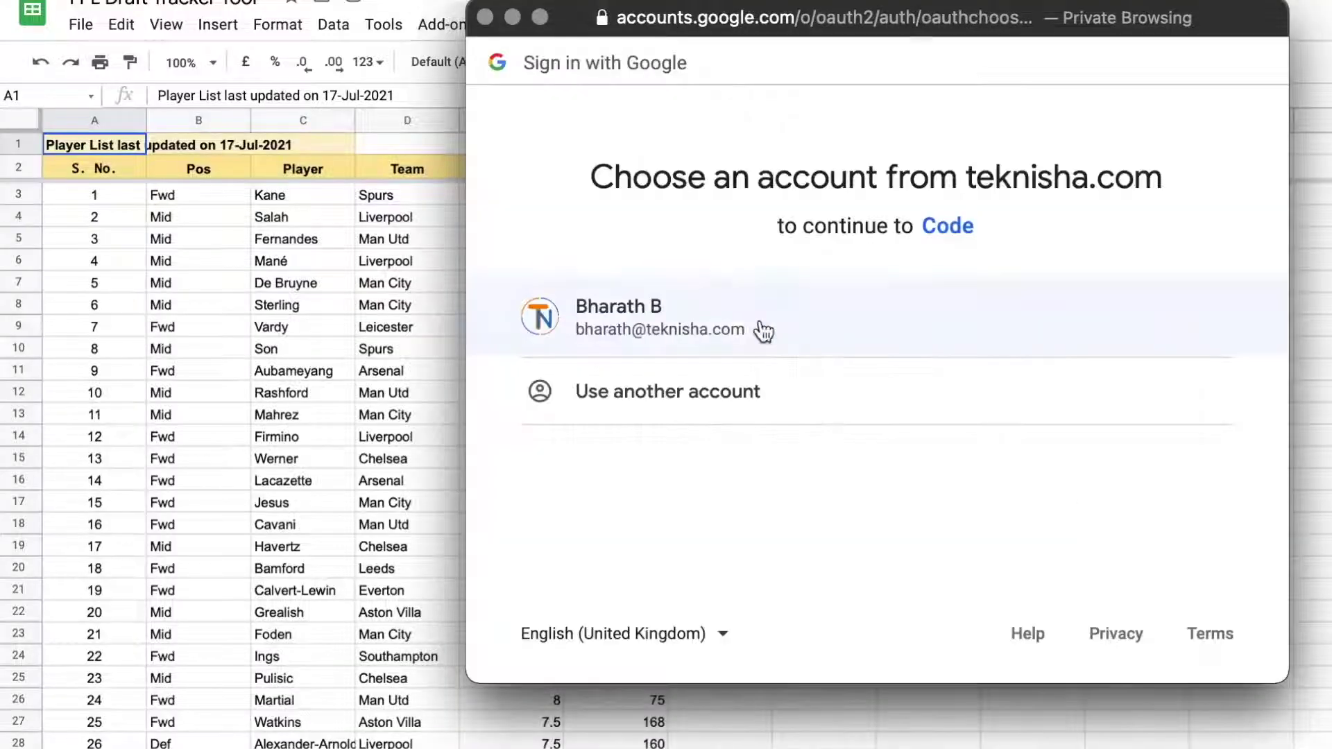
pyautogui.click(761, 330)
pyautogui.scroll(-5, 1140, 430)
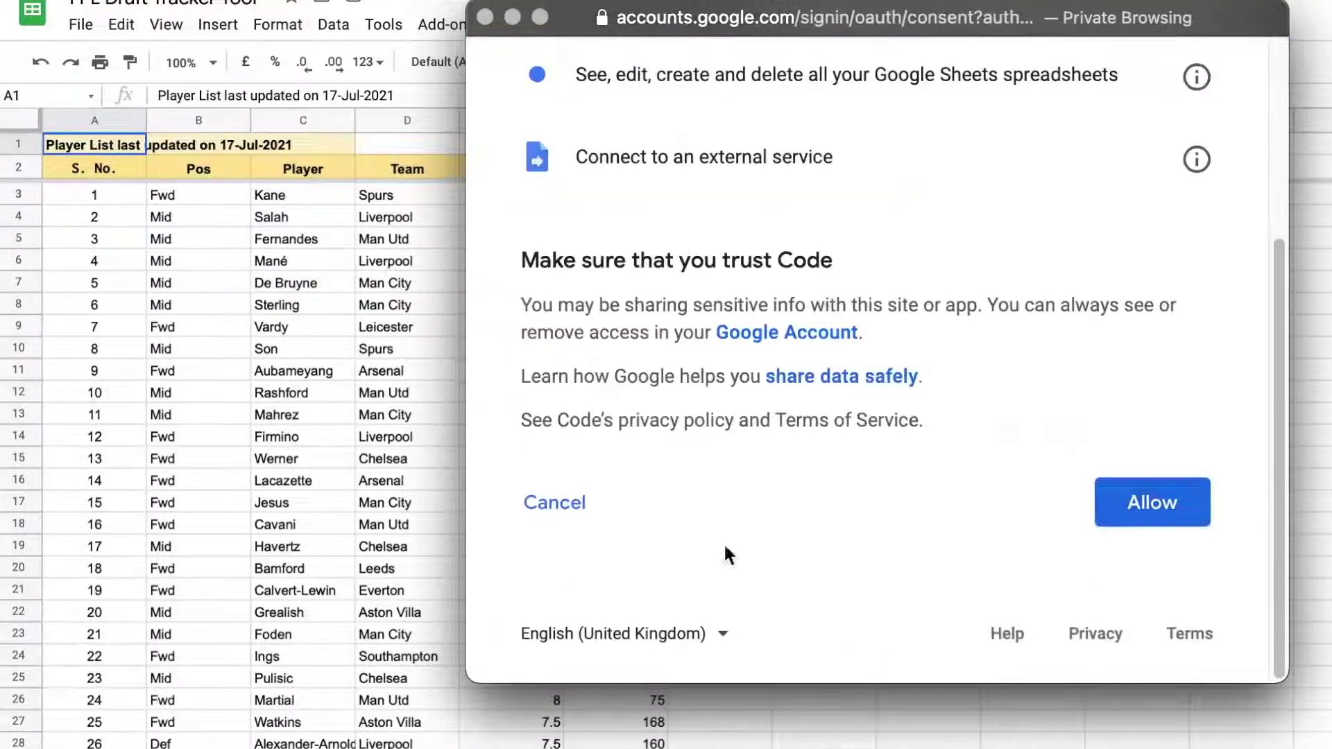
pyautogui.click(1130, 499)
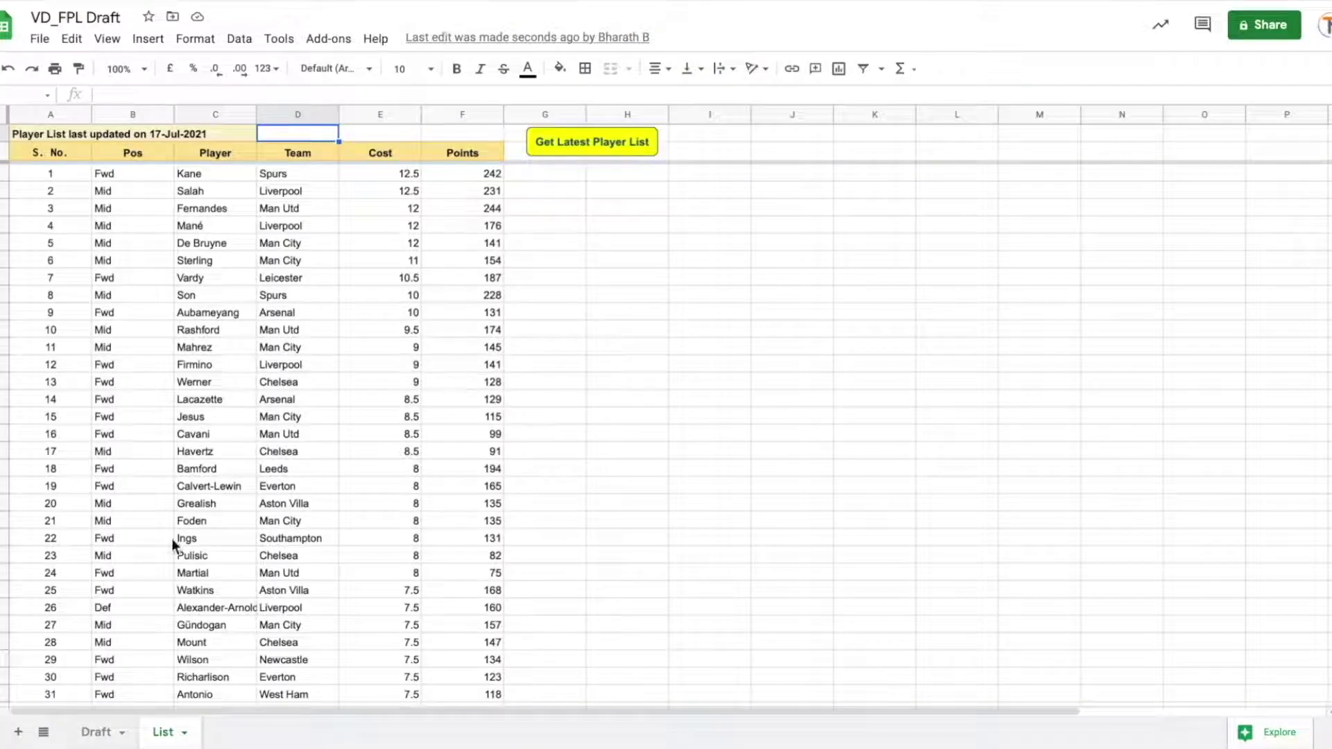
pyautogui.click(94, 734)
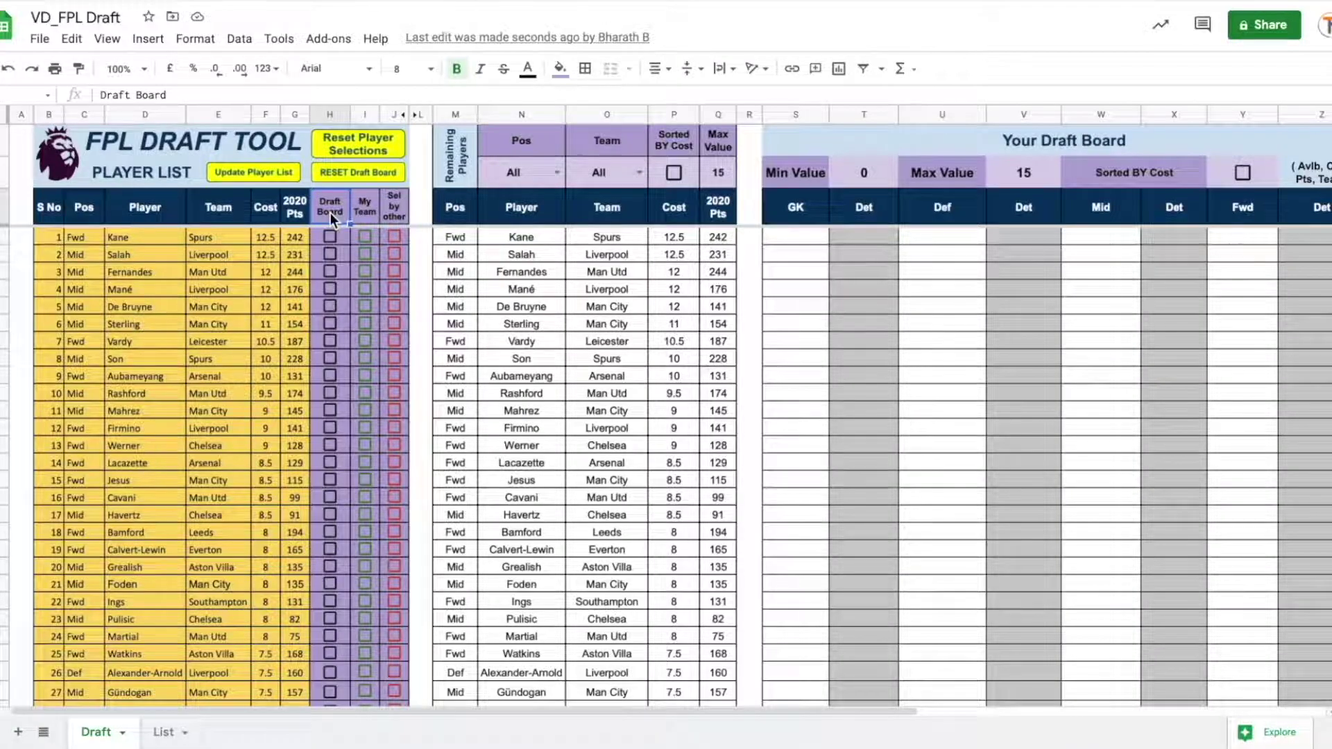
pyautogui.moveTo(330, 214); pyautogui.dragTo(397, 212)
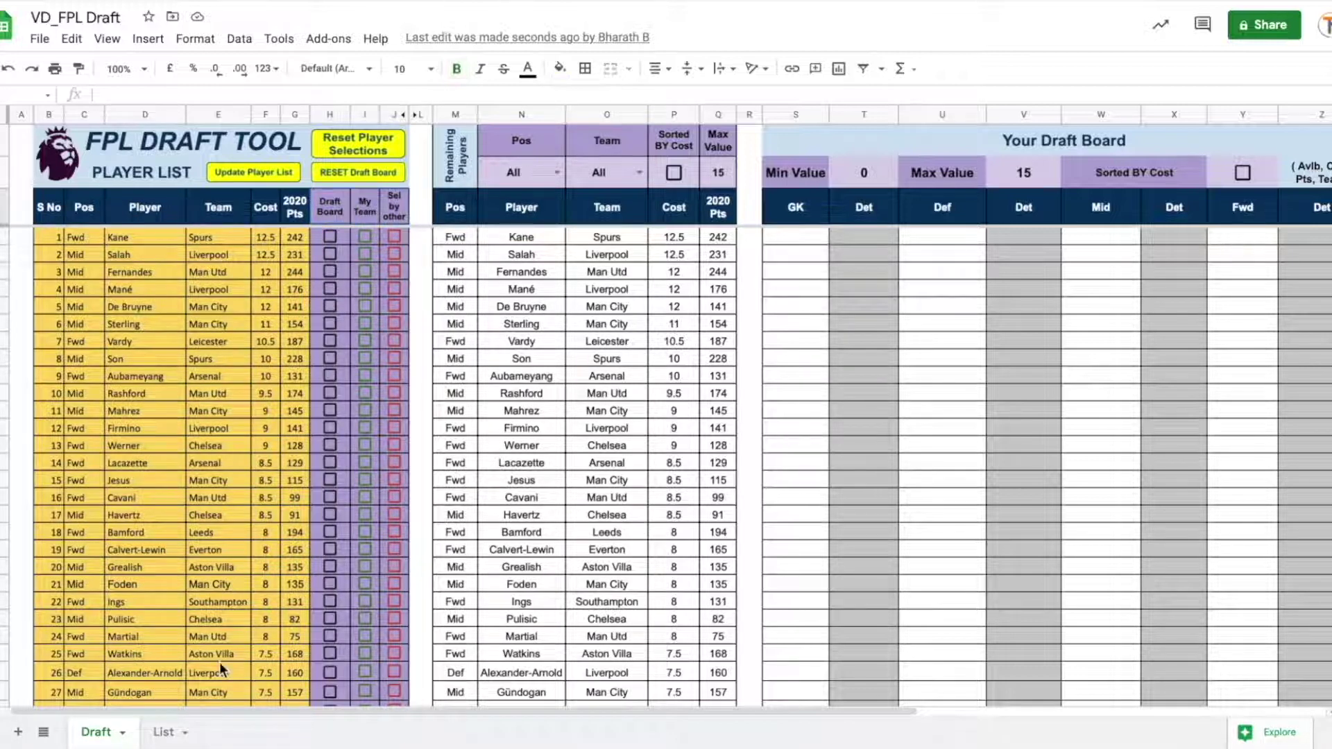
pyautogui.click(163, 732)
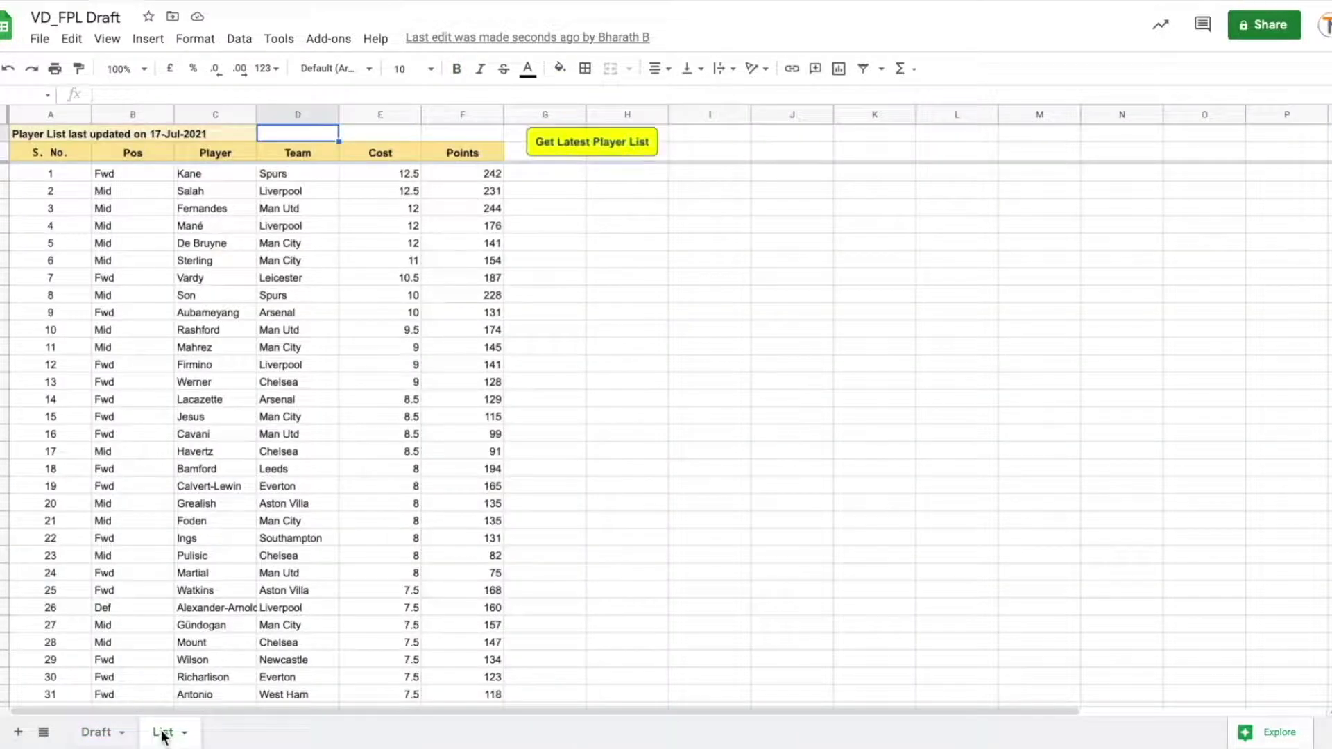
pyautogui.click(103, 734)
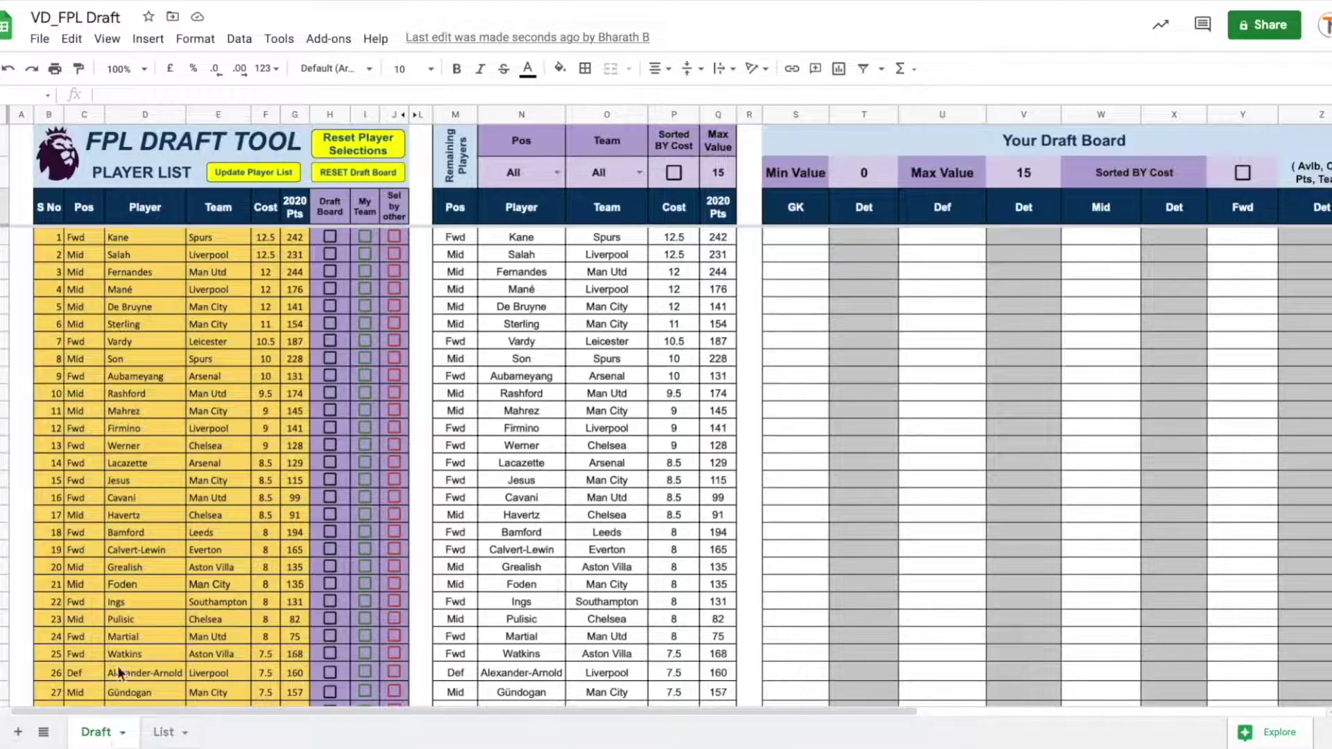
# Update the Draft sheet's player list, confirming the reset of draft board entries and selections.
pyautogui.click(264, 172)
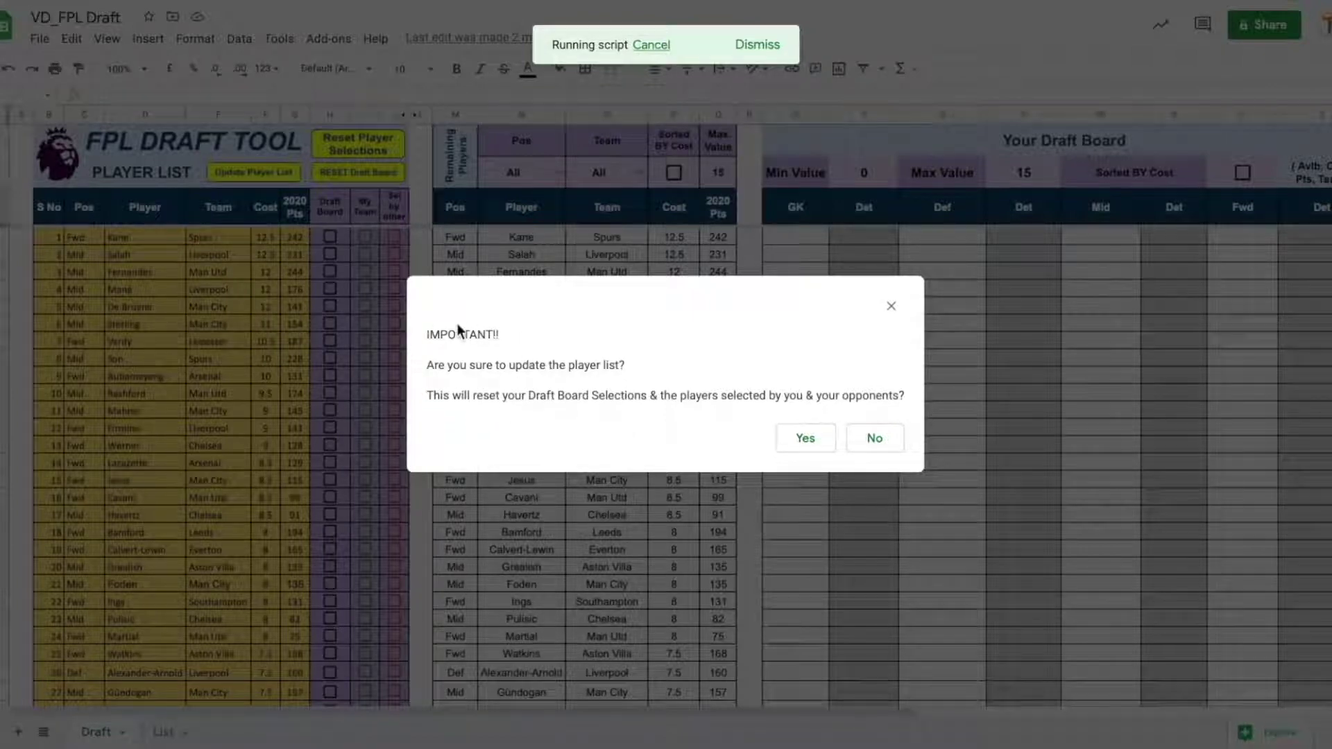
pyautogui.click(804, 439)
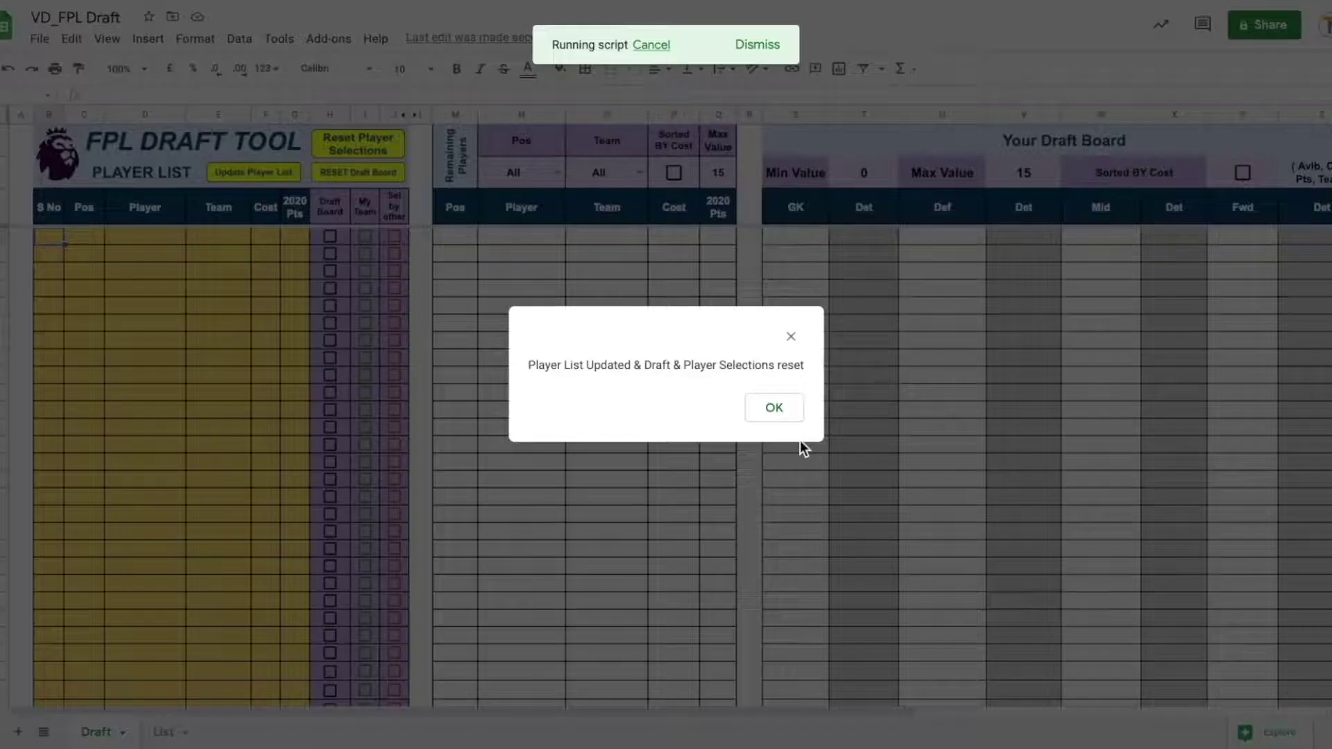
pyautogui.click(774, 409)
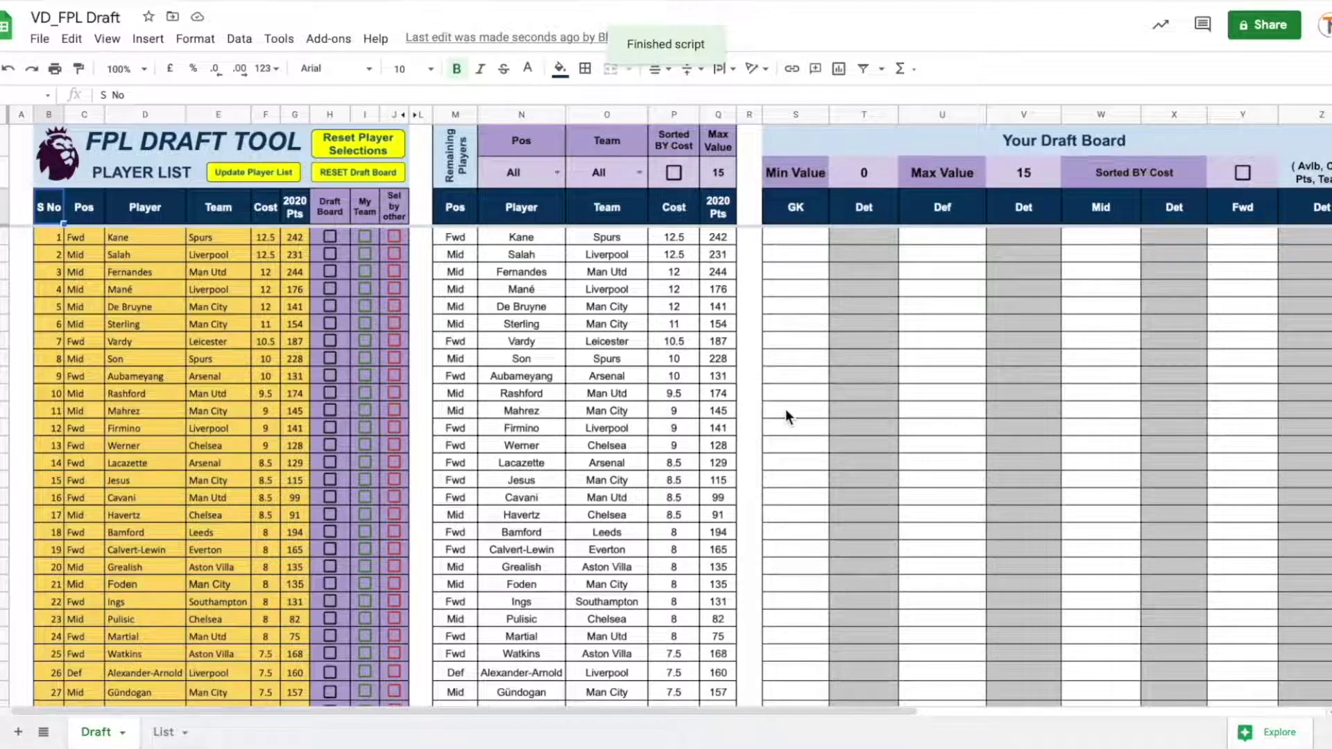
pyautogui.moveTo(329, 207); pyautogui.dragTo(394, 207)
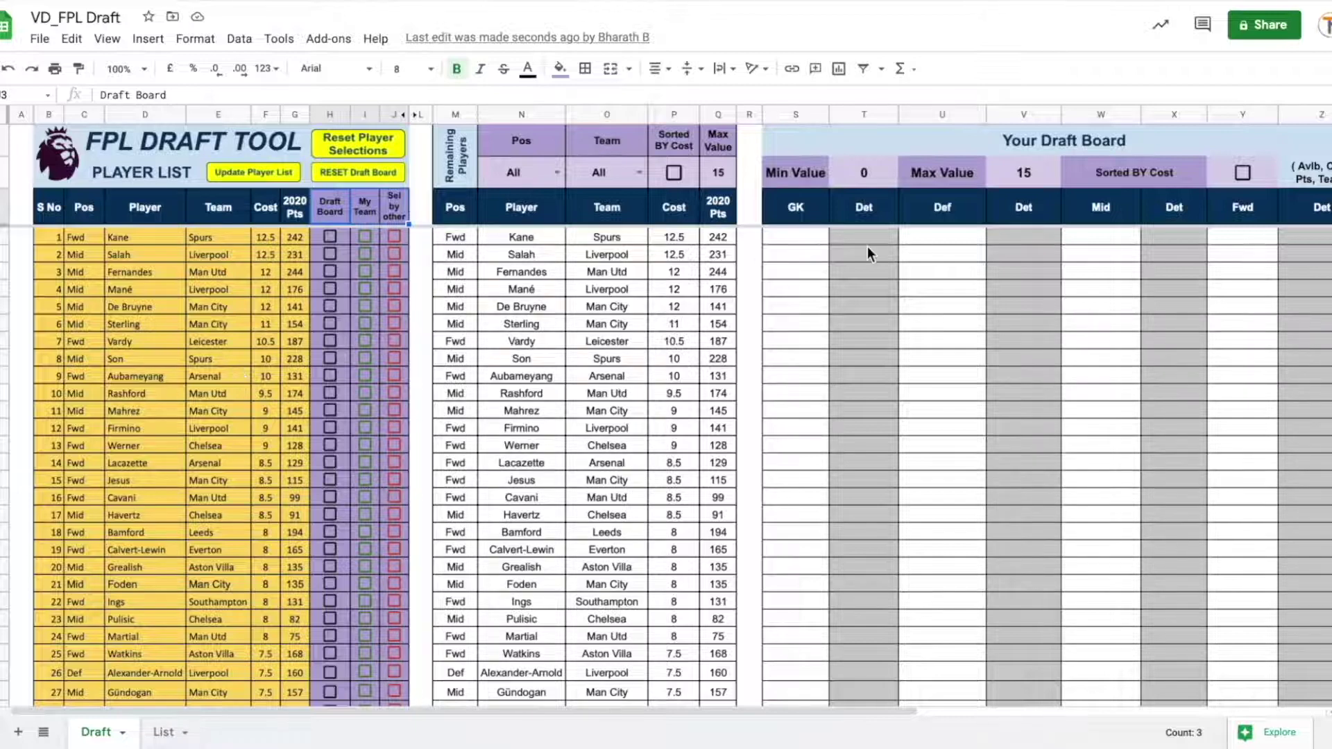
pyautogui.hscroll(3, 1009, 322)
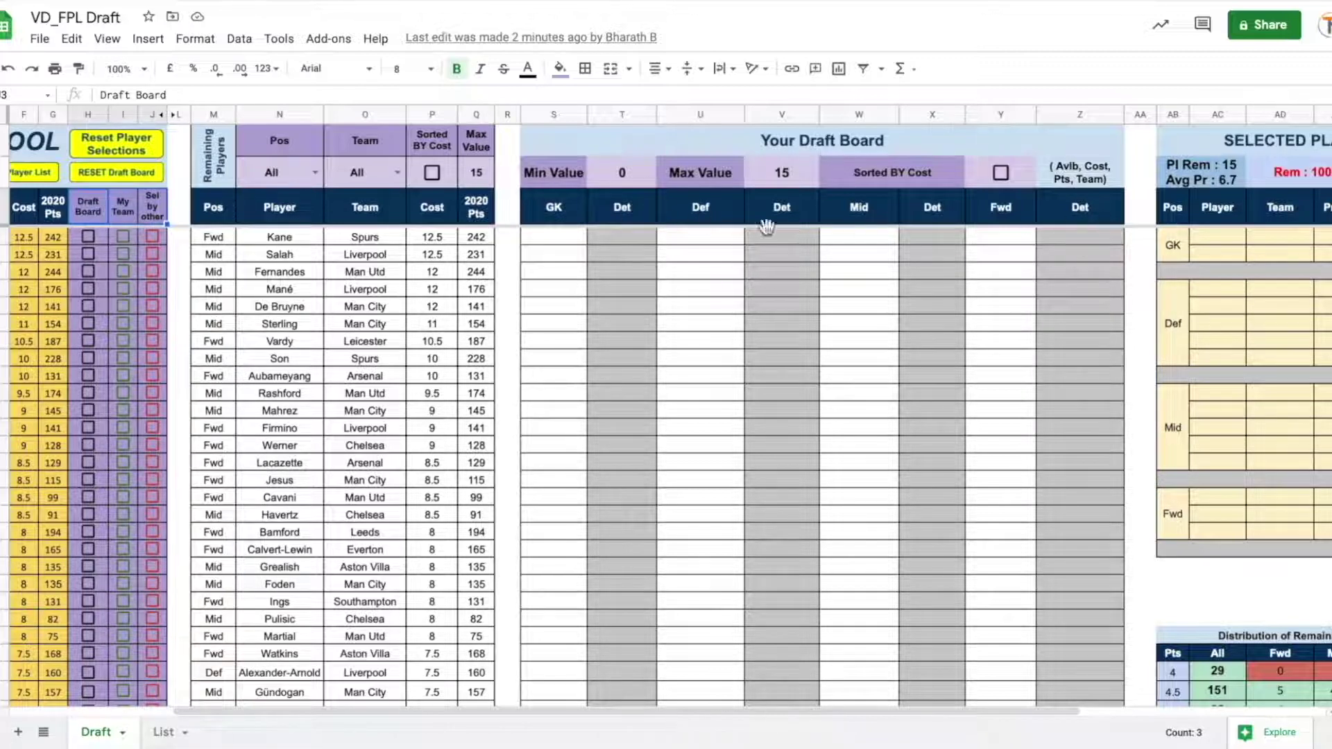
pyautogui.hscroll(-5, 595, 319)
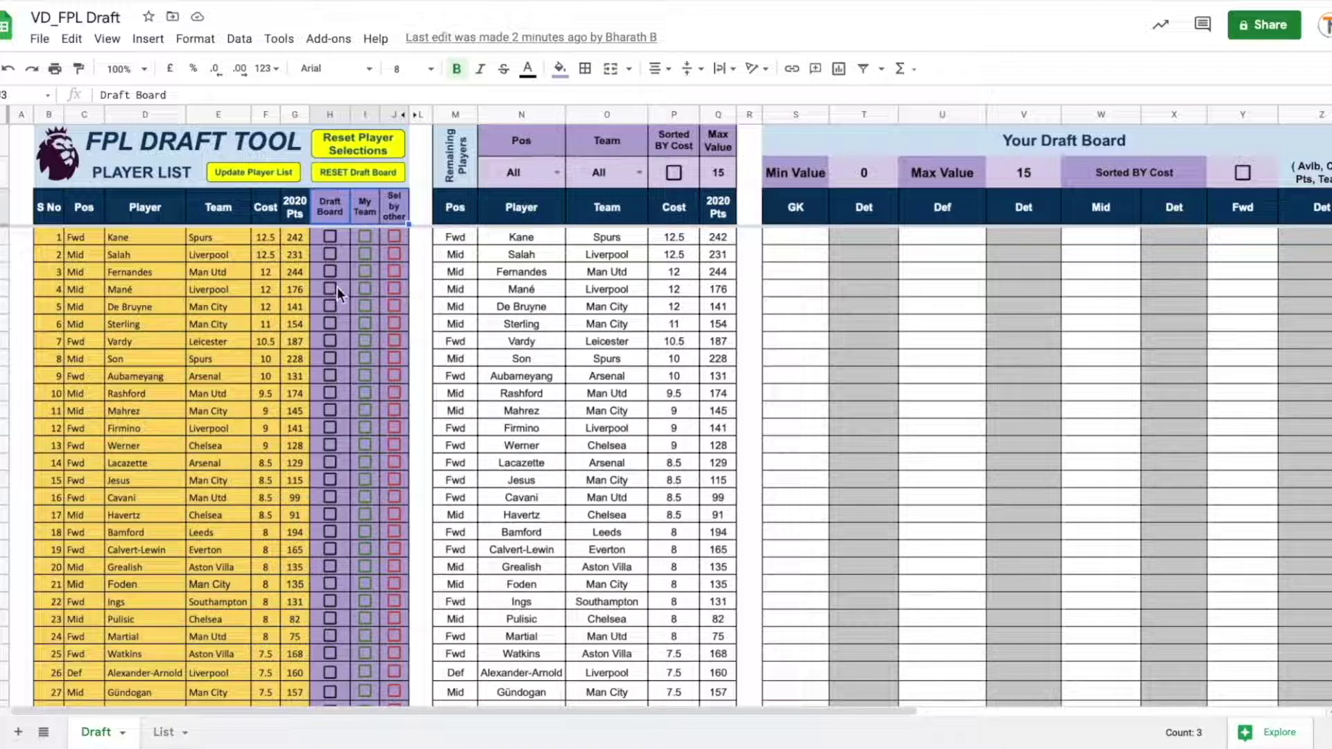
# Tick Draft Board for Kane, Salah, Fernandes, Mané, De Bruyne, Son, Mahrez, Firmino and Bamford.
pyautogui.click(330, 237)
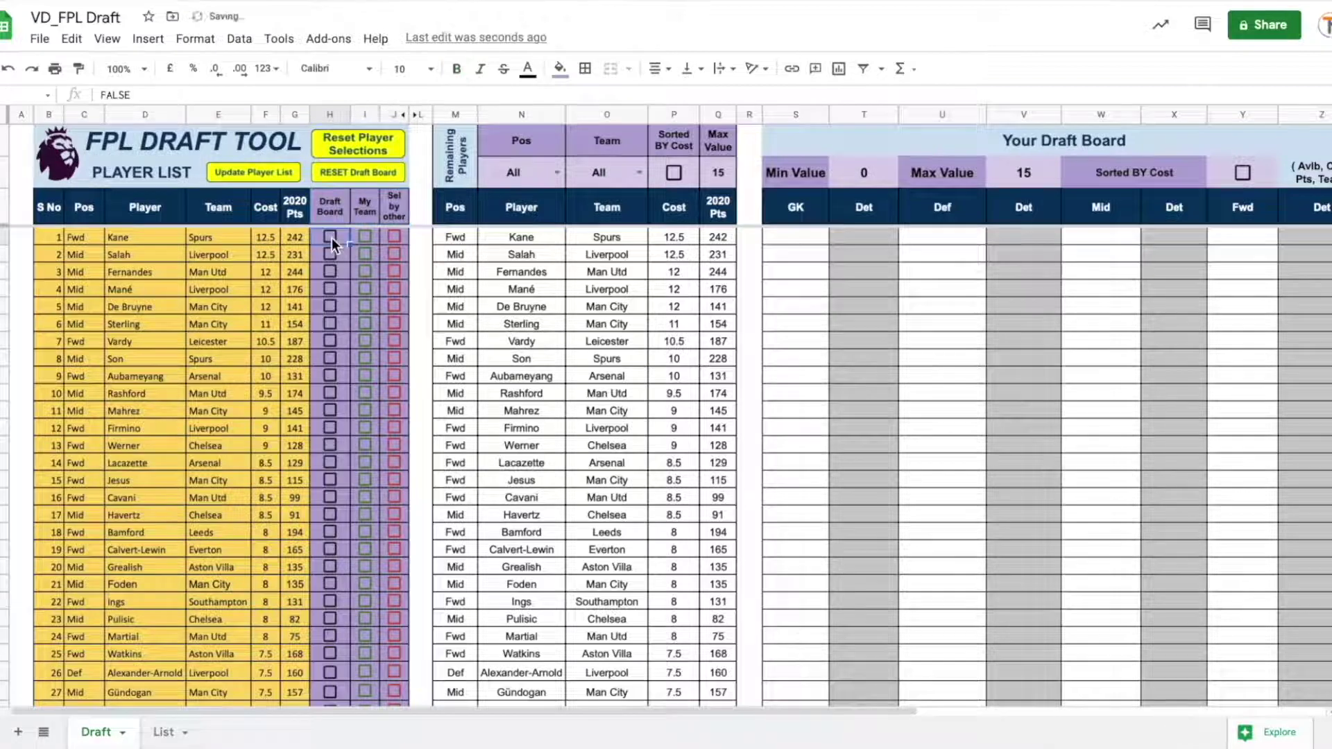
pyautogui.click(330, 237)
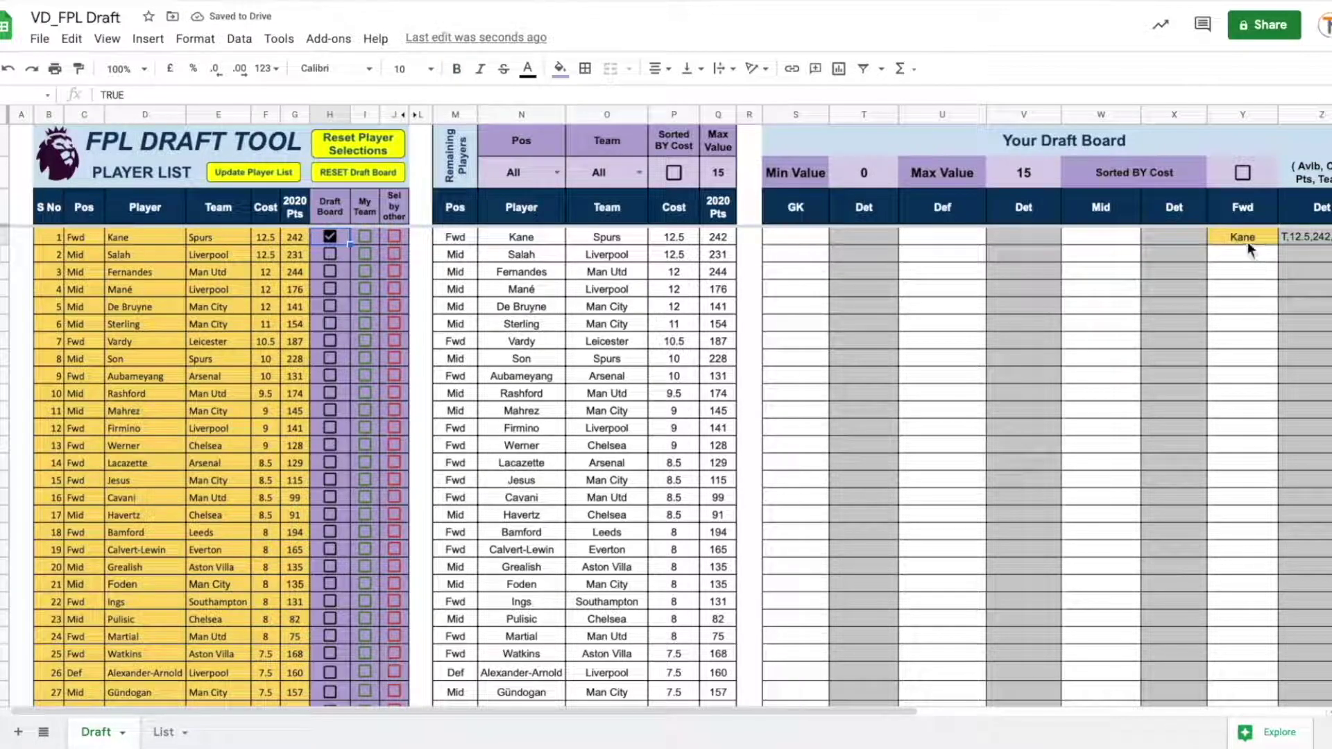
pyautogui.click(330, 256)
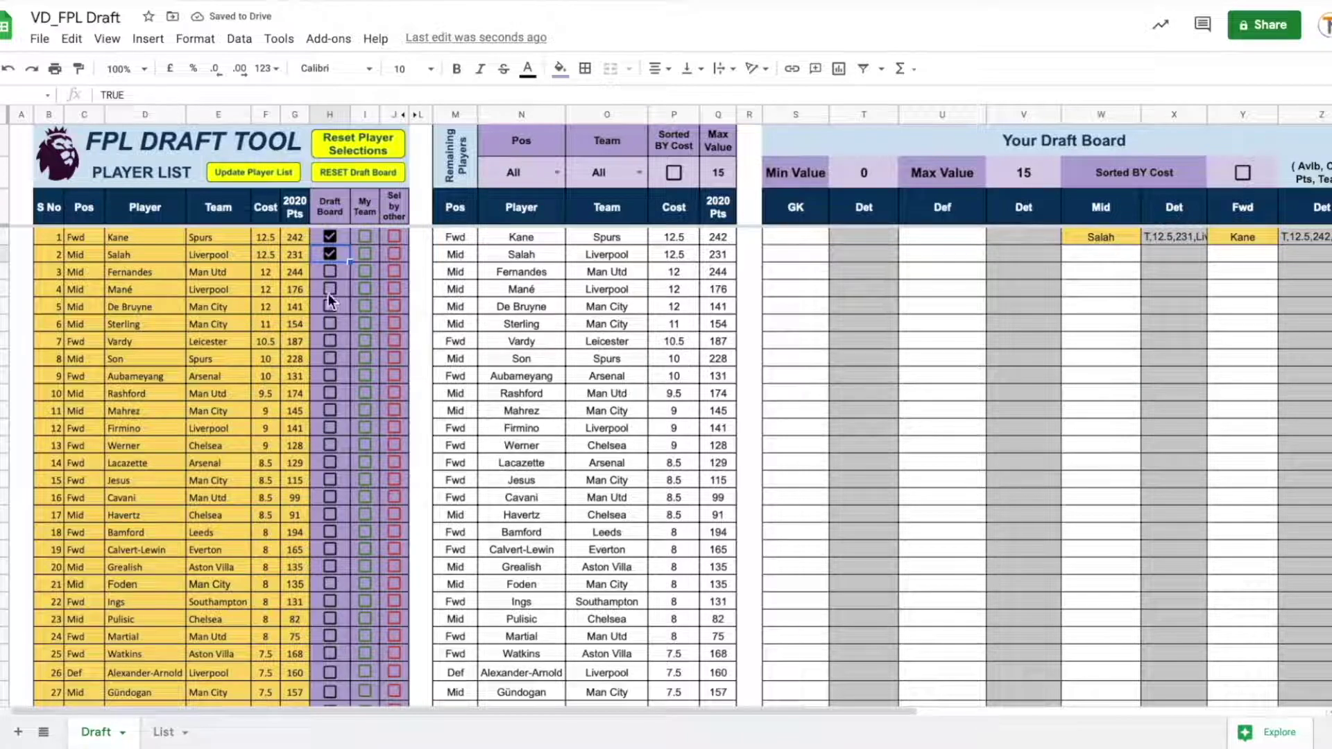
pyautogui.click(330, 271)
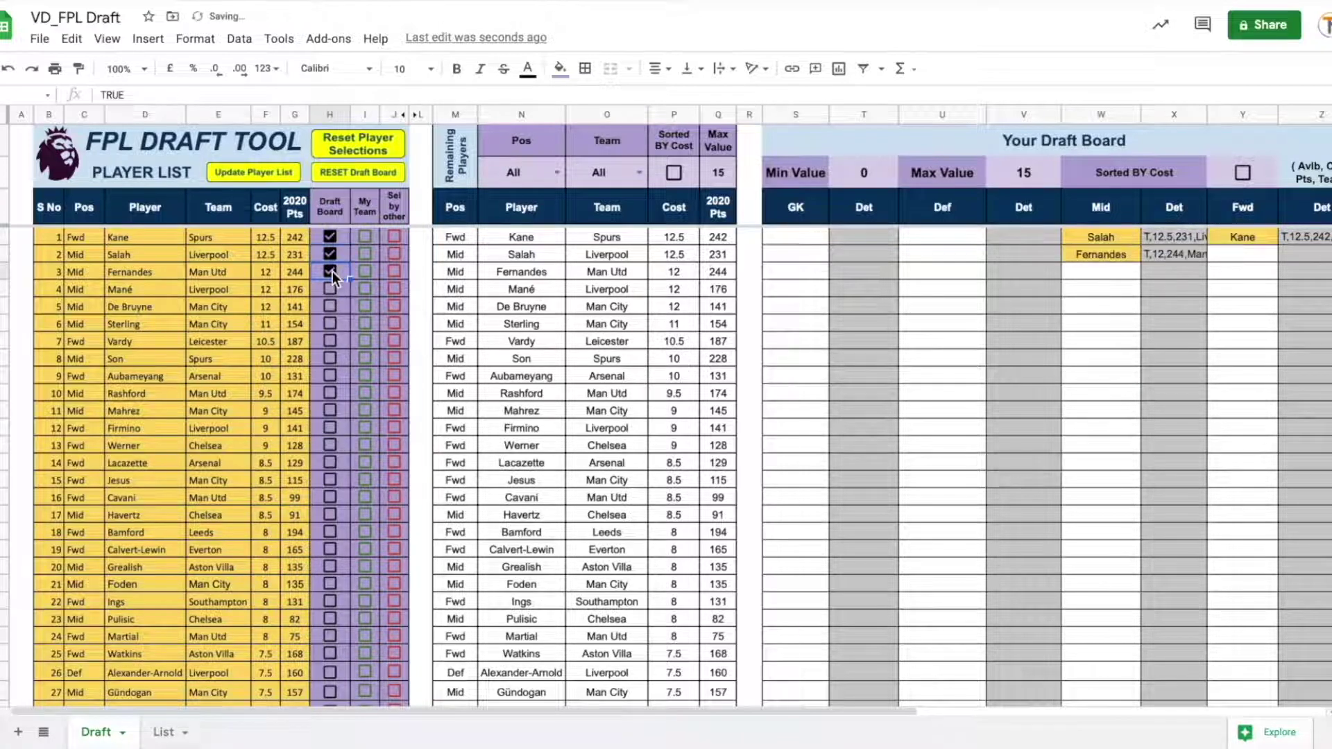
pyautogui.click(330, 289)
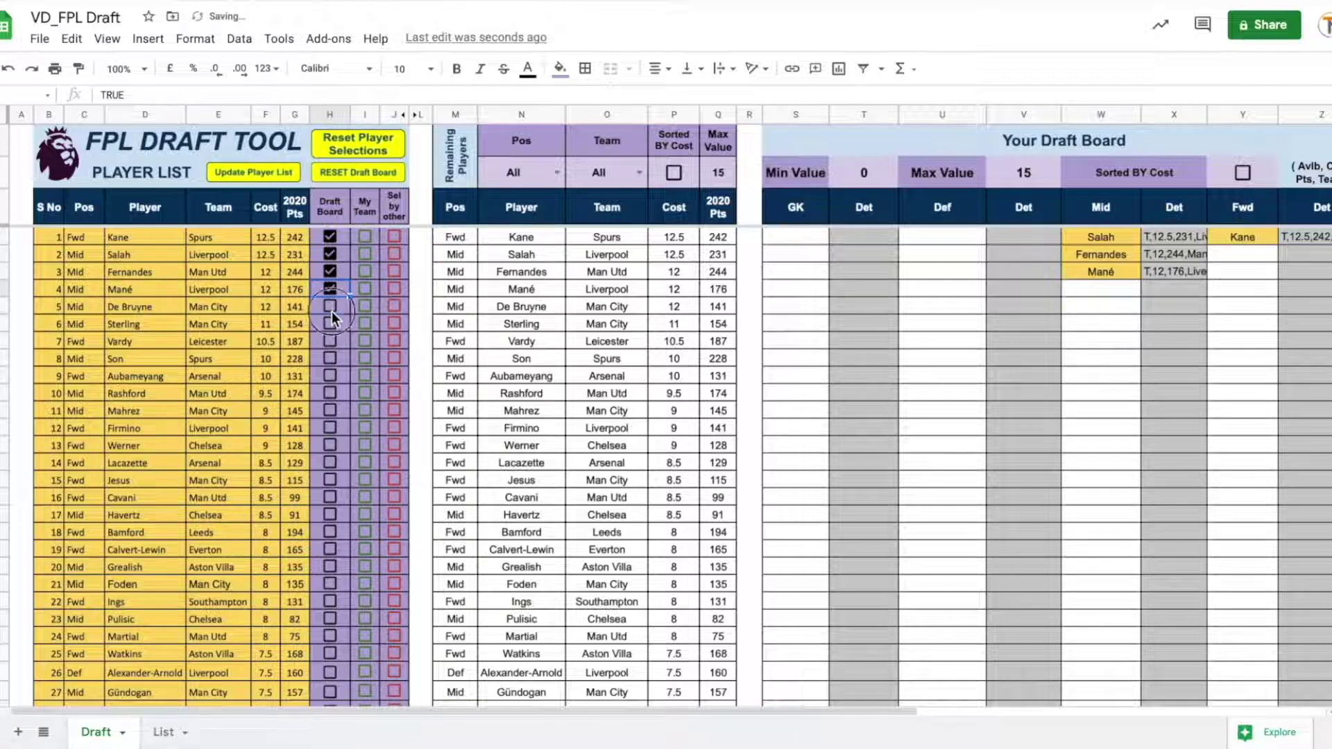
pyautogui.click(332, 310)
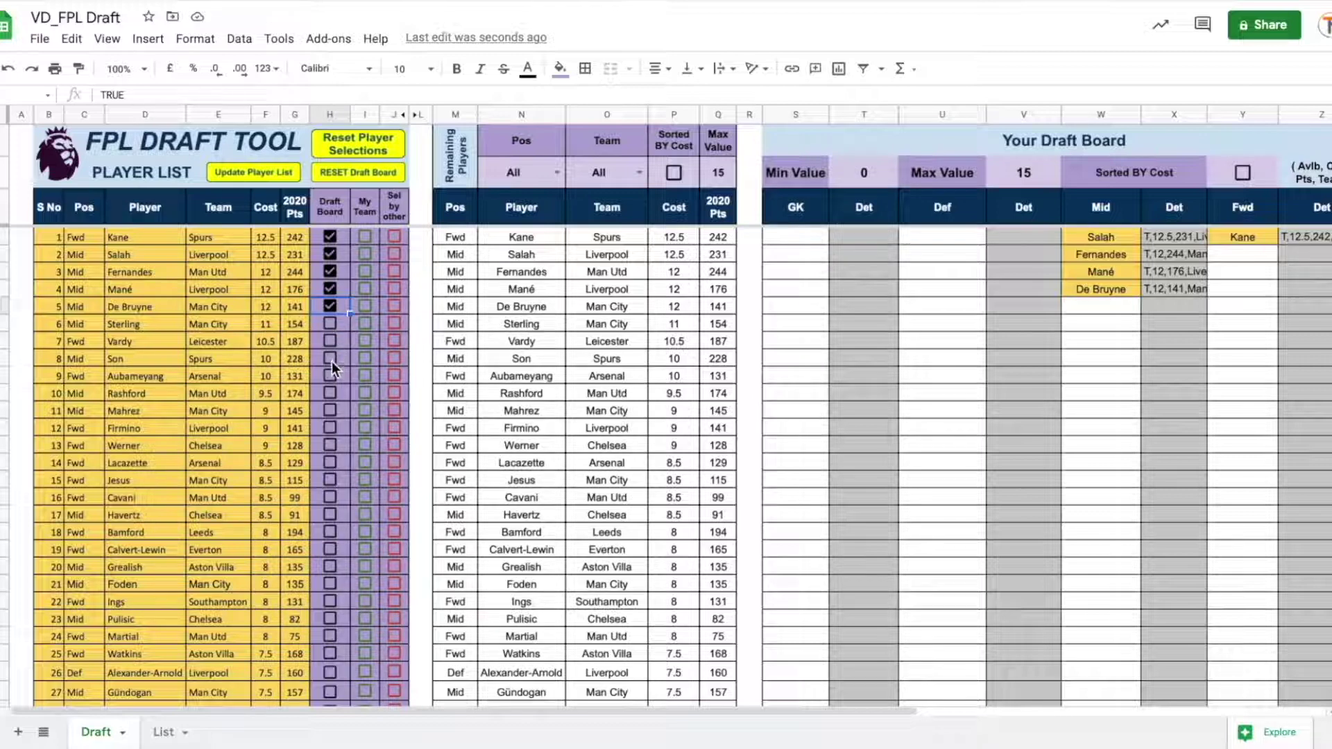
pyautogui.click(331, 361)
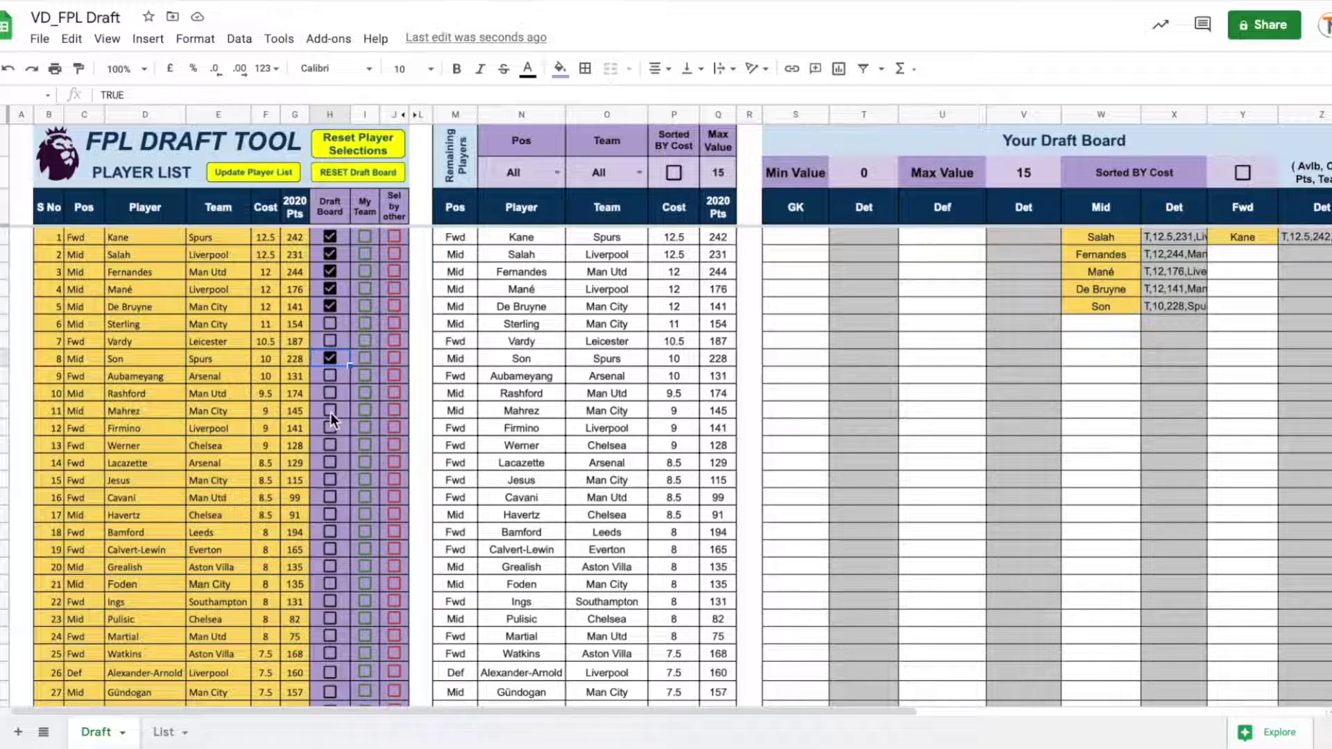
pyautogui.click(331, 413)
pyautogui.click(330, 431)
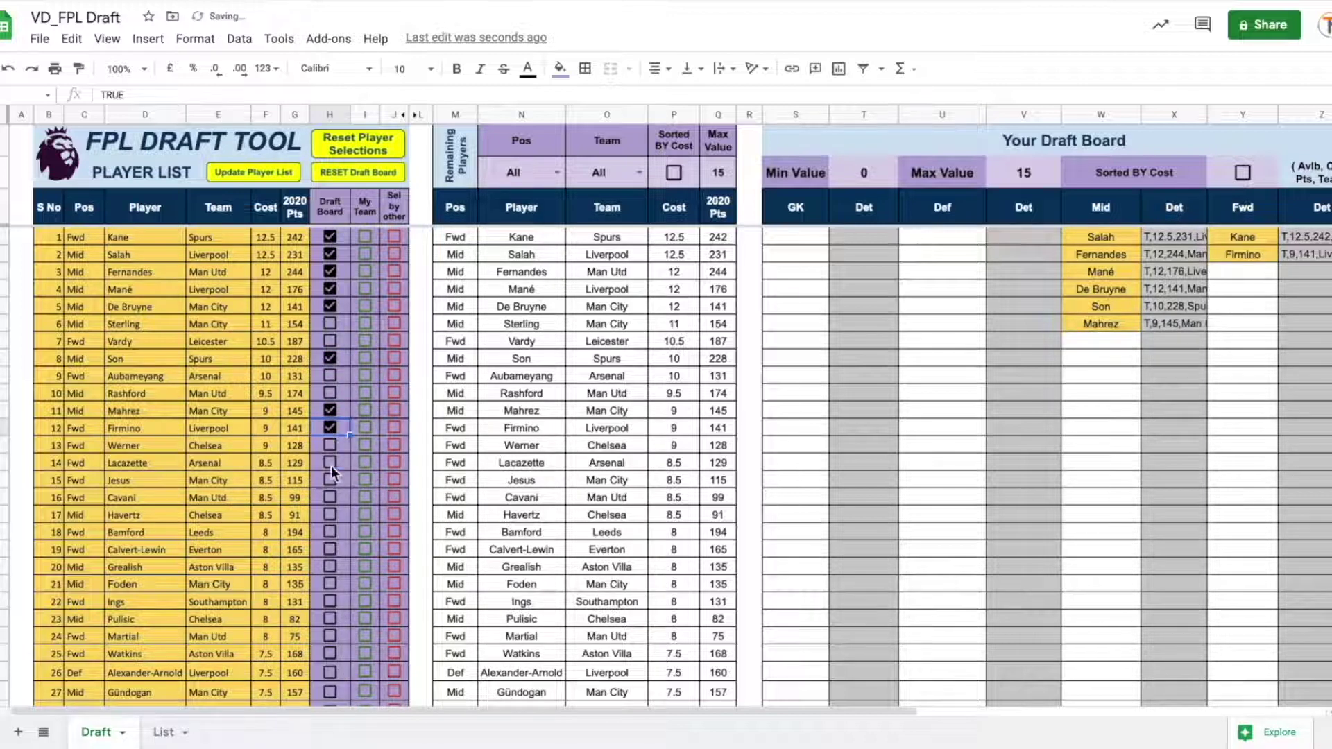
pyautogui.click(329, 533)
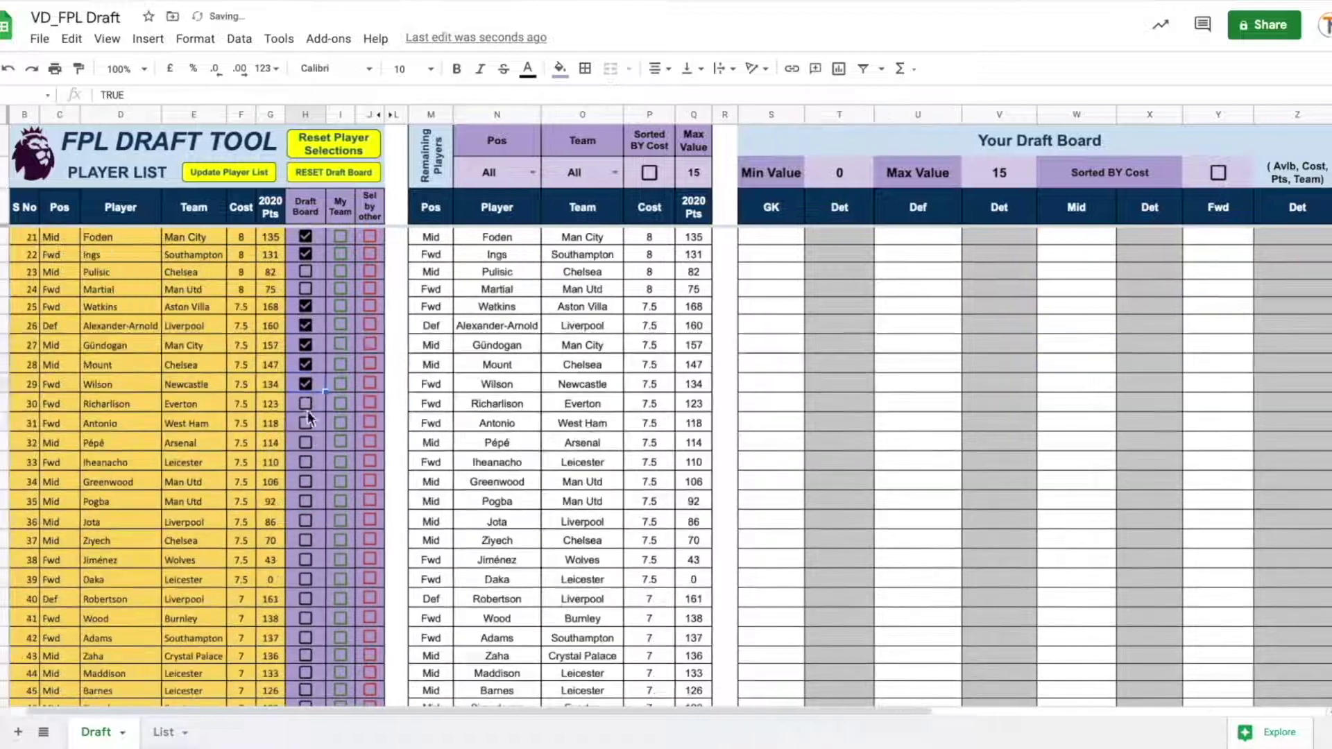
# Further down the list, tick Draft Board for Pérez and Coady.
pyautogui.scroll(-3, 308, 580)
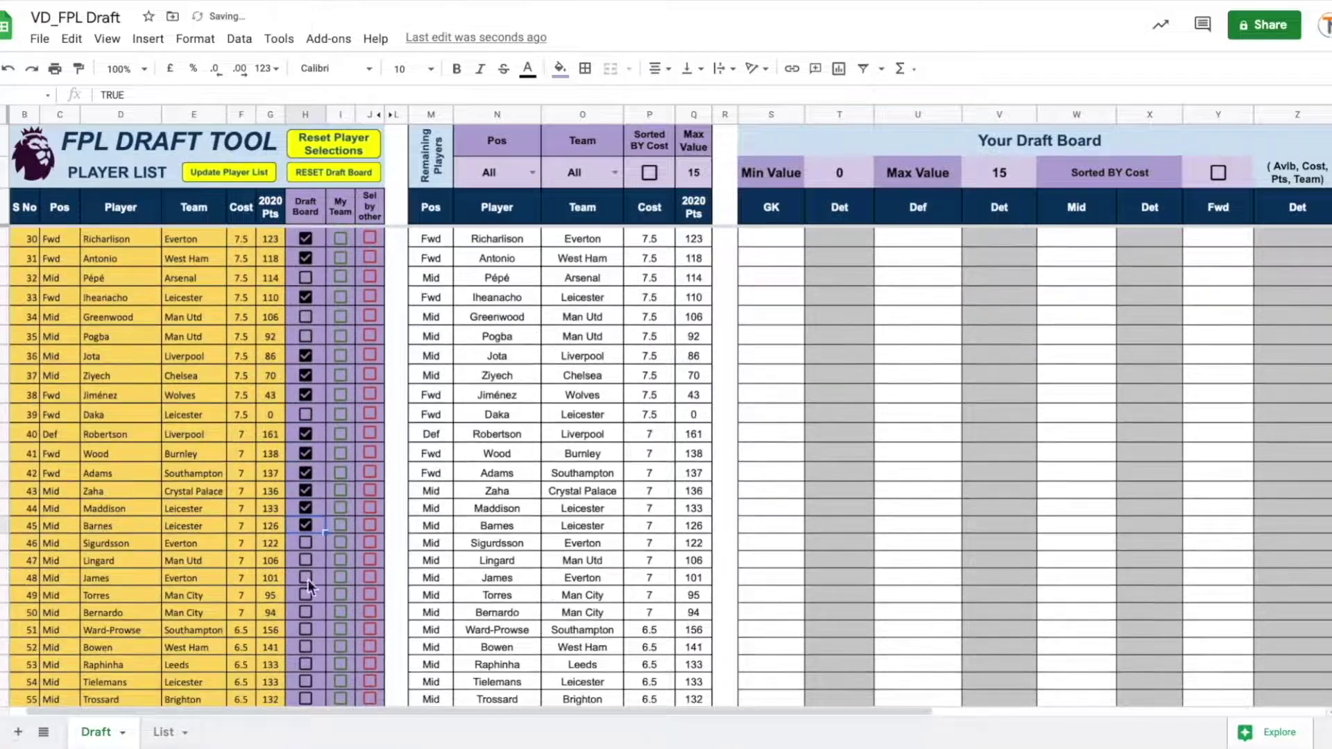
pyautogui.scroll(-15, 308, 580)
pyautogui.hscroll(-1, 328, 536)
pyautogui.click(330, 497)
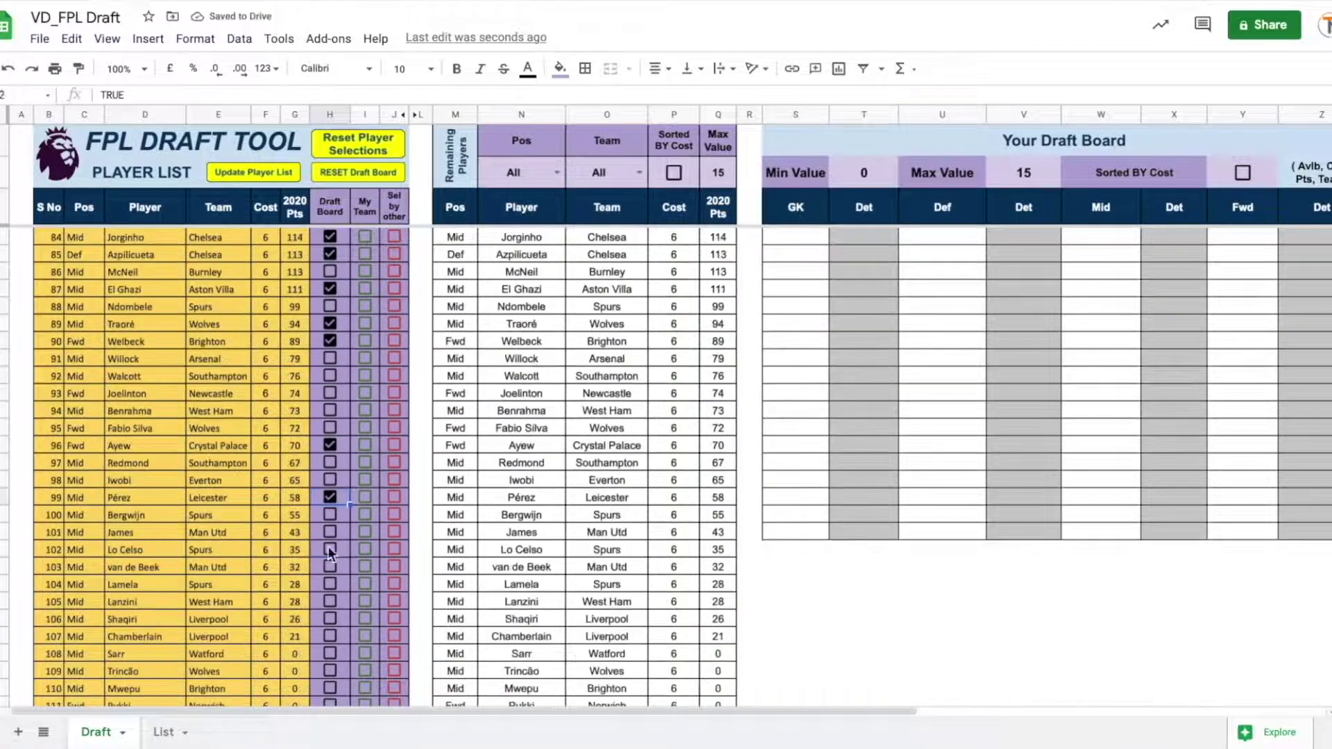
pyautogui.scroll(-20, 330, 572)
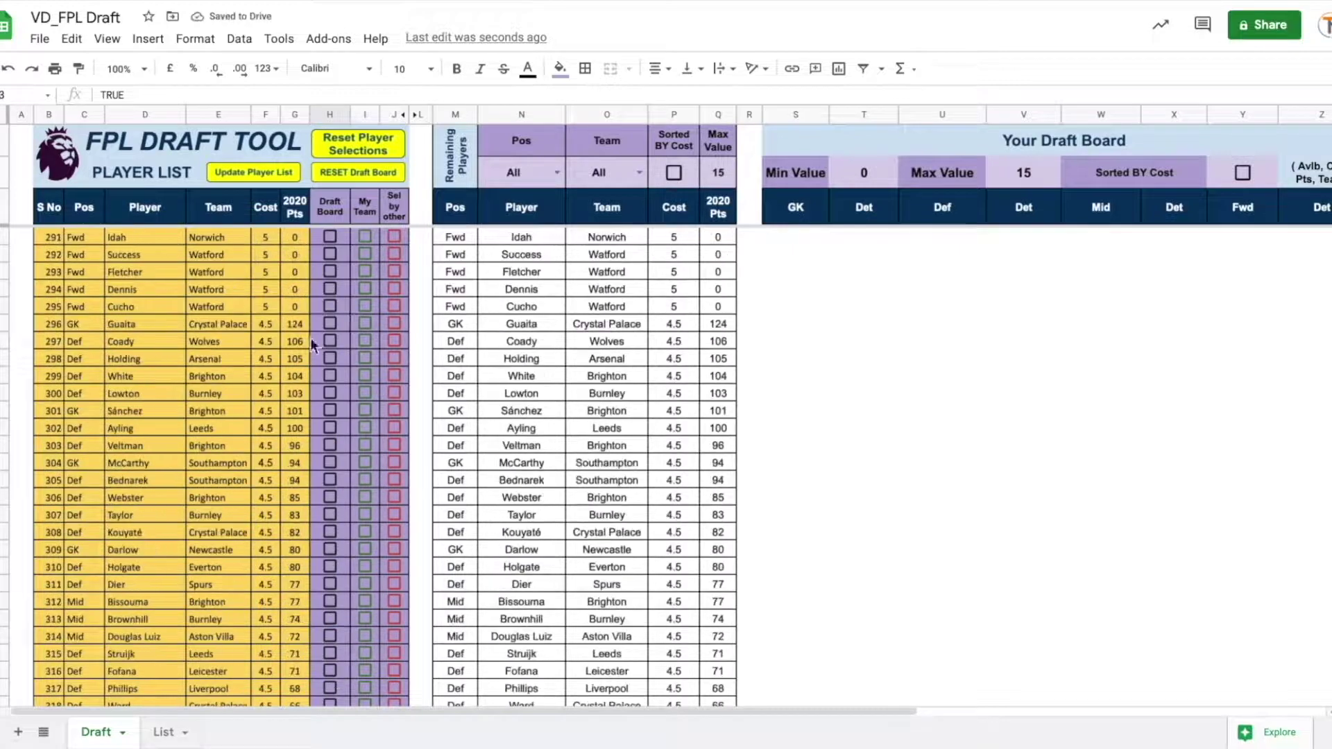
pyautogui.click(329, 341)
pyautogui.scroll(20, 329, 569)
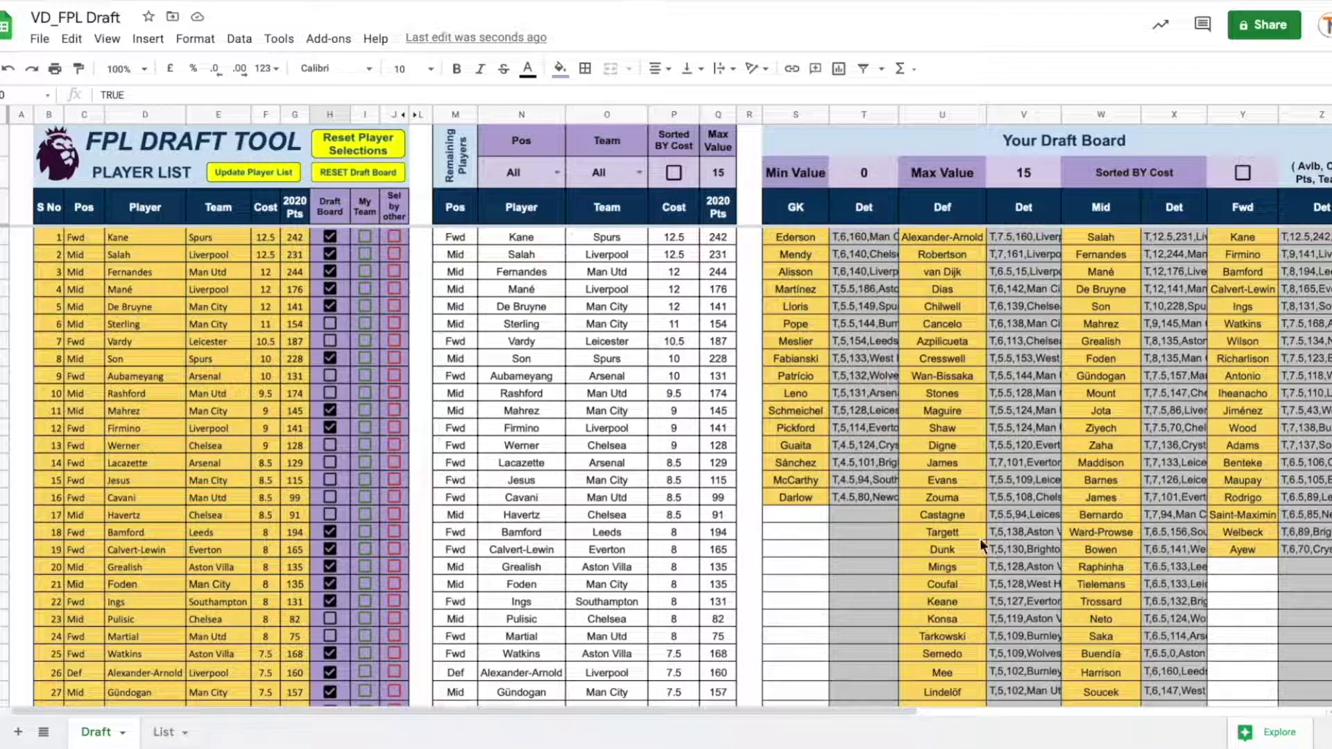
pyautogui.scroll(-5, 1121, 503)
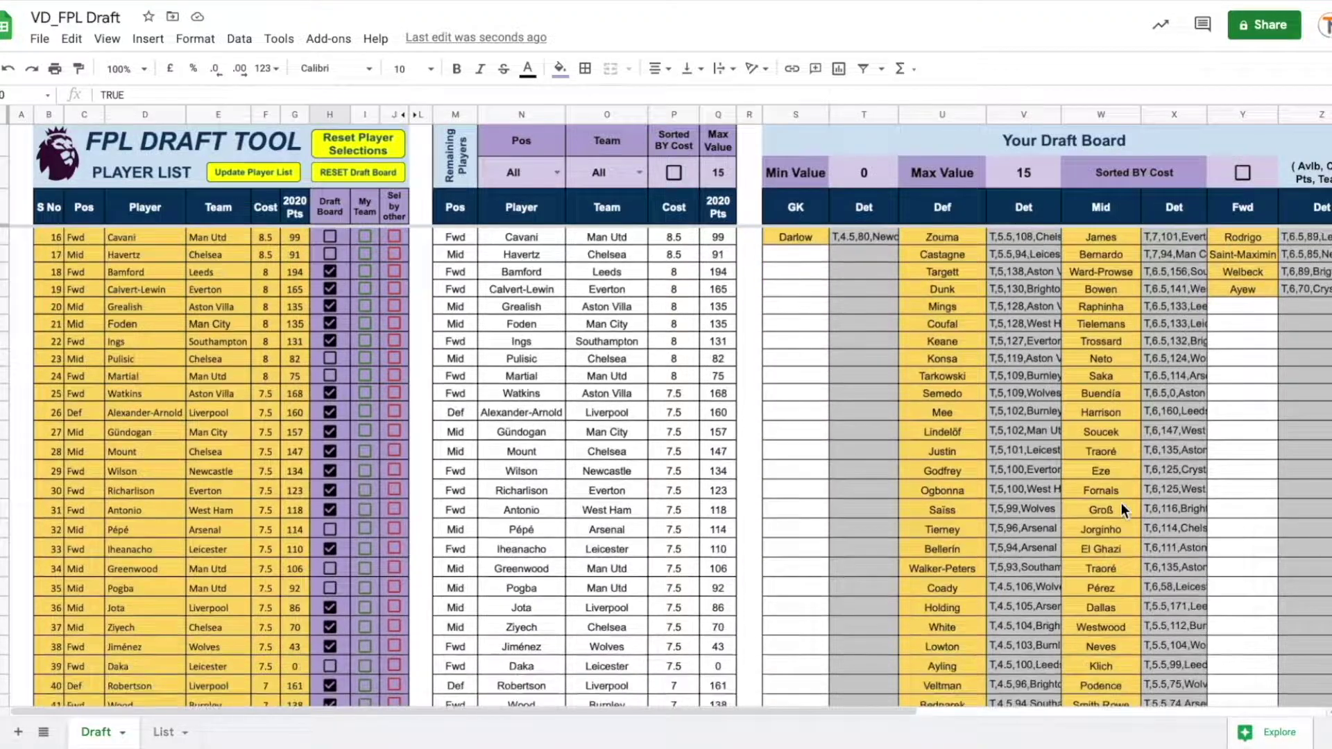
pyautogui.scroll(5, 1120, 502)
pyautogui.hscroll(1, 1121, 502)
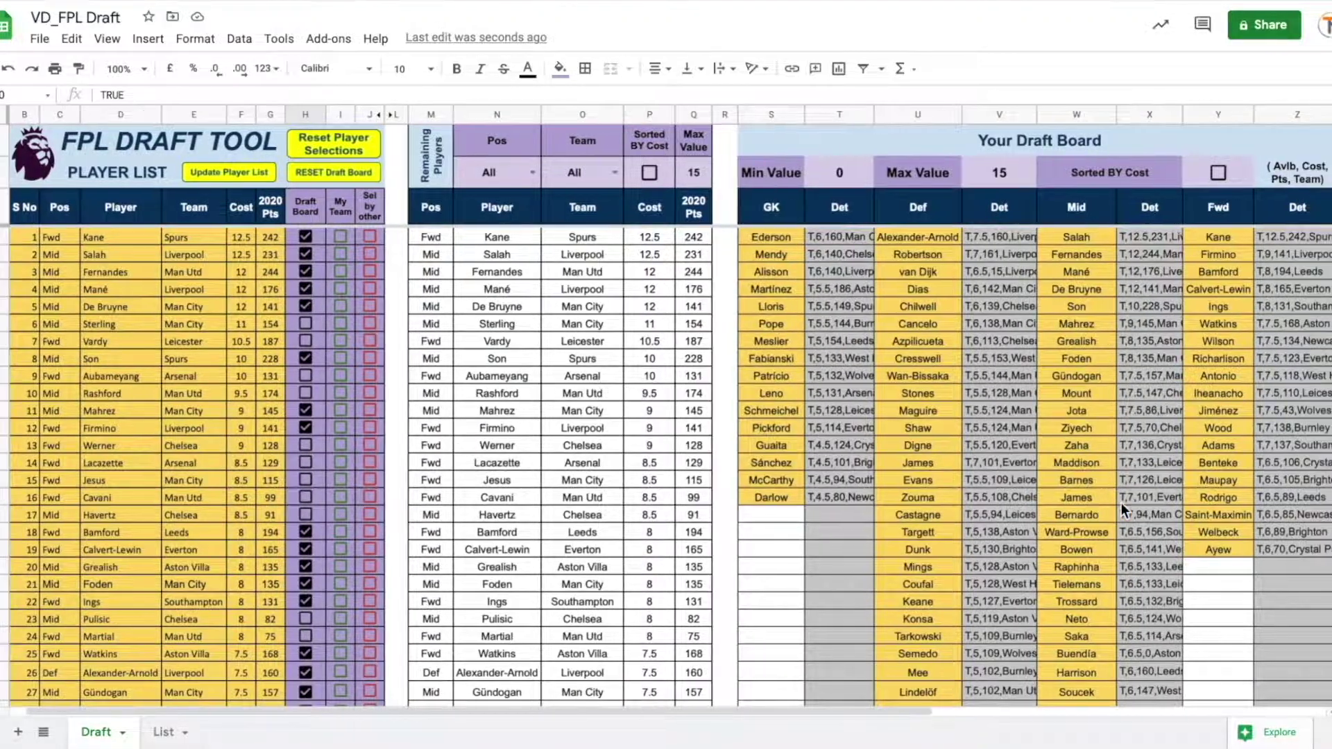
pyautogui.hscroll(1, 1120, 502)
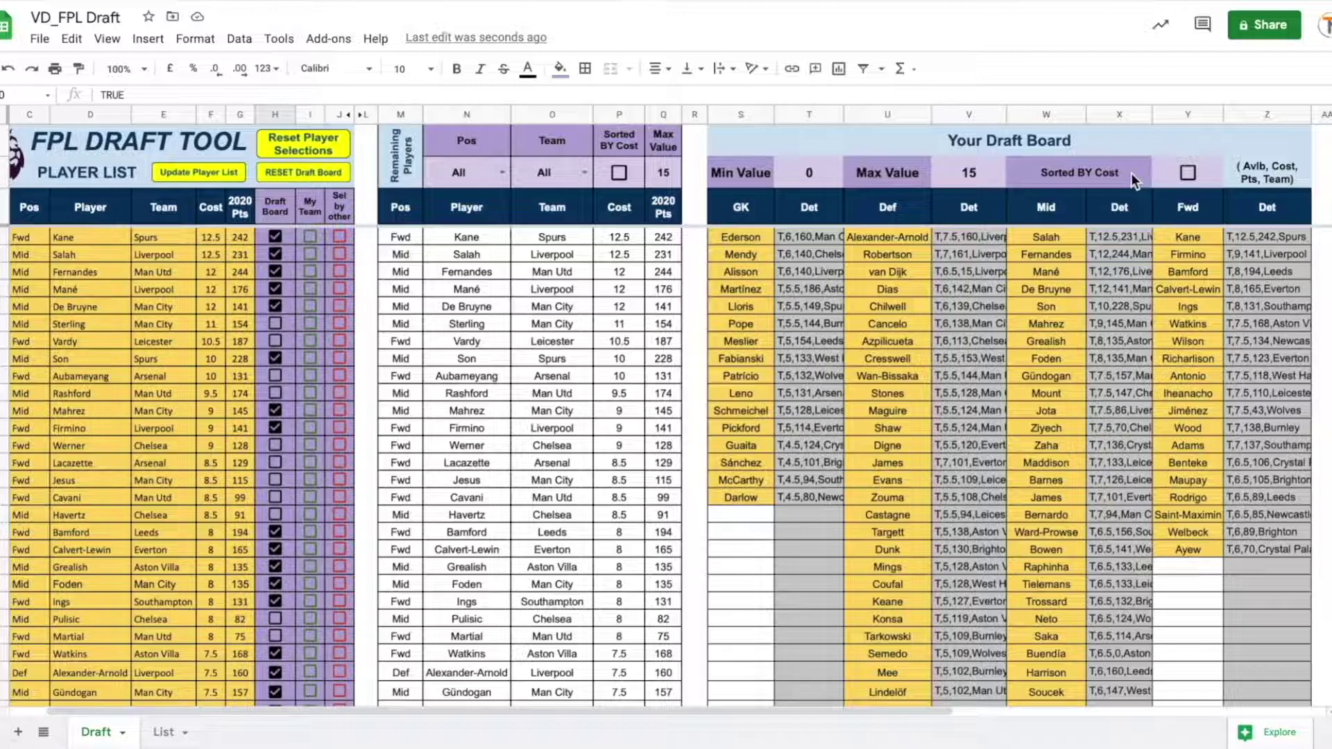
pyautogui.click(1188, 173)
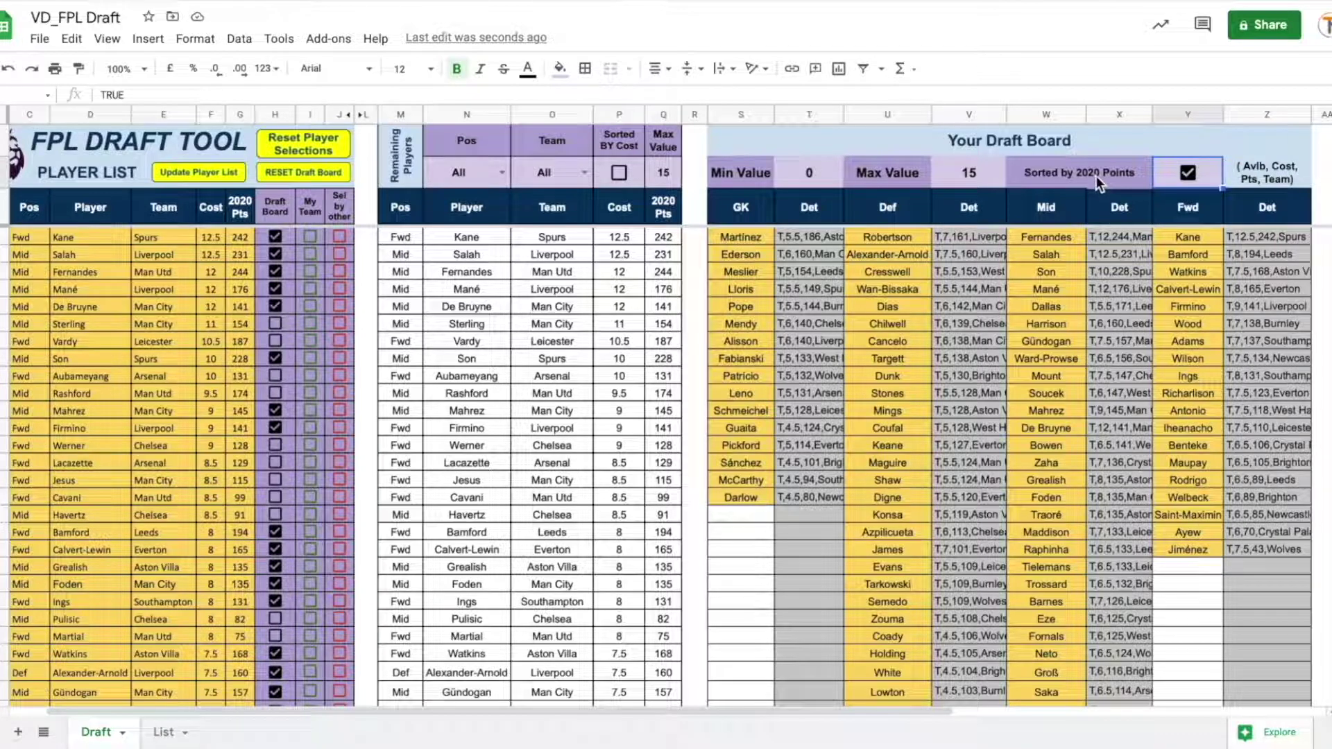
pyautogui.click(1188, 174)
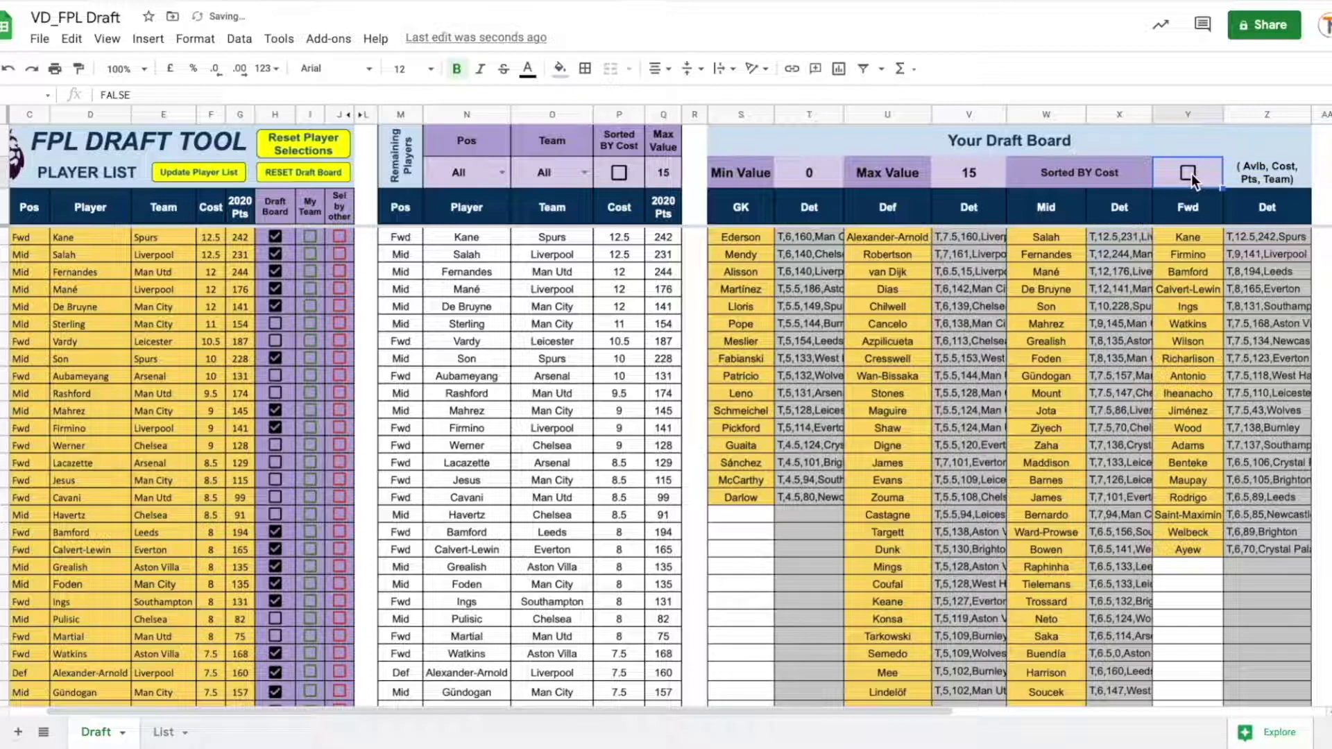
pyautogui.click(1189, 174)
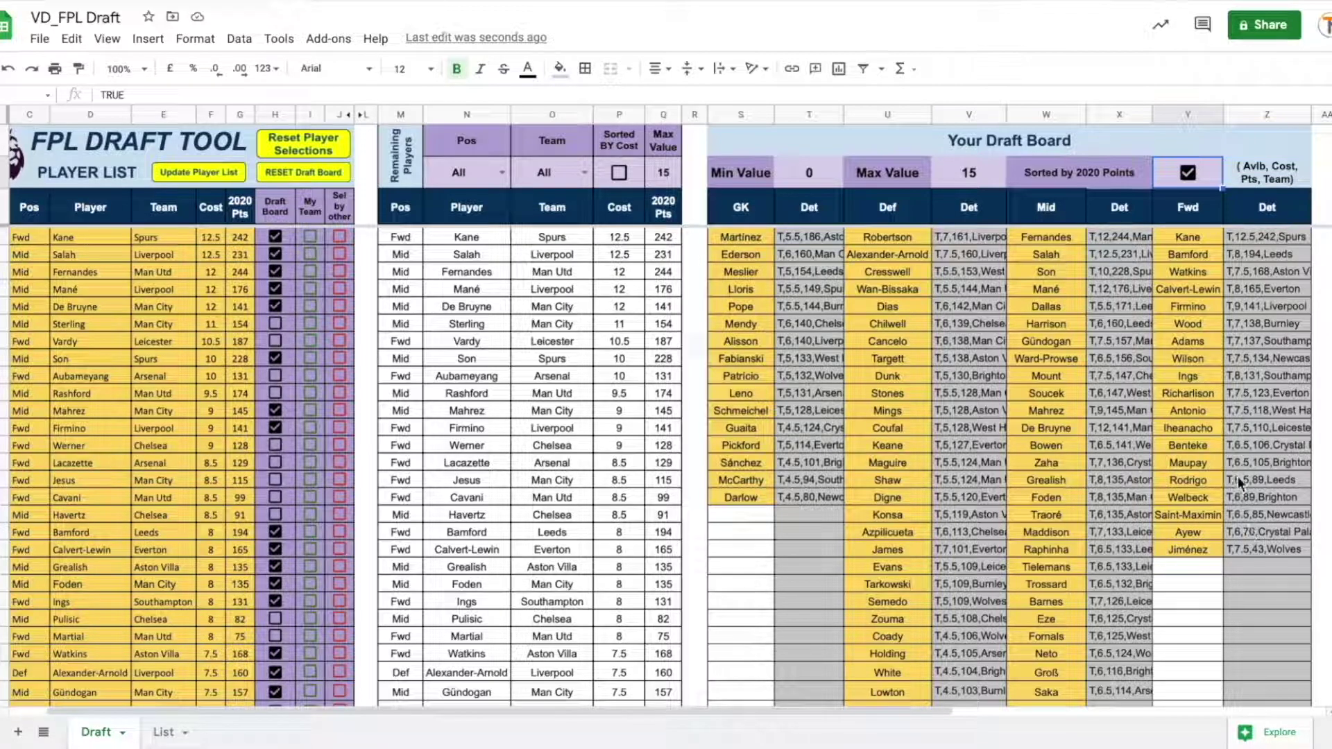
pyautogui.click(1187, 172)
pyautogui.hscroll(-1, 763, 416)
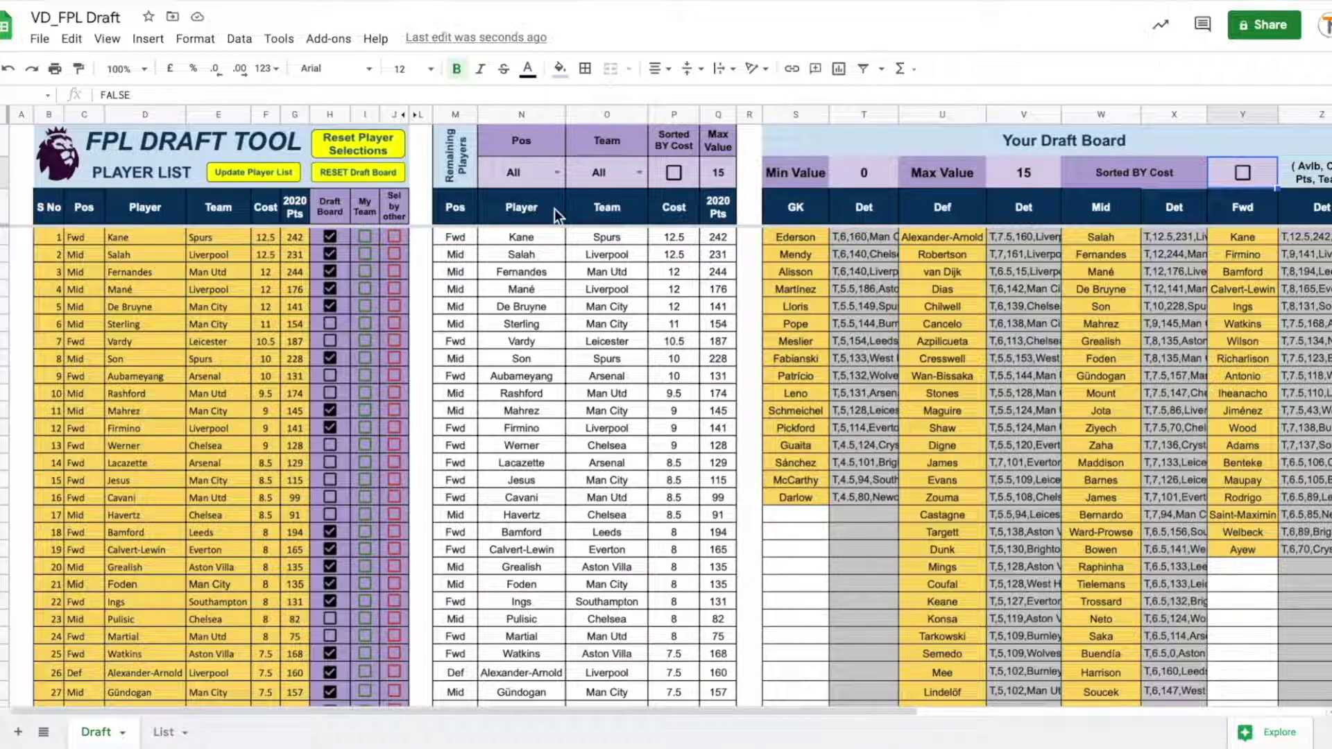
pyautogui.click(558, 173)
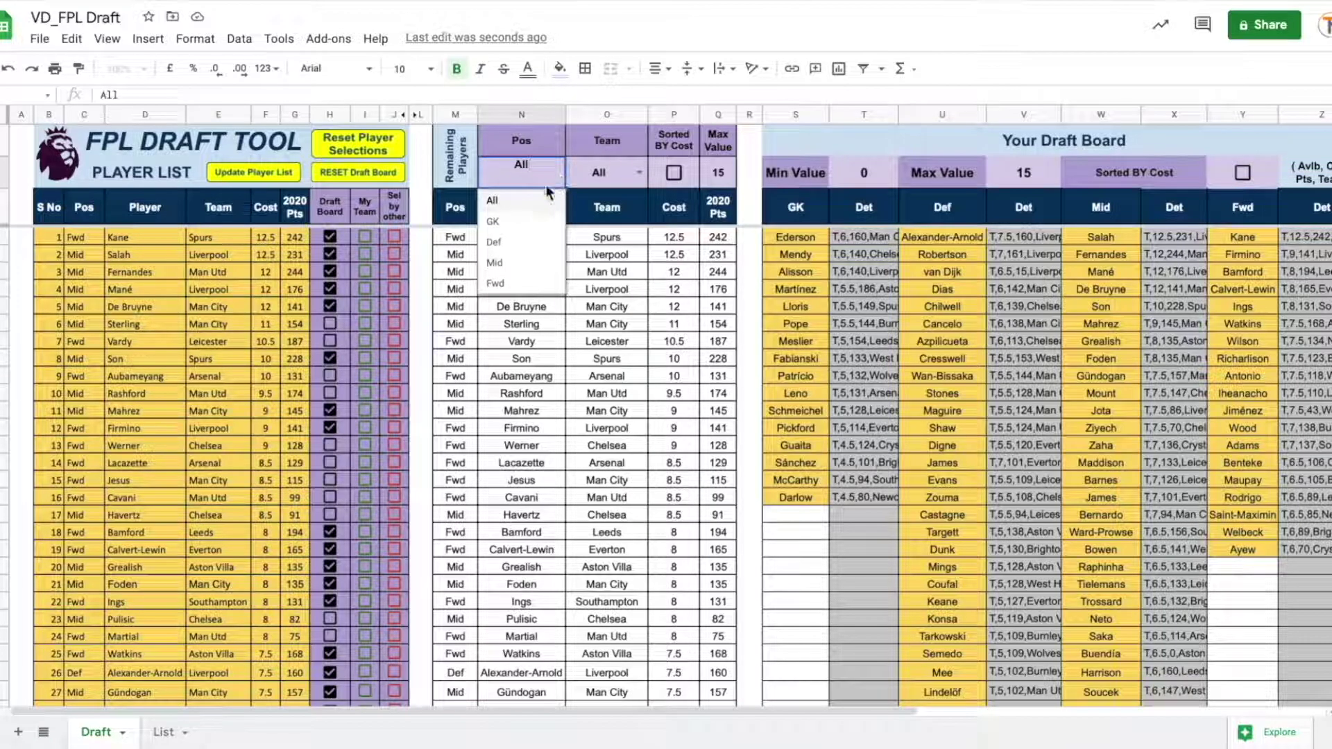
pyautogui.click(513, 223)
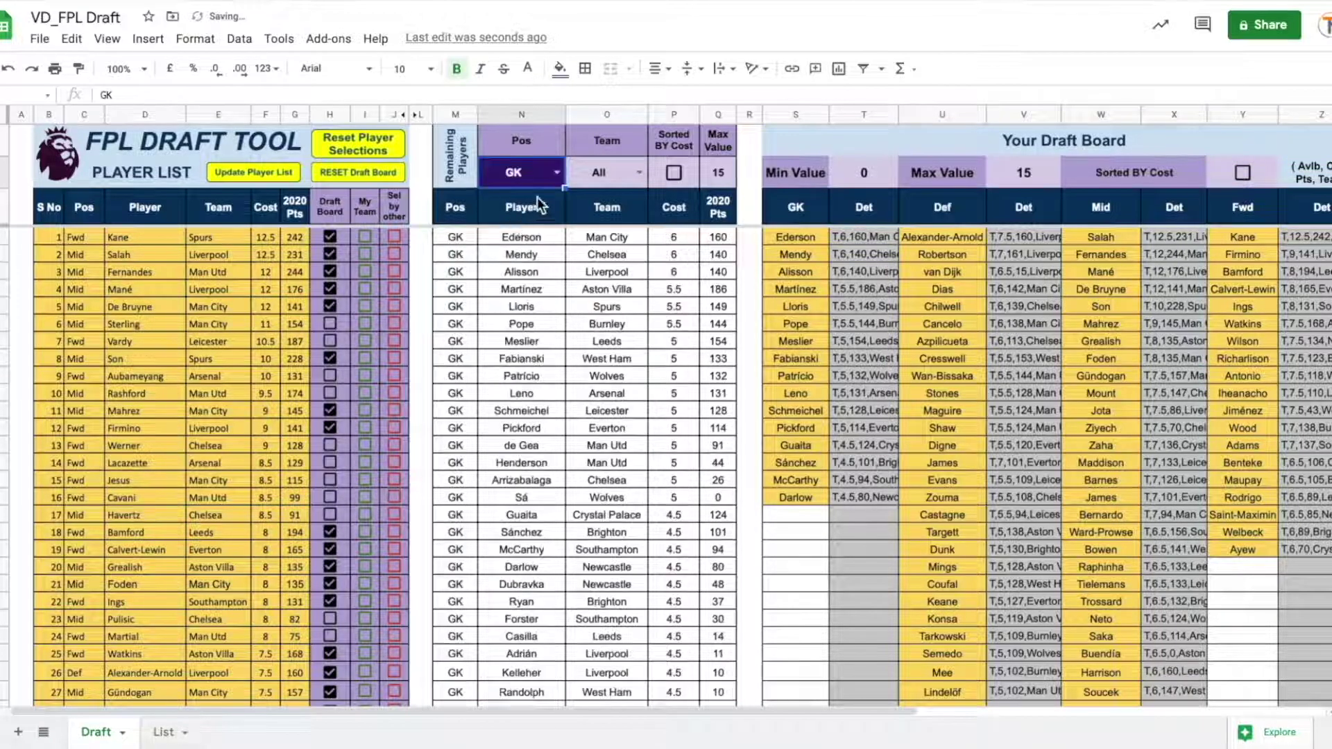
pyautogui.click(555, 176)
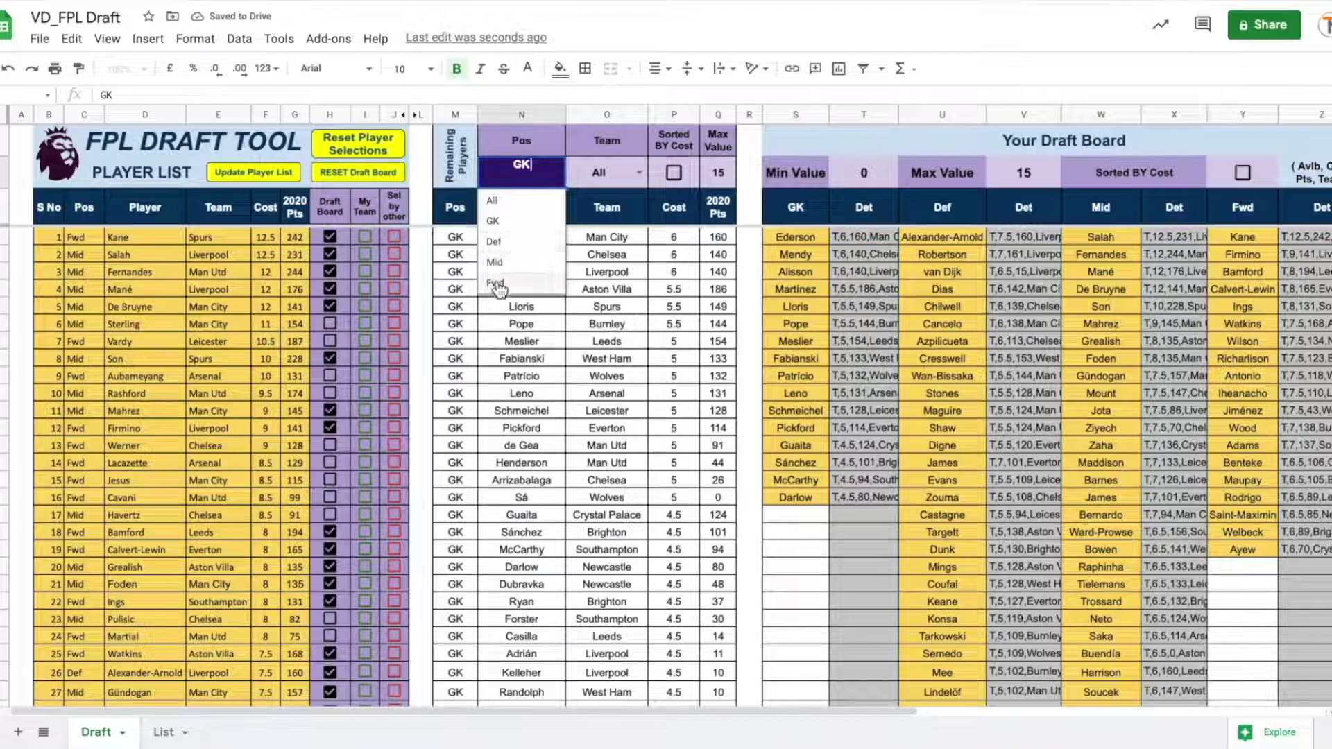
pyautogui.click(495, 283)
pyautogui.click(558, 179)
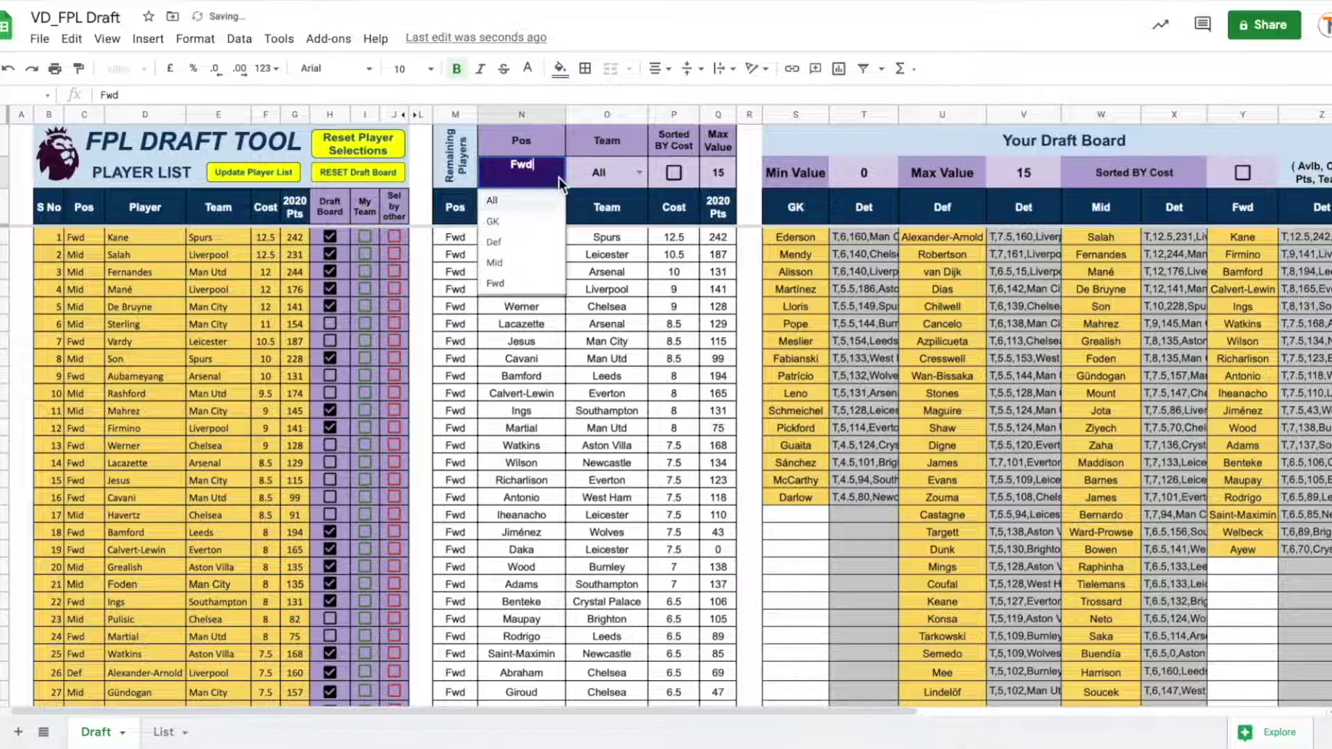
pyautogui.click(515, 212)
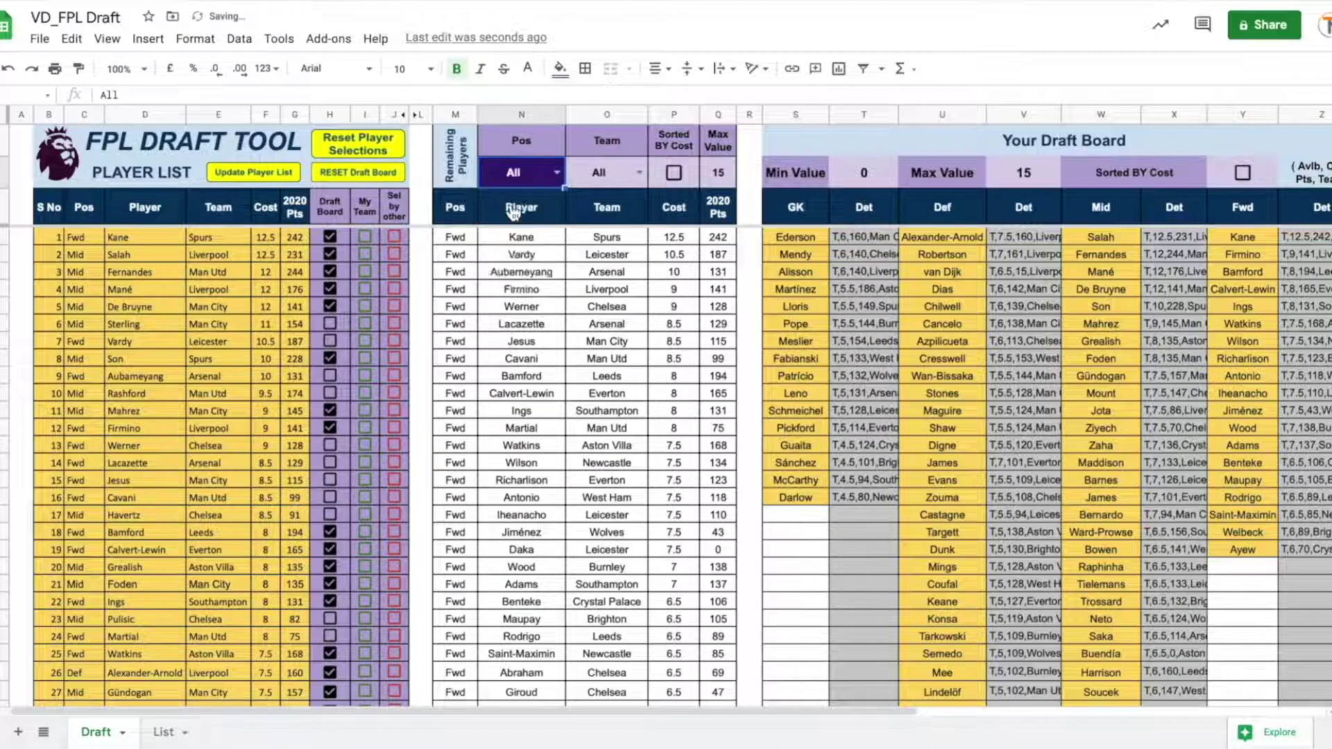
pyautogui.click(639, 172)
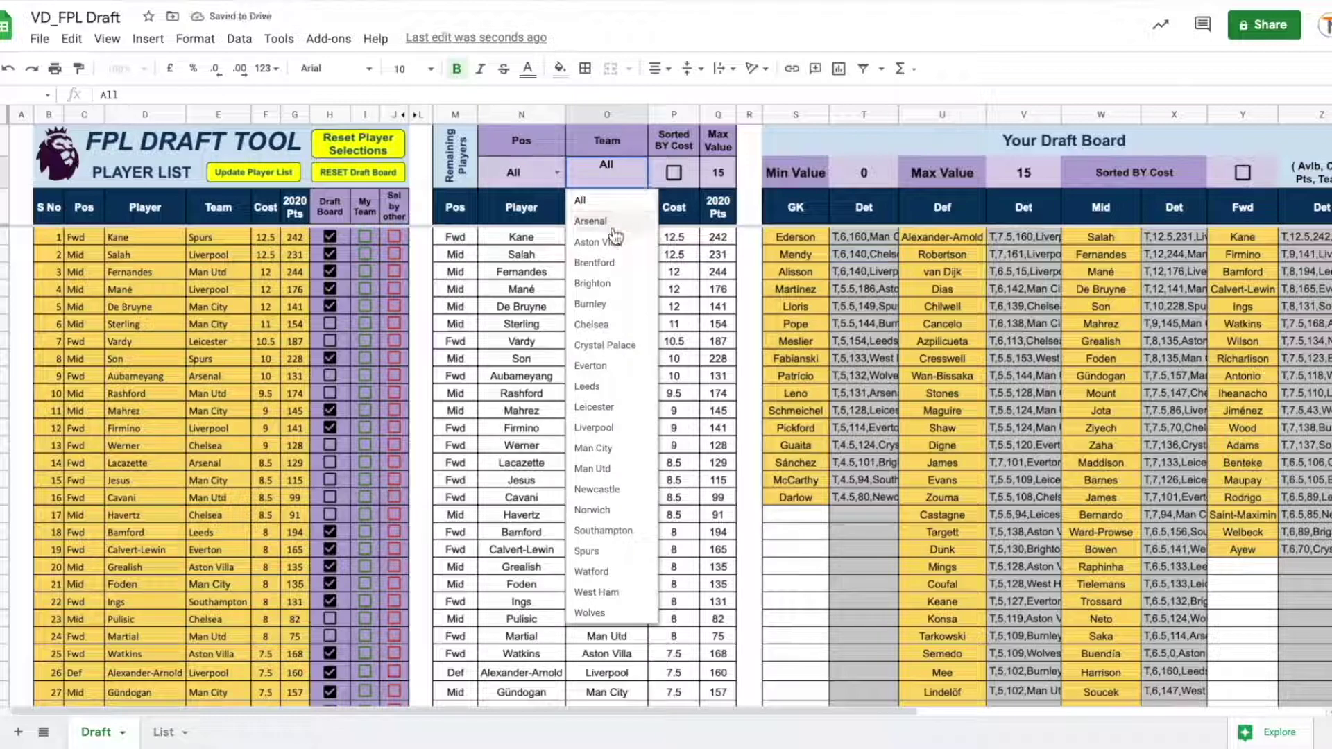
pyautogui.click(600, 469)
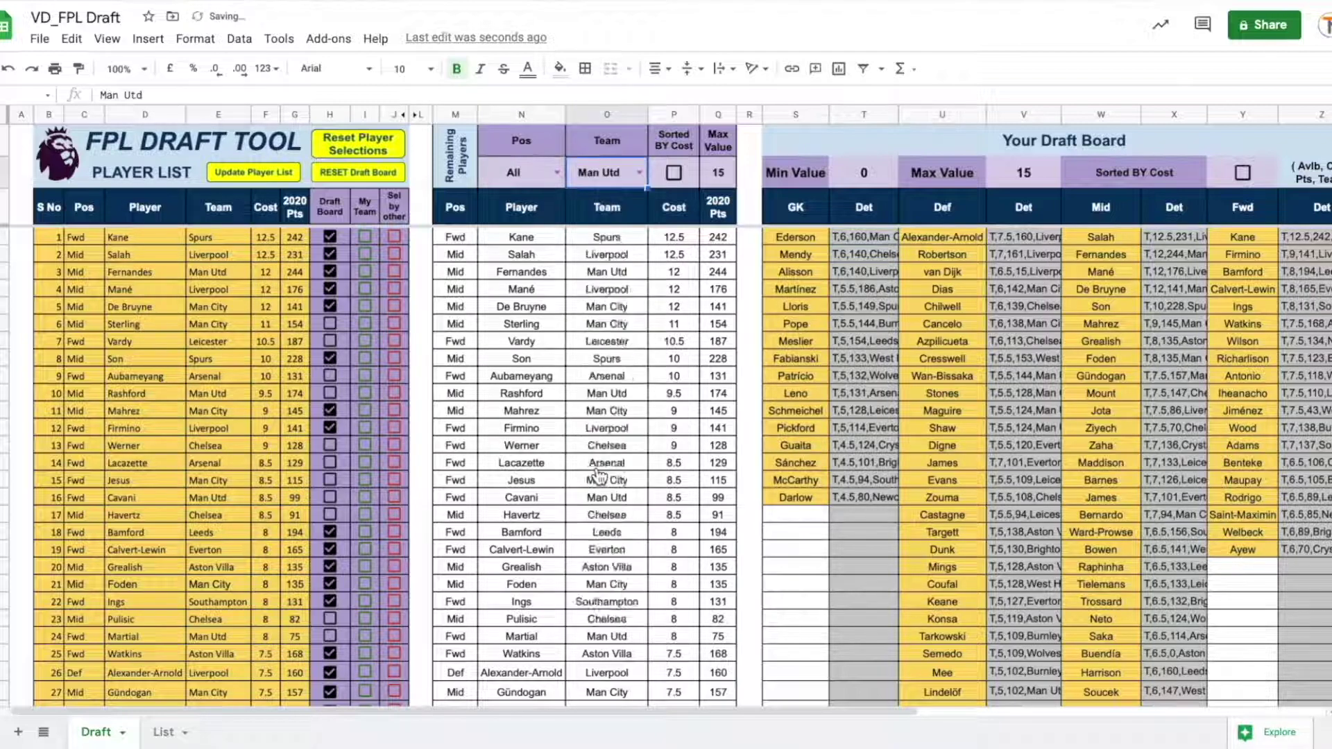
pyautogui.click(638, 172)
pyautogui.click(606, 208)
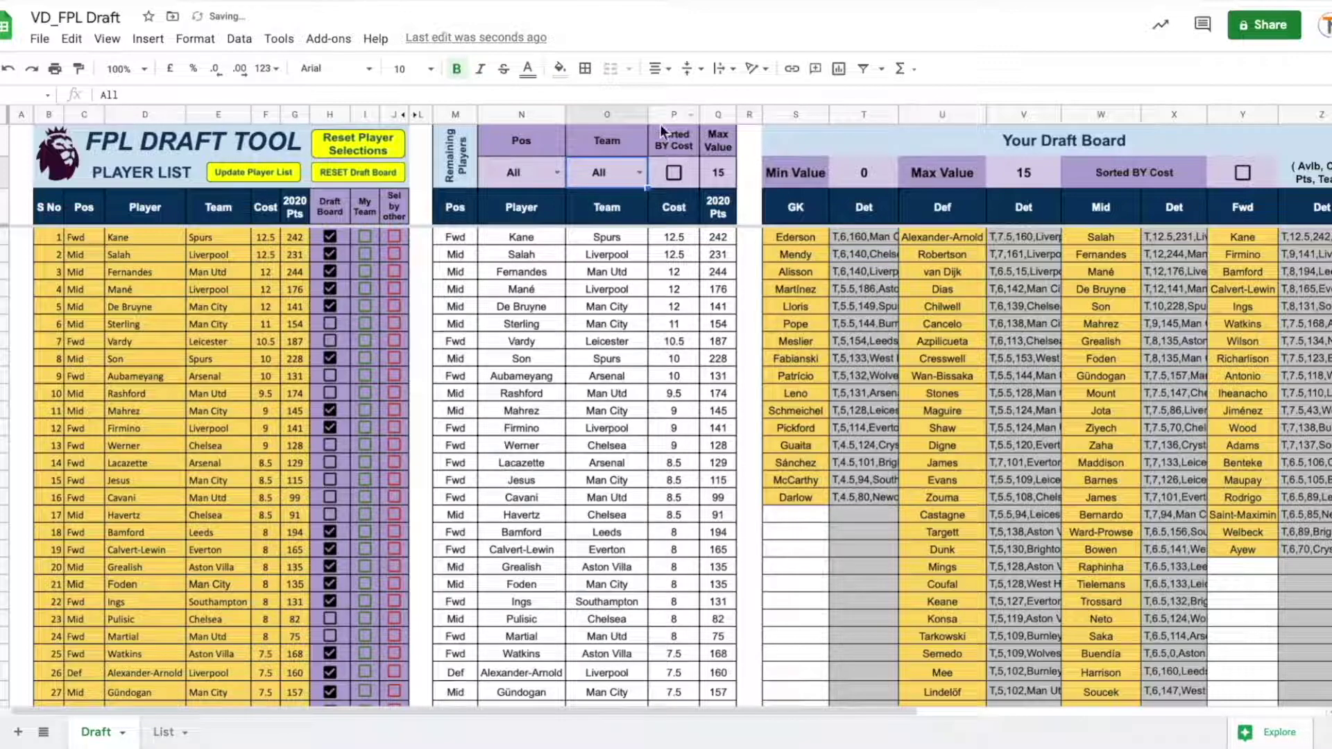
pyautogui.click(676, 174)
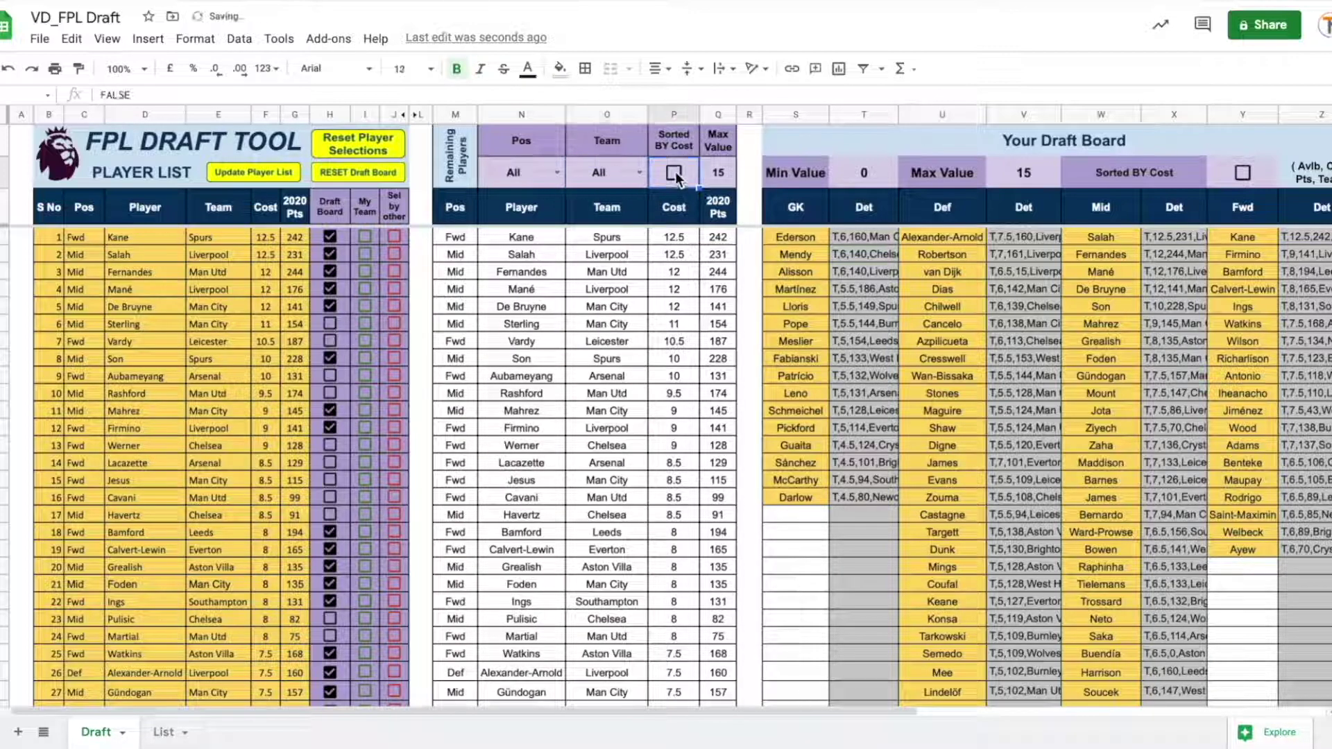
pyautogui.click(676, 172)
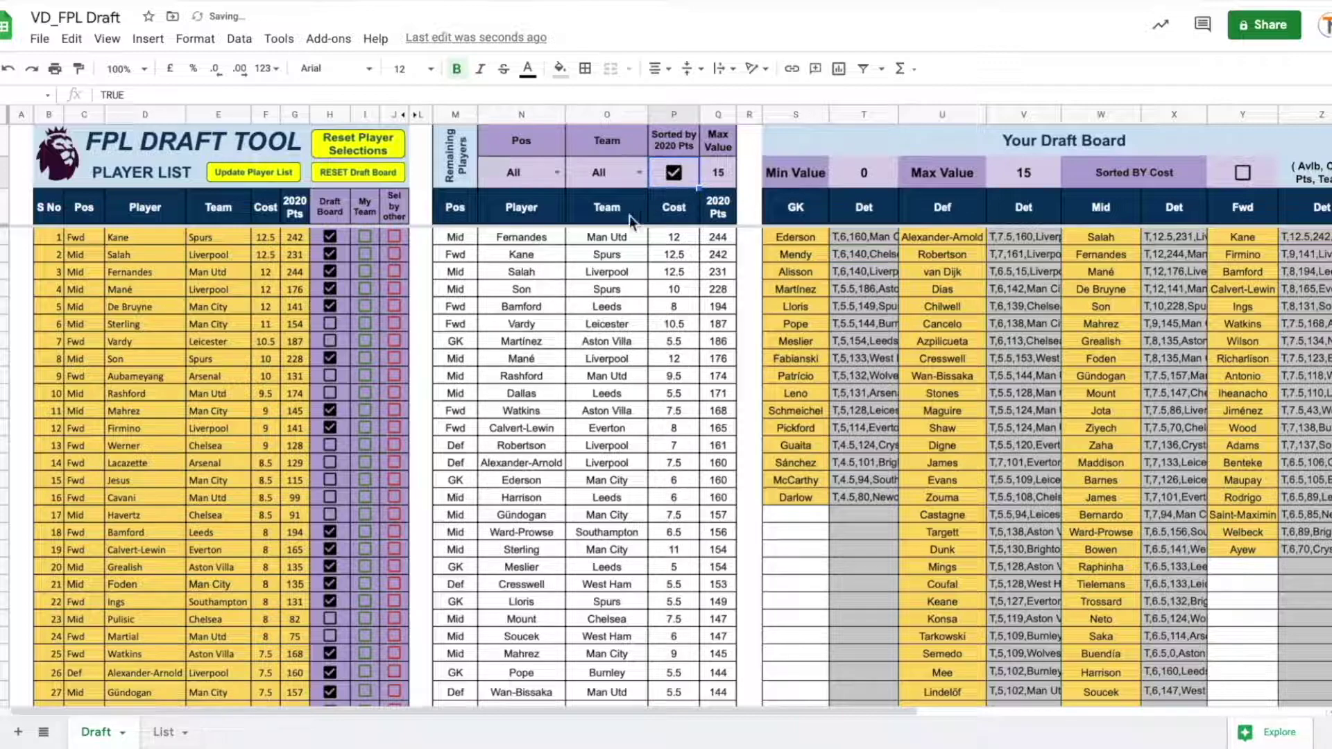
pyautogui.click(673, 174)
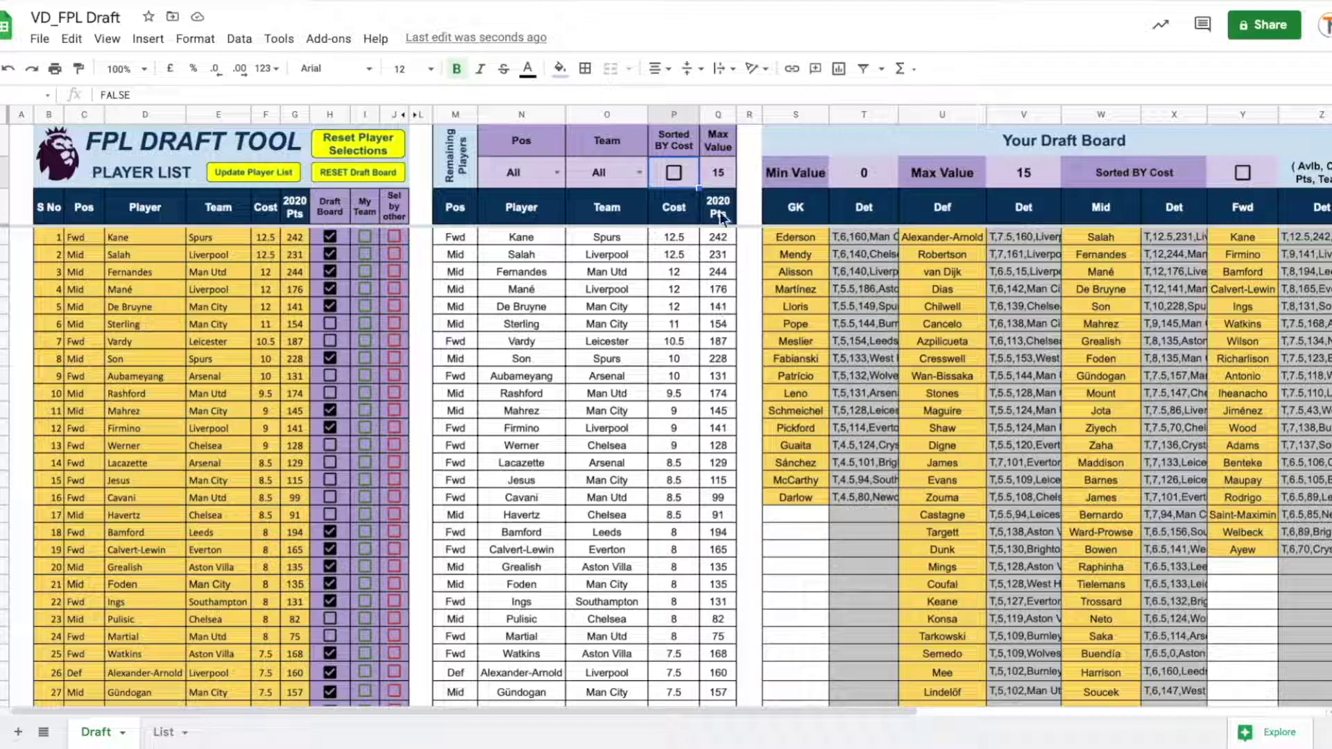
pyautogui.click(718, 174)
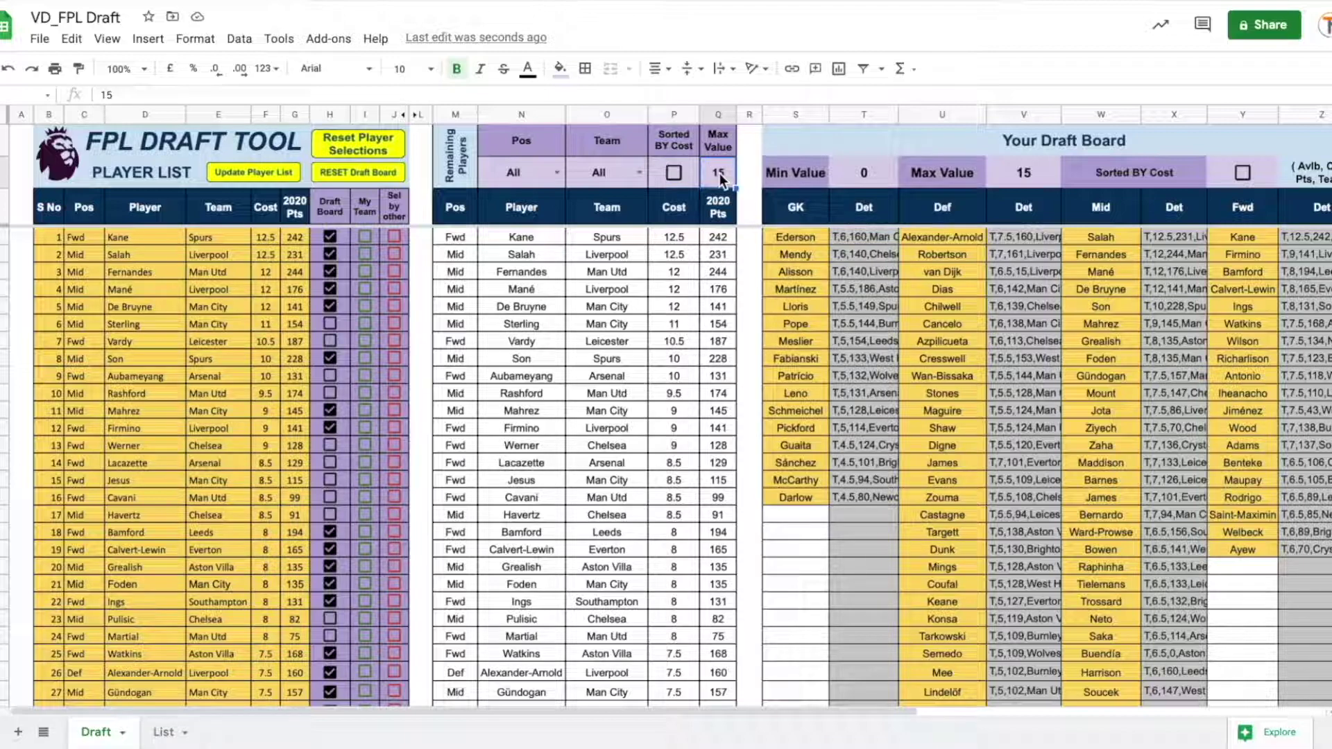
pyautogui.write('8')
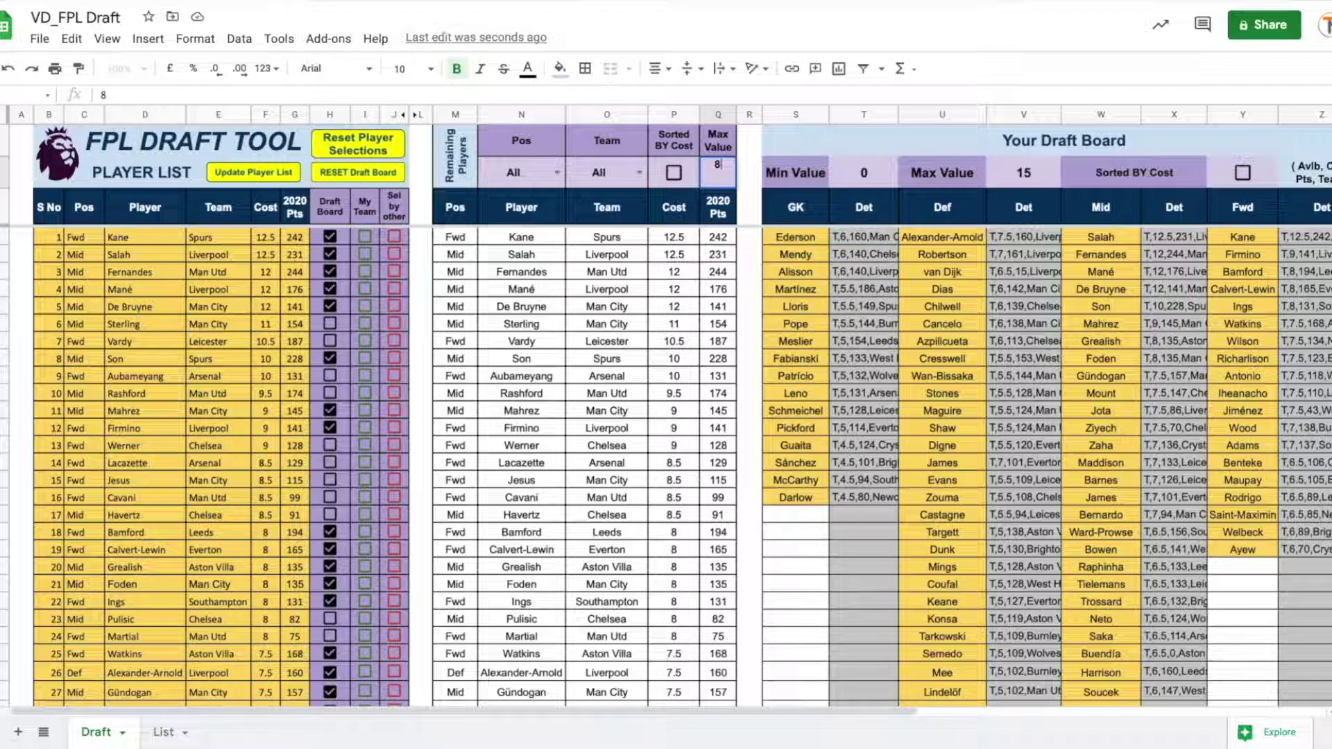
pyautogui.press('Return')
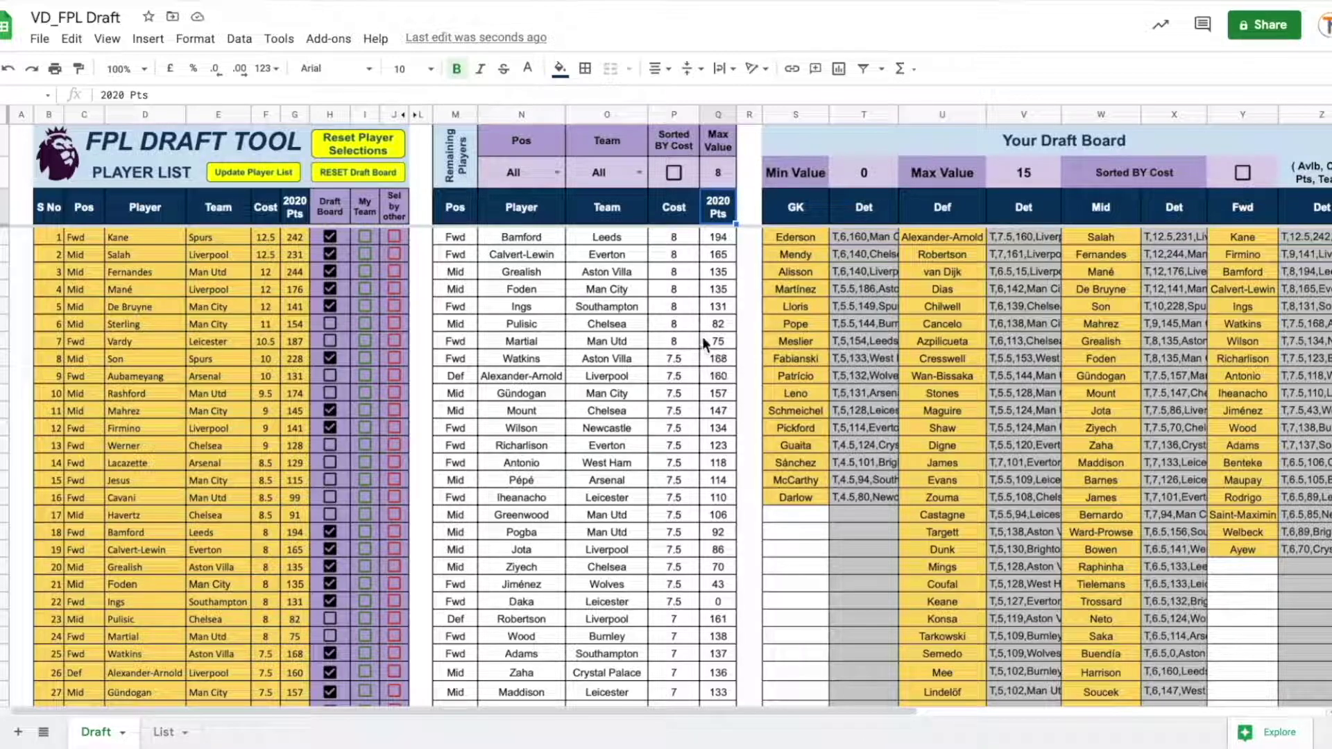
pyautogui.click(726, 173)
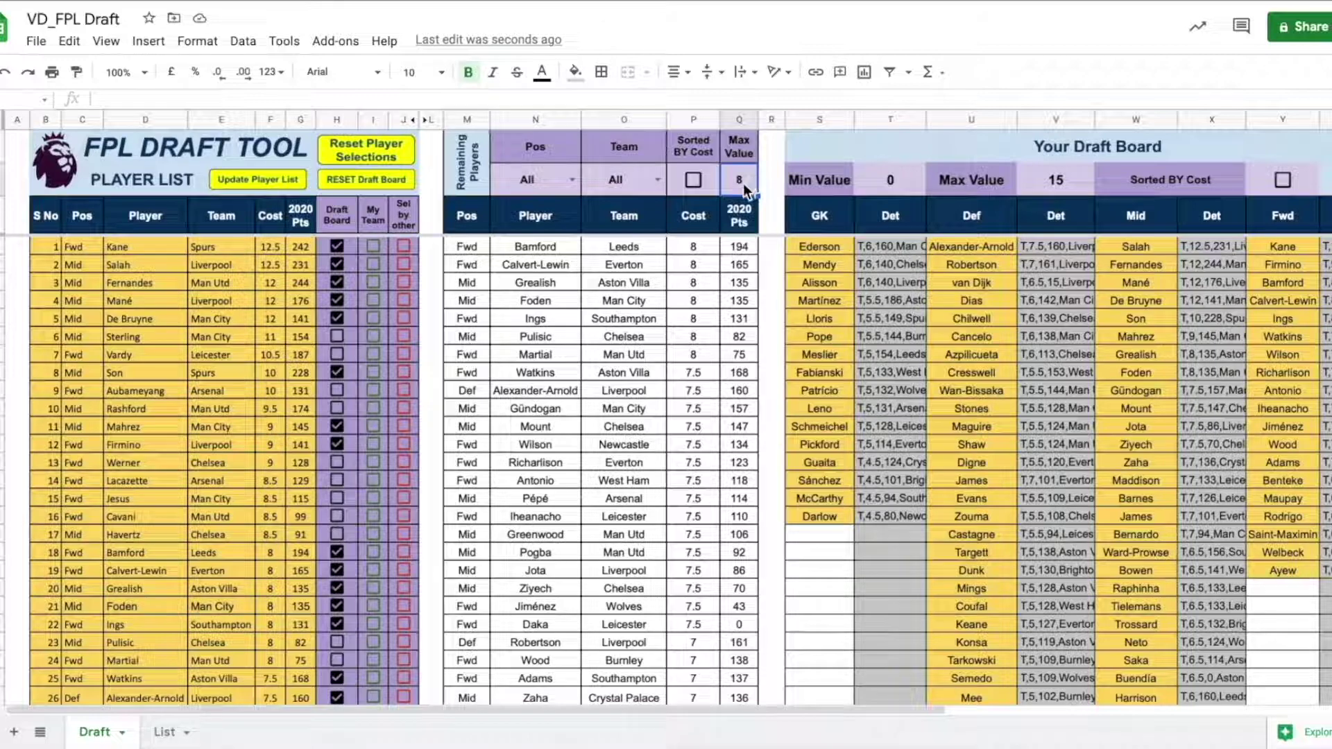
pyautogui.write('15')
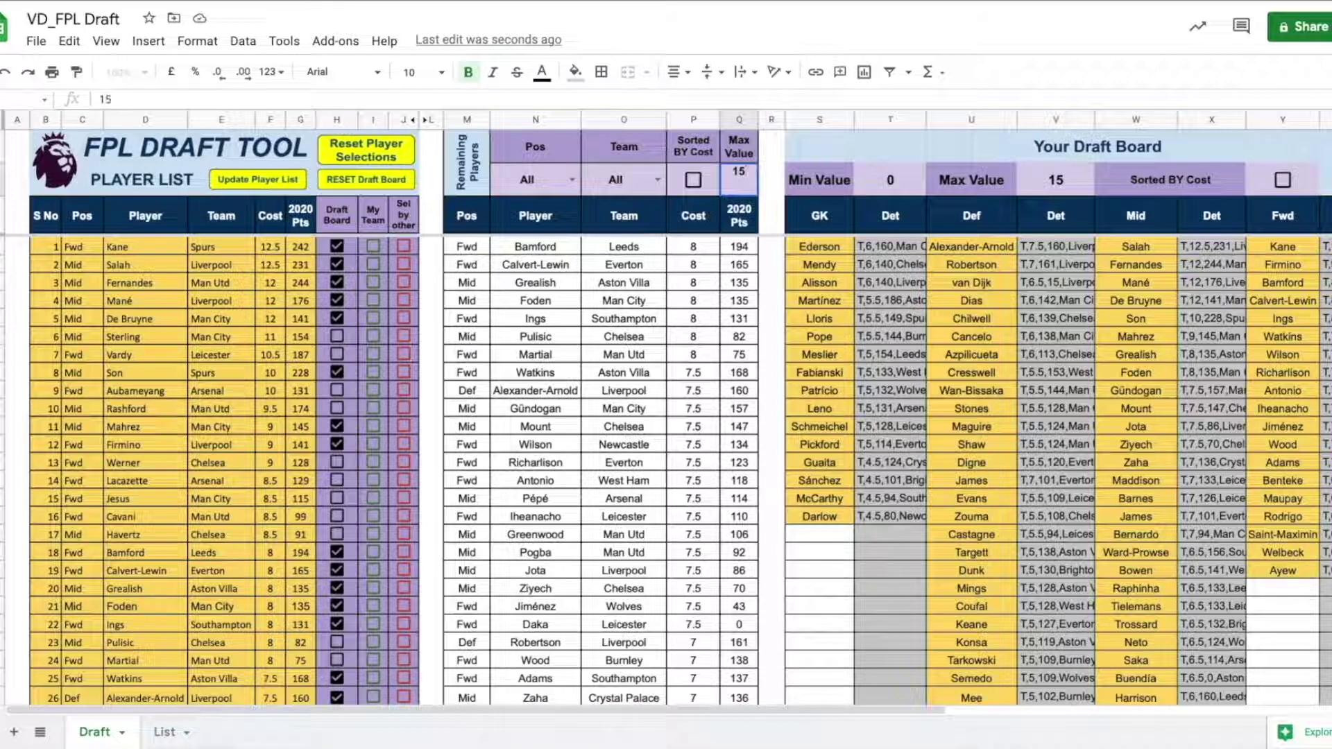
pyautogui.press('Return')
pyautogui.click(1056, 180)
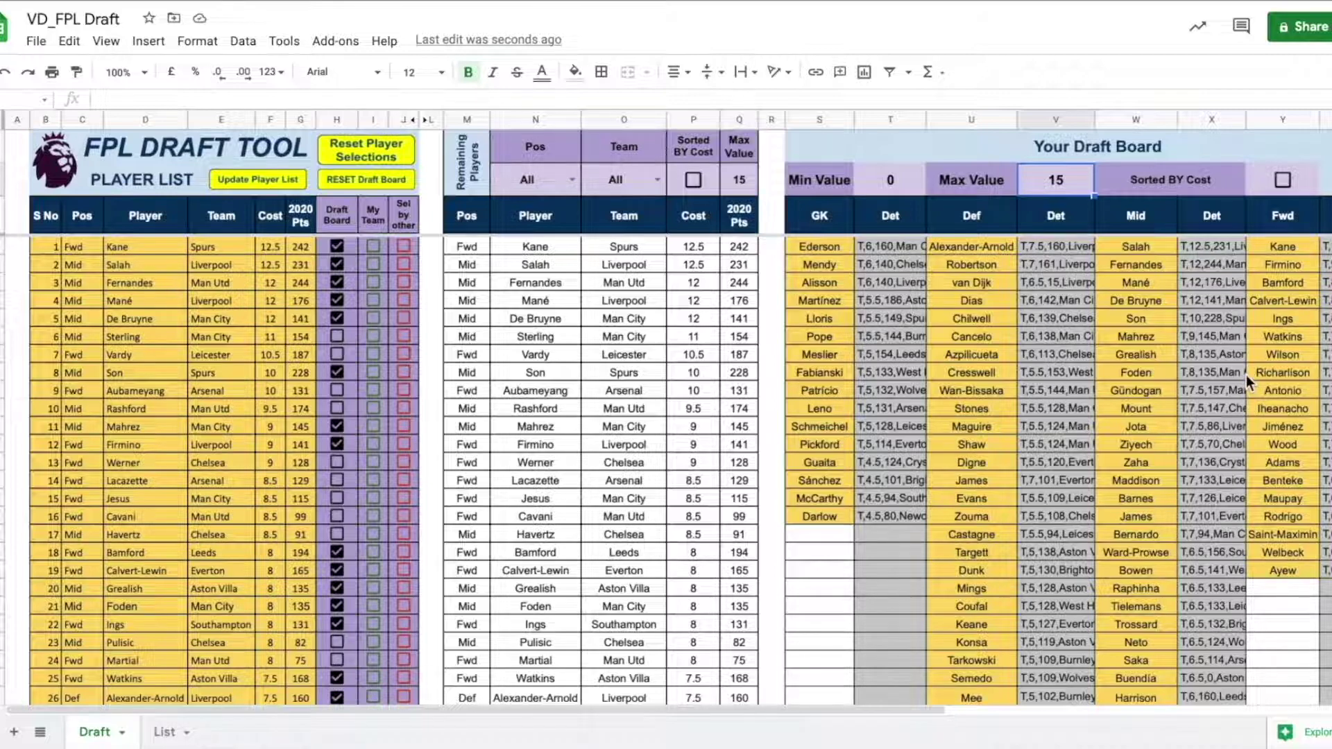
pyautogui.click(1058, 181)
pyautogui.write('9')
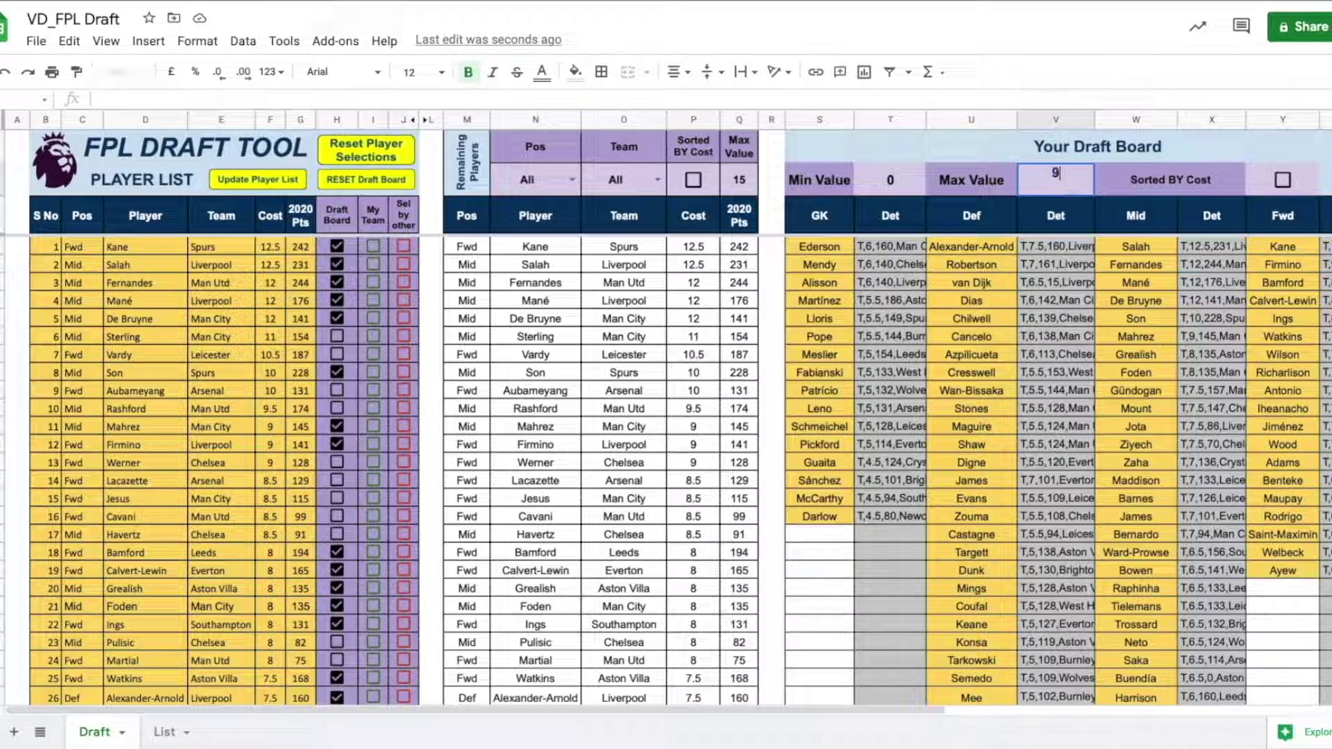
pyautogui.press('Return')
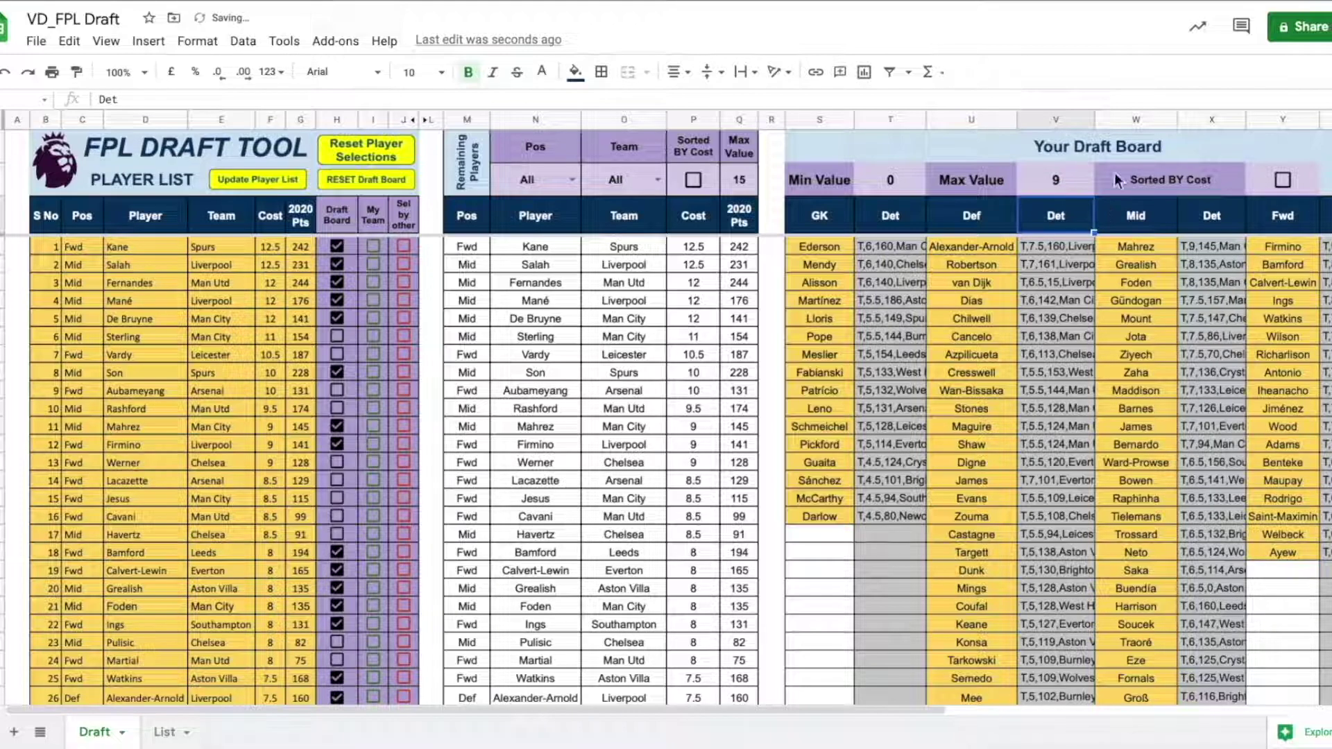
pyautogui.click(889, 181)
pyautogui.write('7')
pyautogui.press('Return')
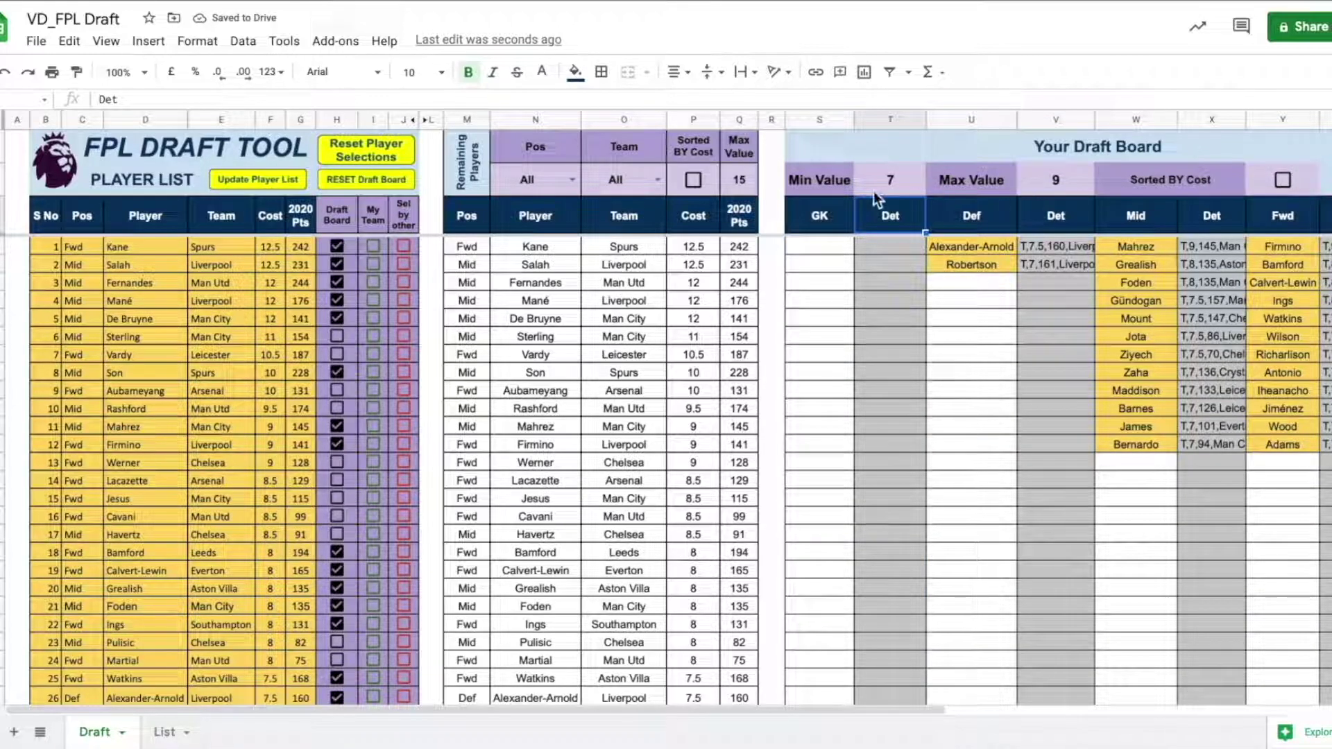
pyautogui.click(875, 186)
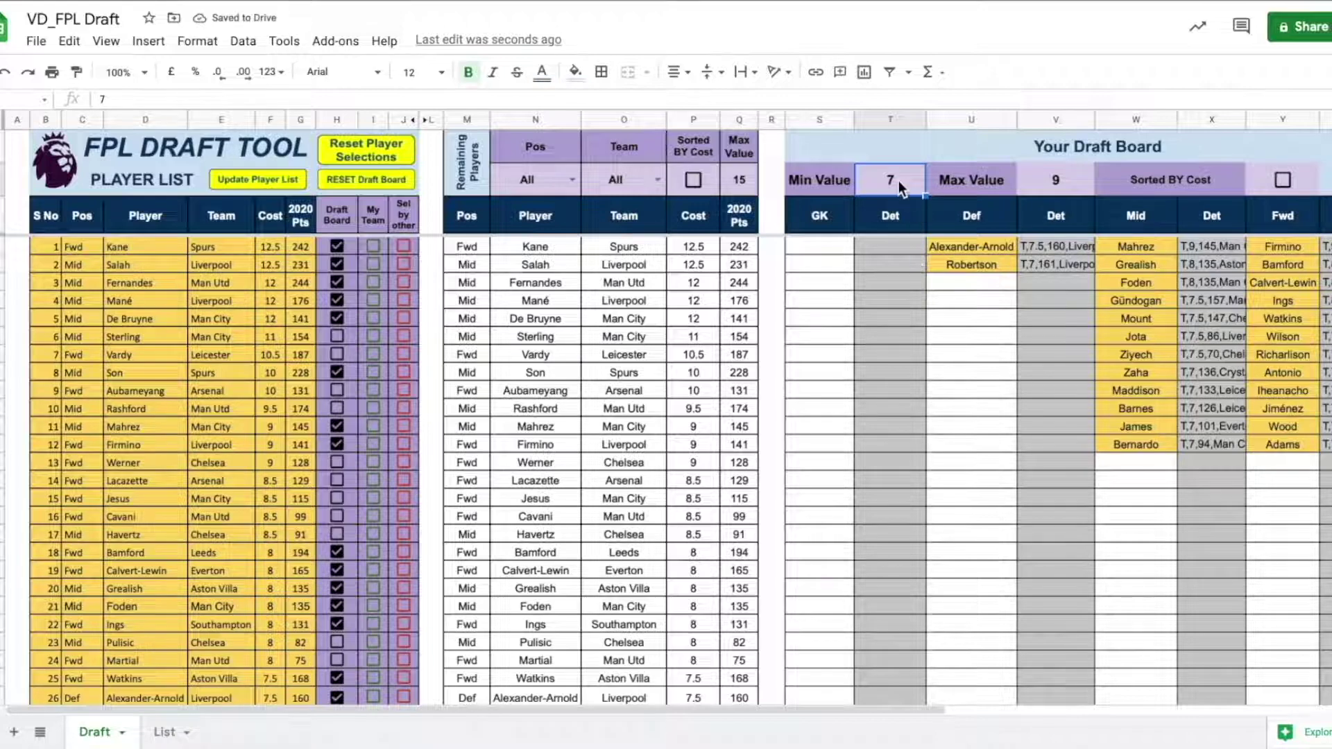
pyautogui.write('0')
pyautogui.click(1060, 185)
pyautogui.write('15')
pyautogui.press('Return')
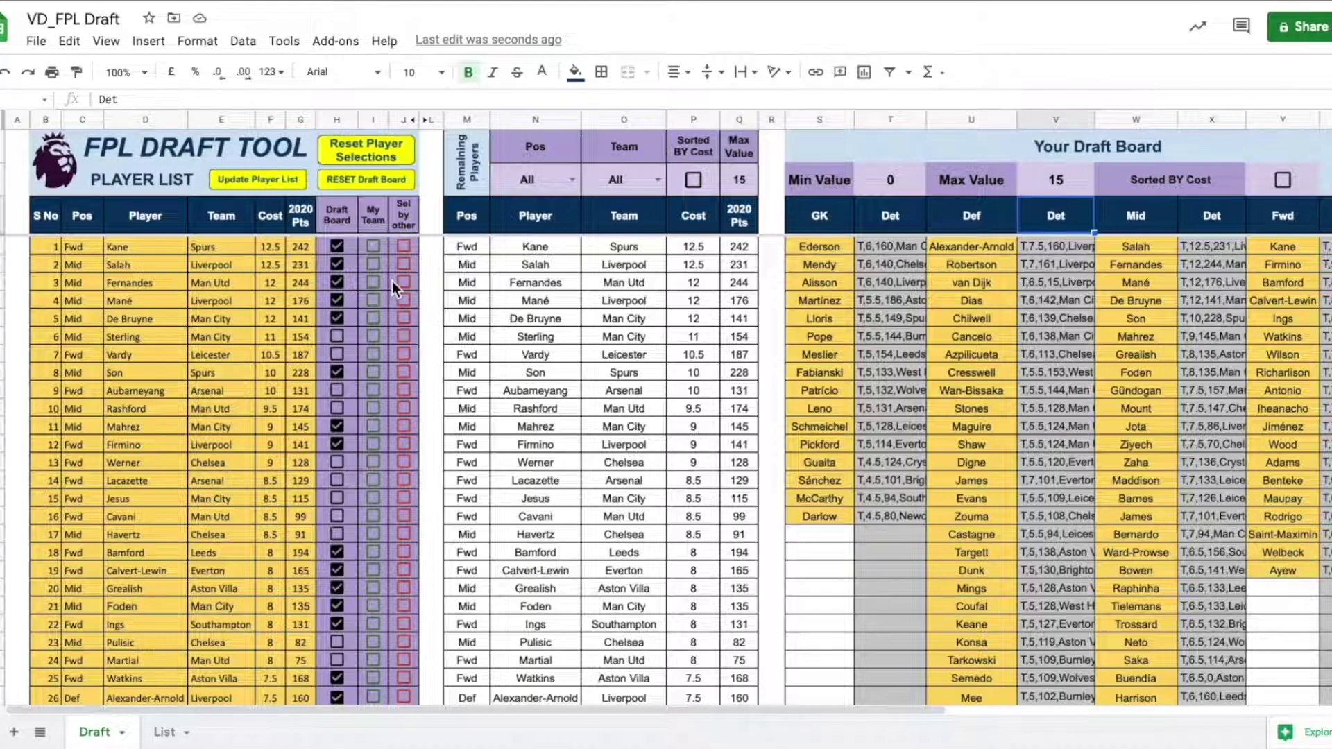
# Tick the Sel by other checkboxes for Kane and Salah in column J.
pyautogui.click(405, 249)
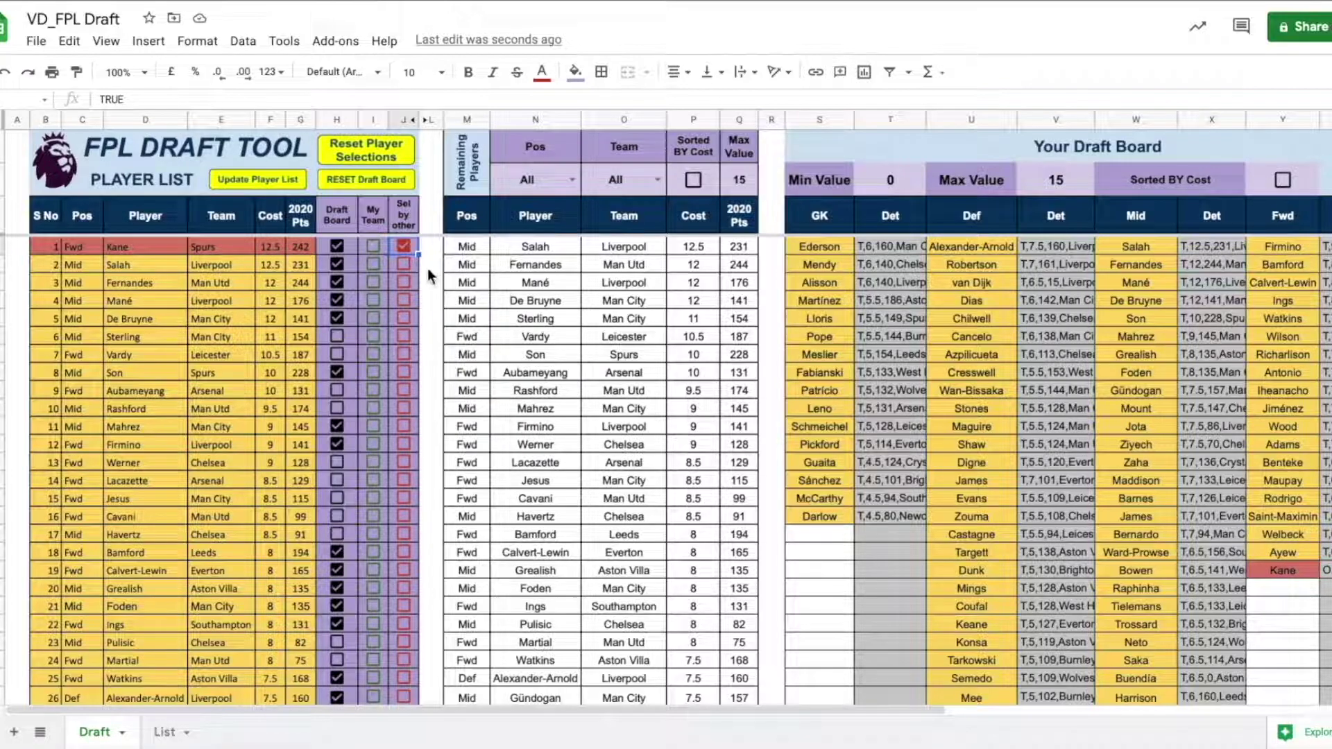
pyautogui.click(402, 265)
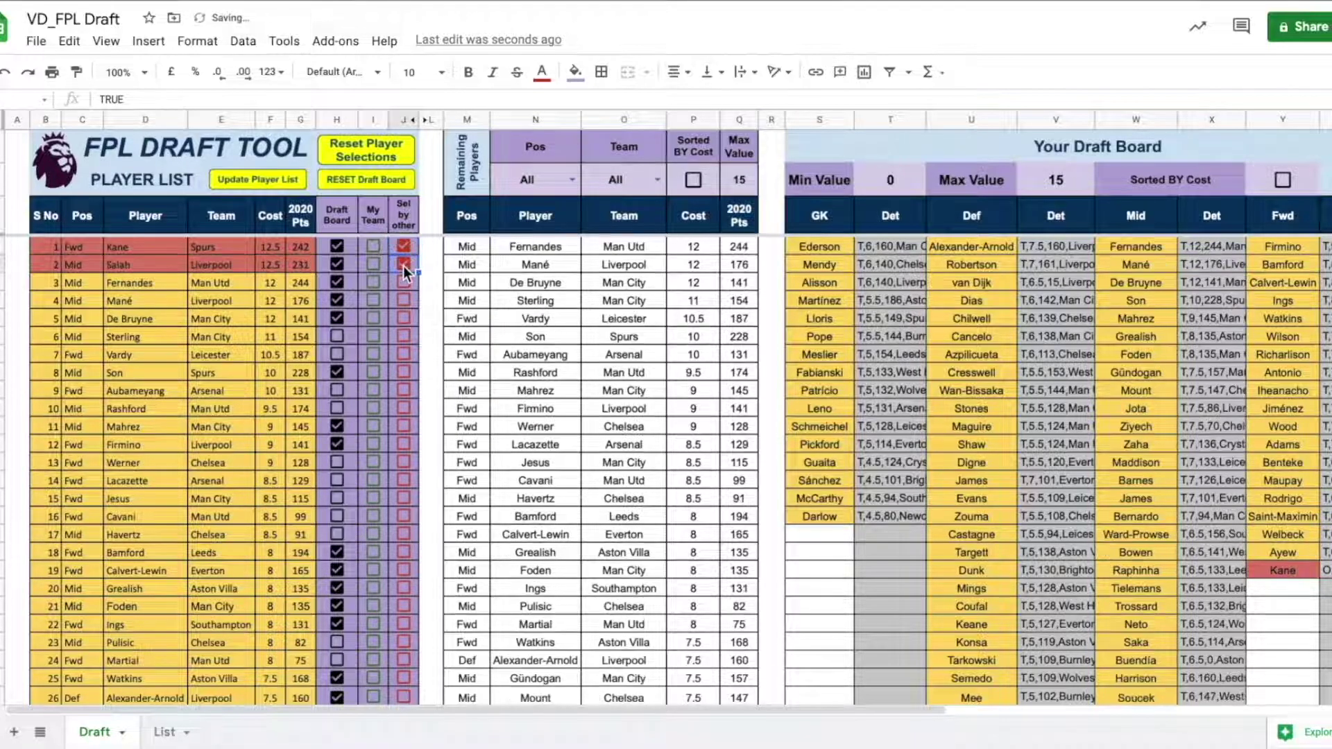
pyautogui.scroll(-9, 1172, 424)
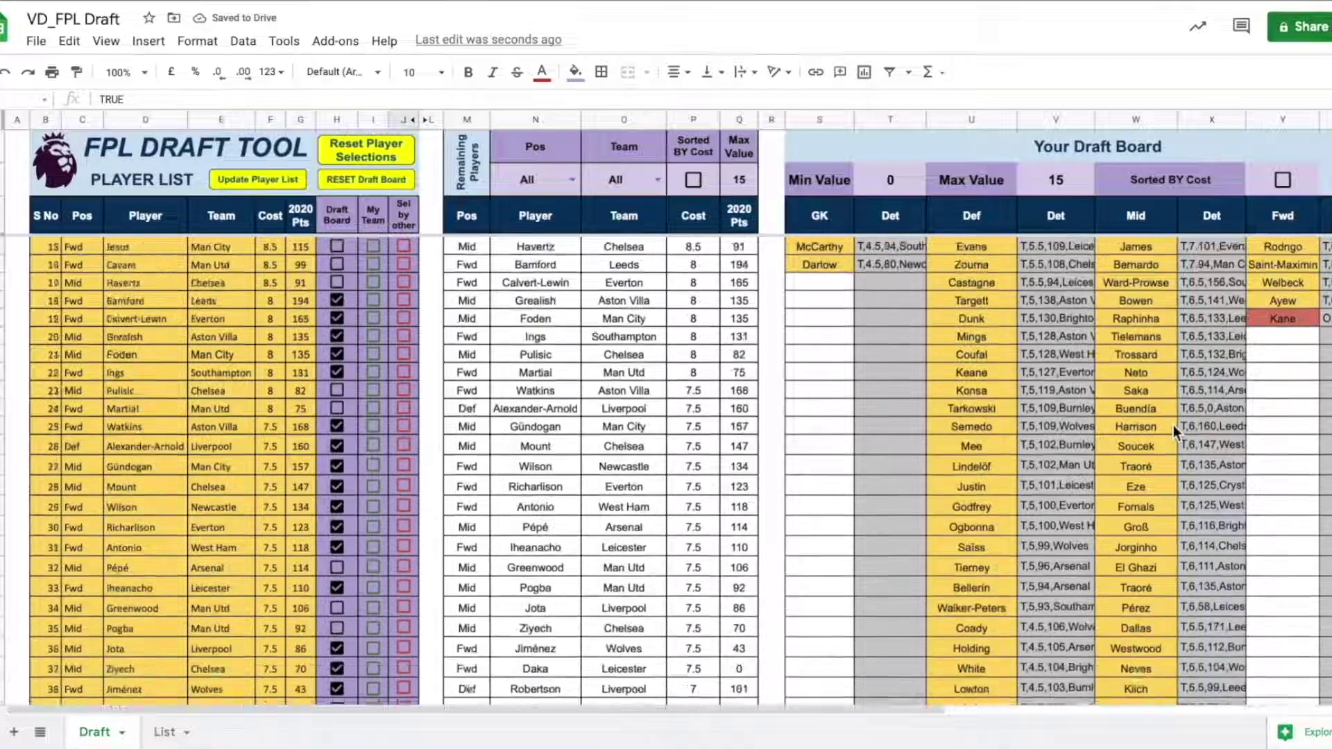
pyautogui.scroll(-2, 1172, 426)
pyautogui.scroll(10, 1172, 433)
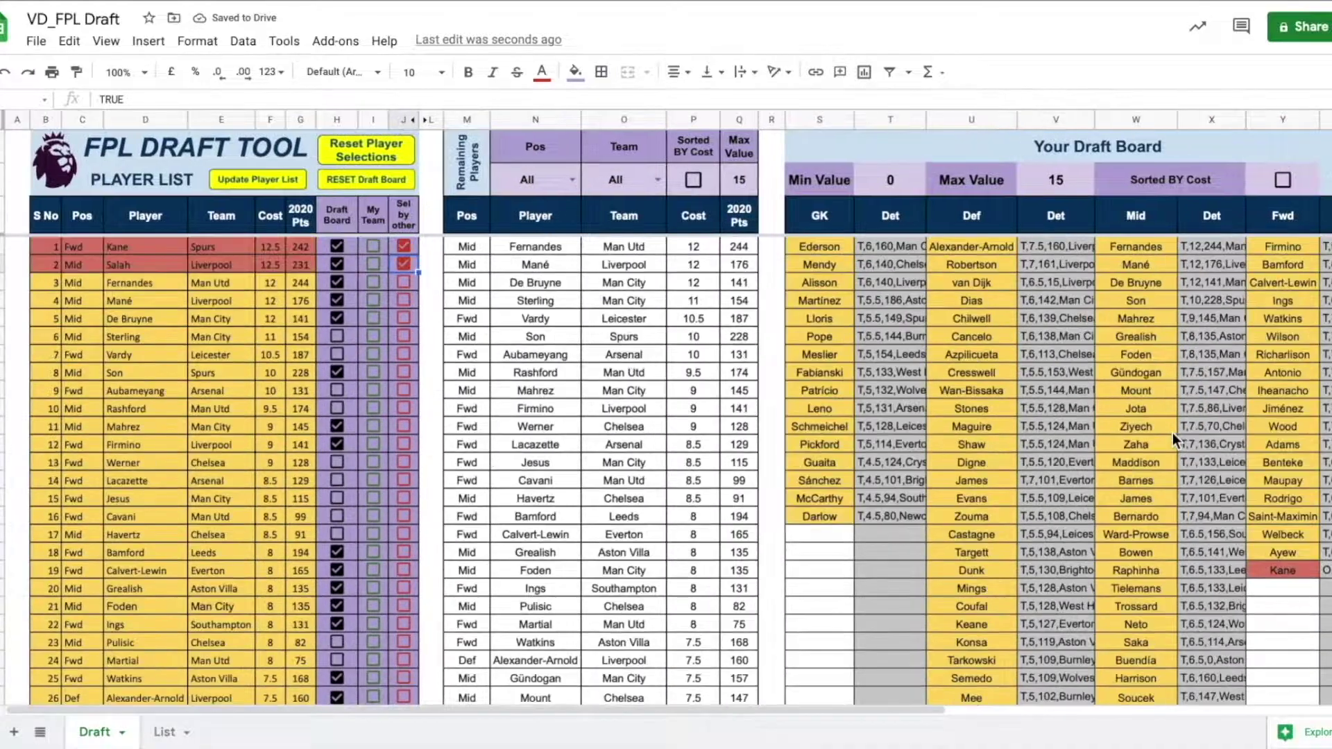
# Tick Fernandes's My Team box and review the Selected Players and distribution panels.
pyautogui.click(373, 283)
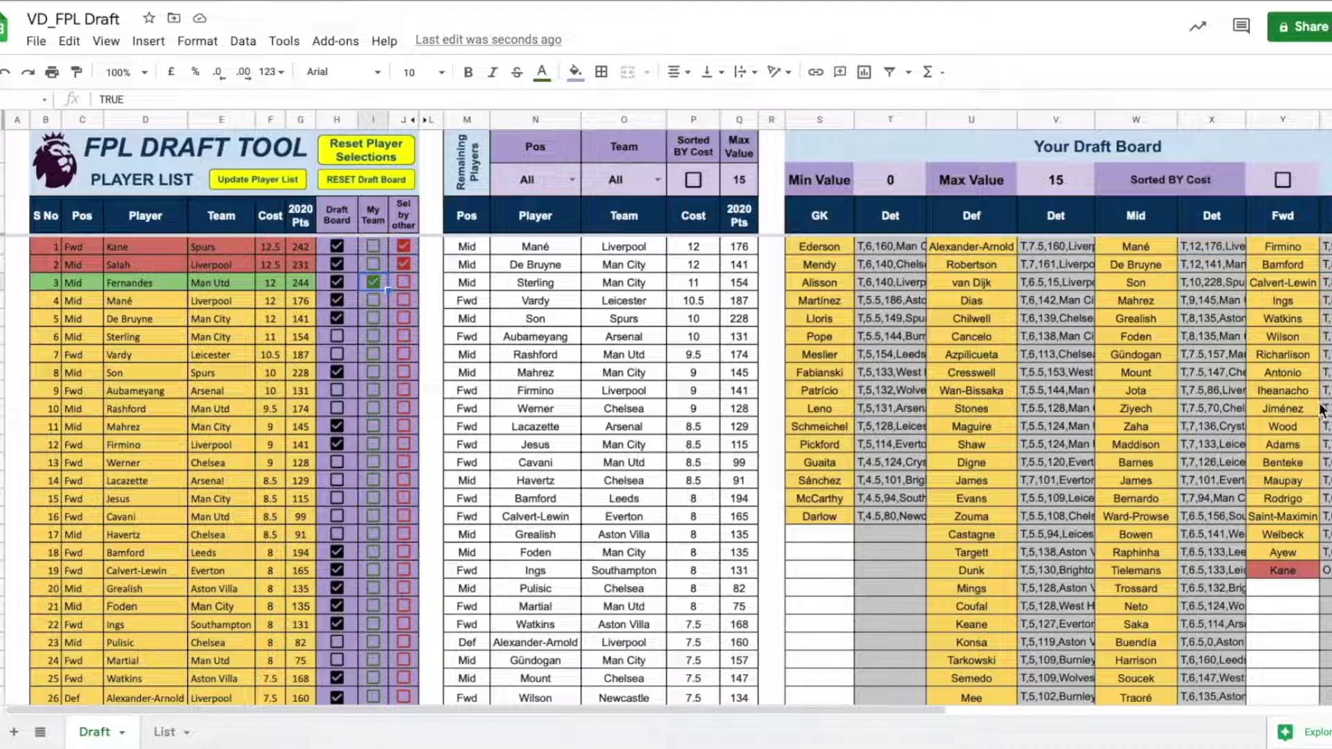
pyautogui.scroll(-10, 1163, 517)
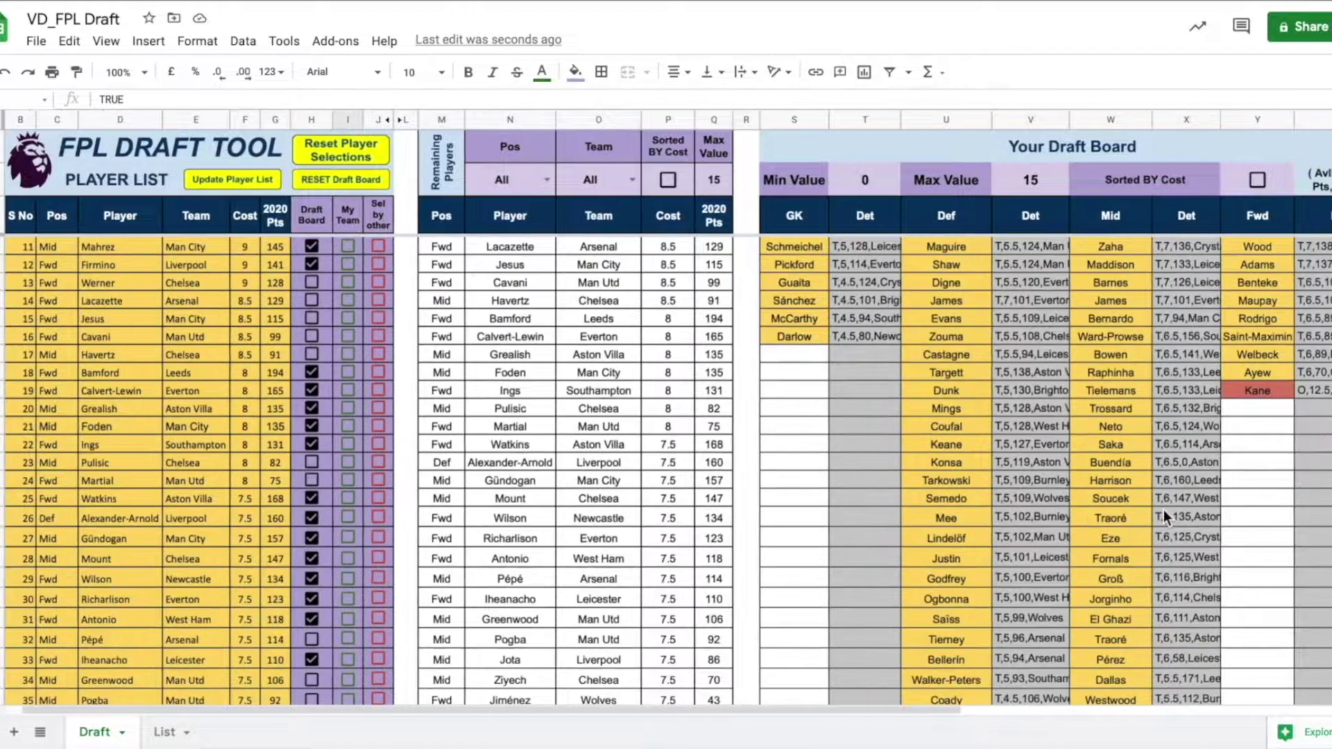
pyautogui.hscroll(3, 1163, 516)
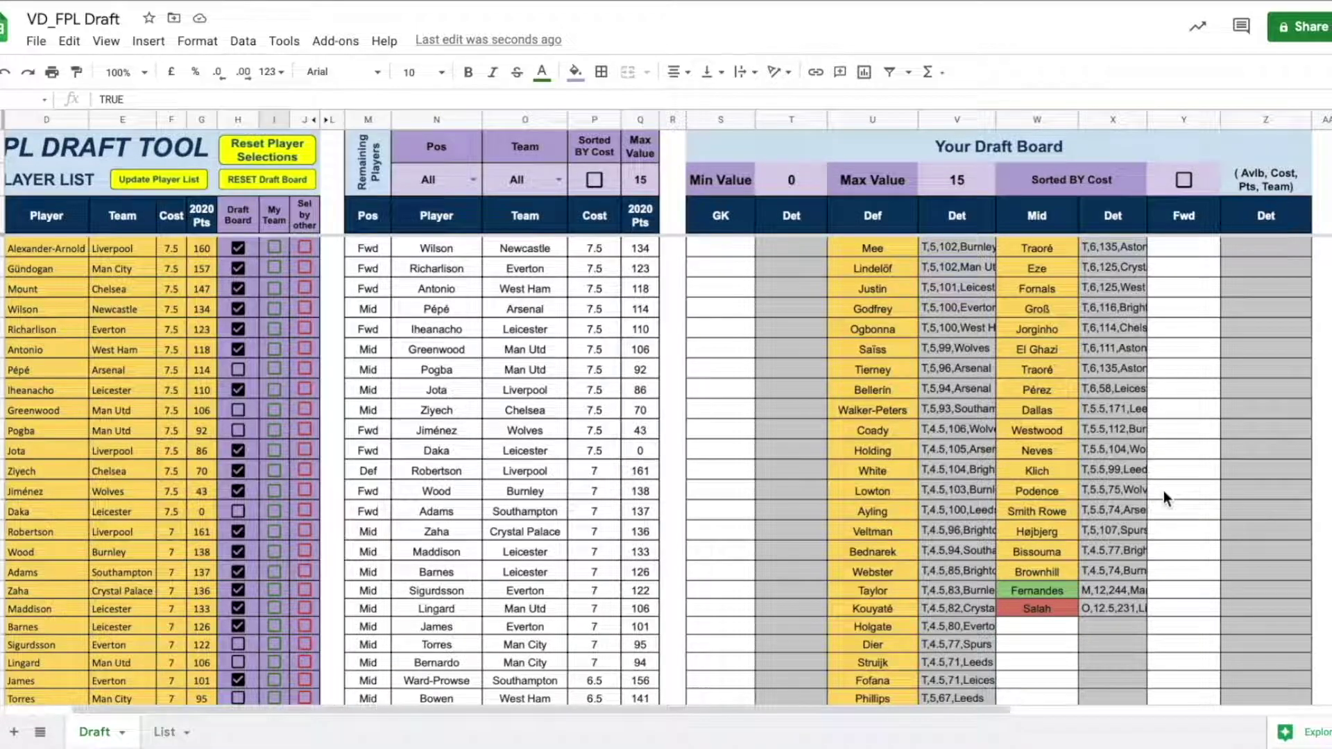
pyautogui.scroll(10, 1163, 490)
pyautogui.hscroll(-3, 1163, 490)
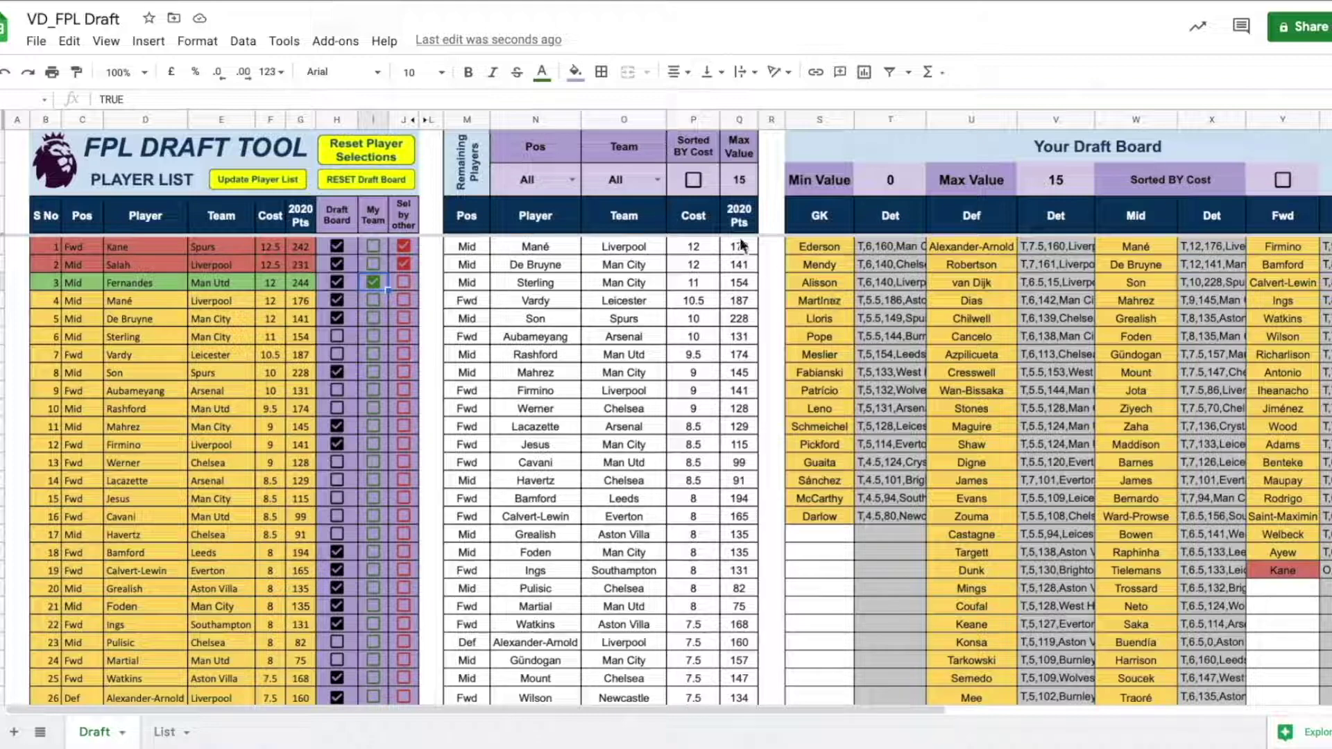
pyautogui.hscroll(10, 1009, 415)
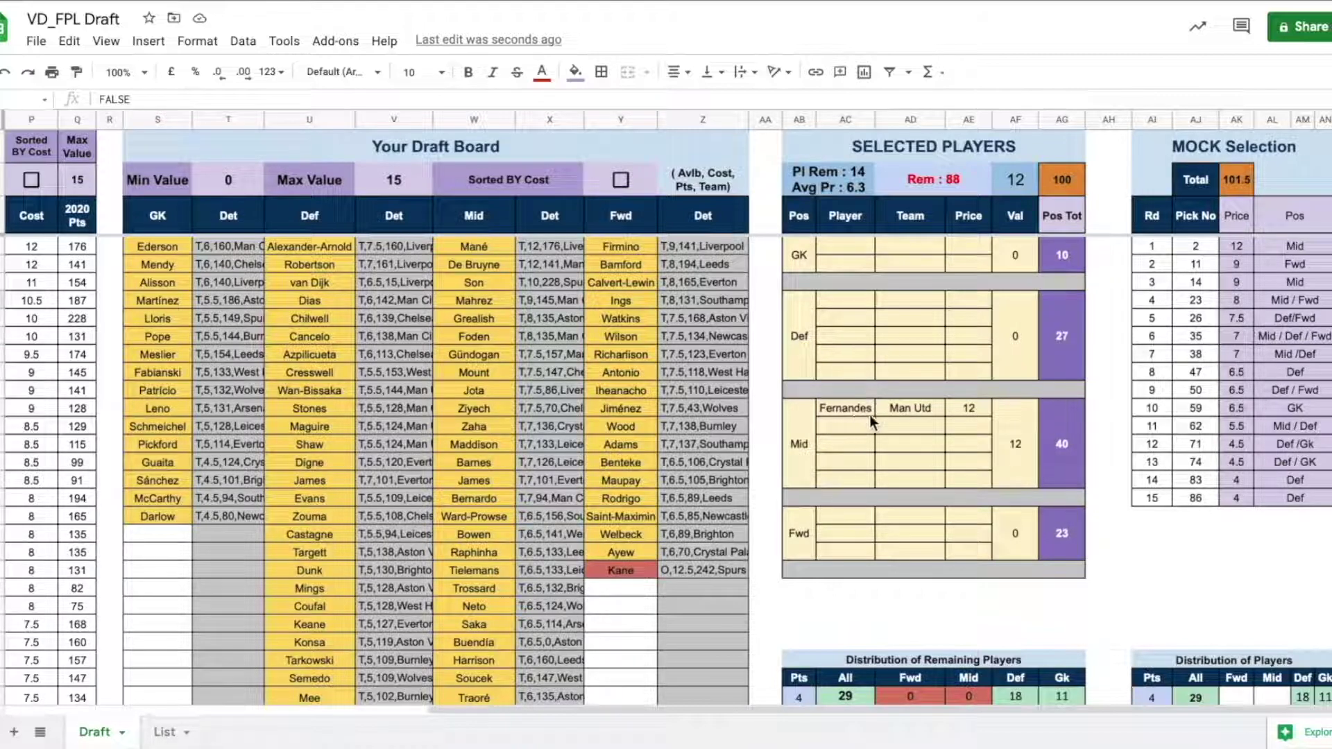
pyautogui.scroll(-5, 975, 444)
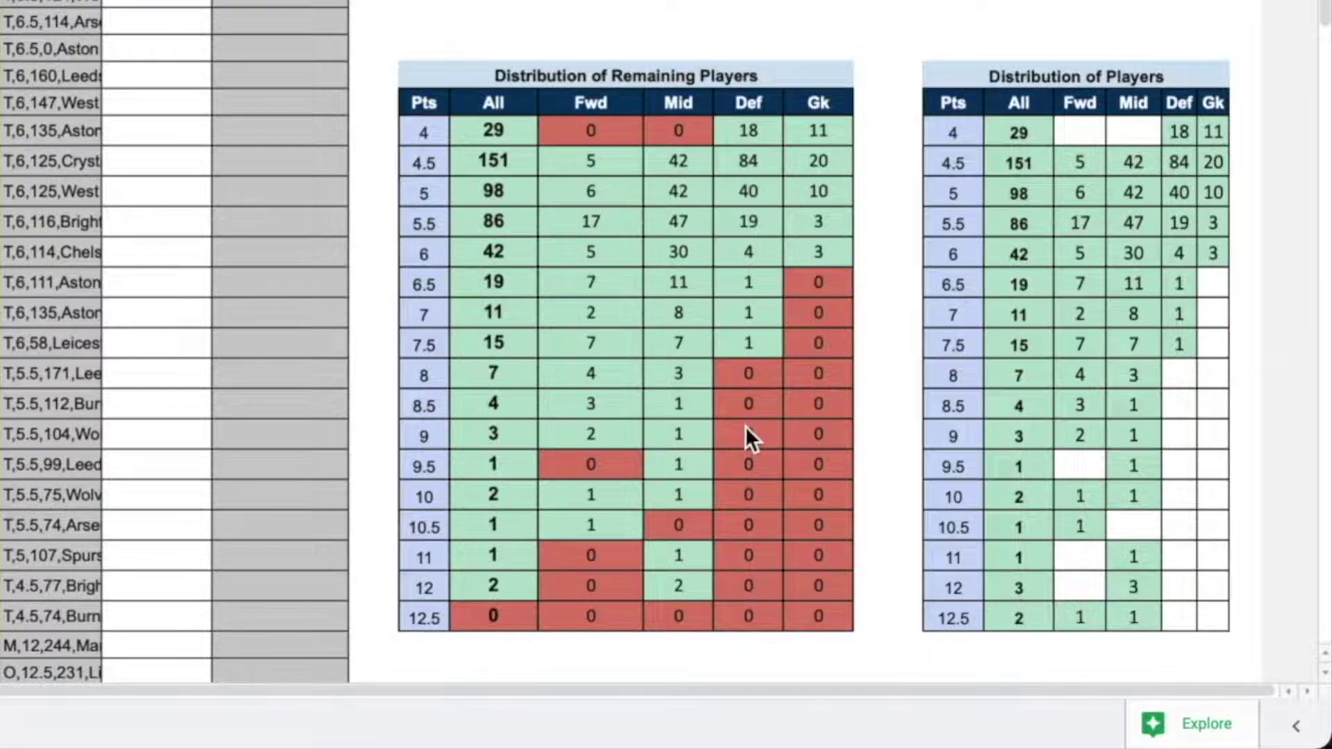
pyautogui.scroll(5, 1013, 534)
pyautogui.hscroll(-5, 1013, 534)
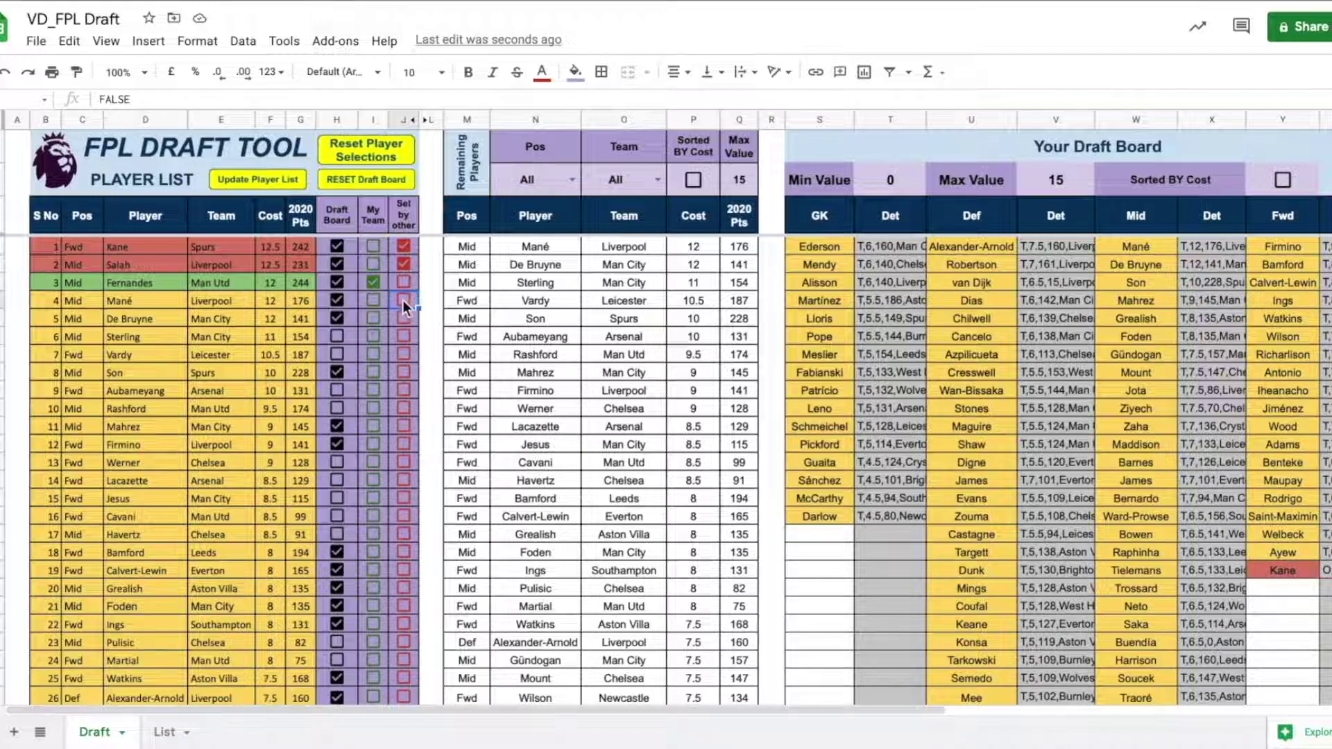
# Tick Sel by other for Mané, De Bruyne, Vardy, Son, Aubameyang and Mahrez.
pyautogui.click(403, 299)
pyautogui.click(403, 319)
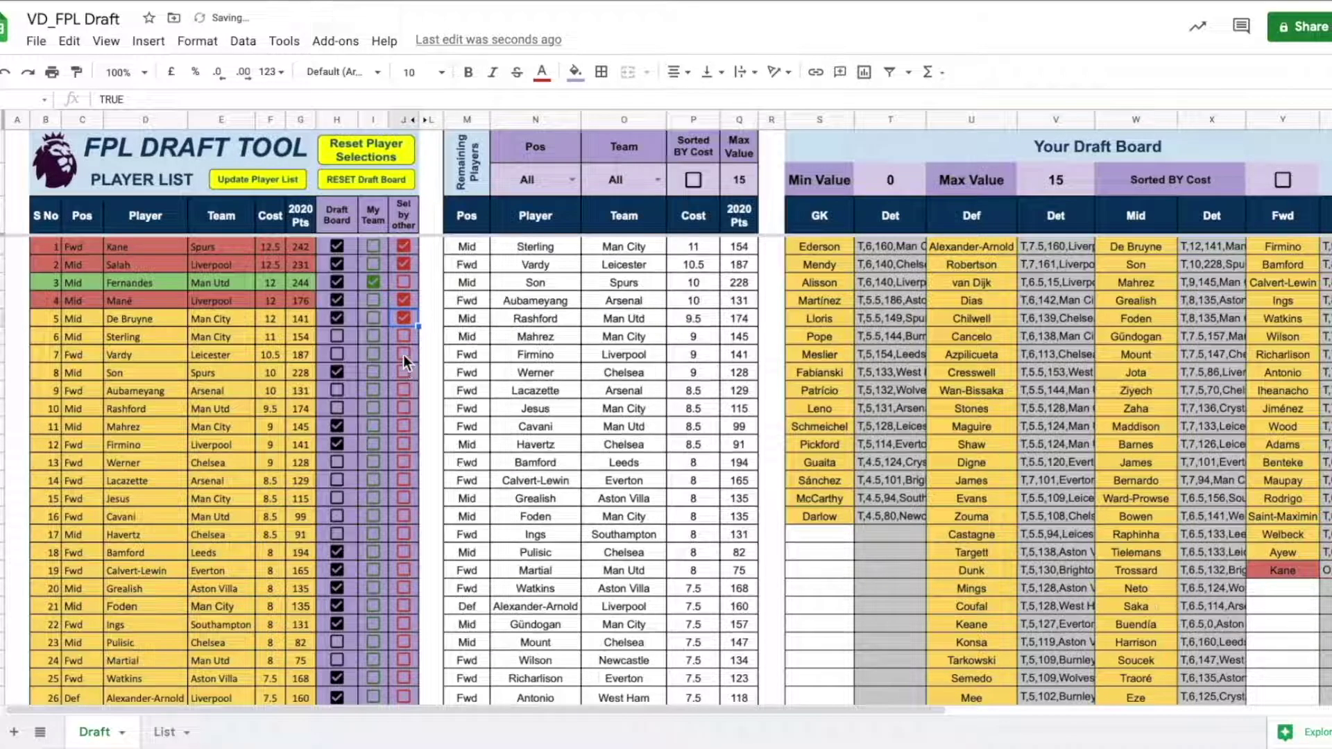
pyautogui.click(403, 354)
pyautogui.click(402, 372)
pyautogui.click(404, 390)
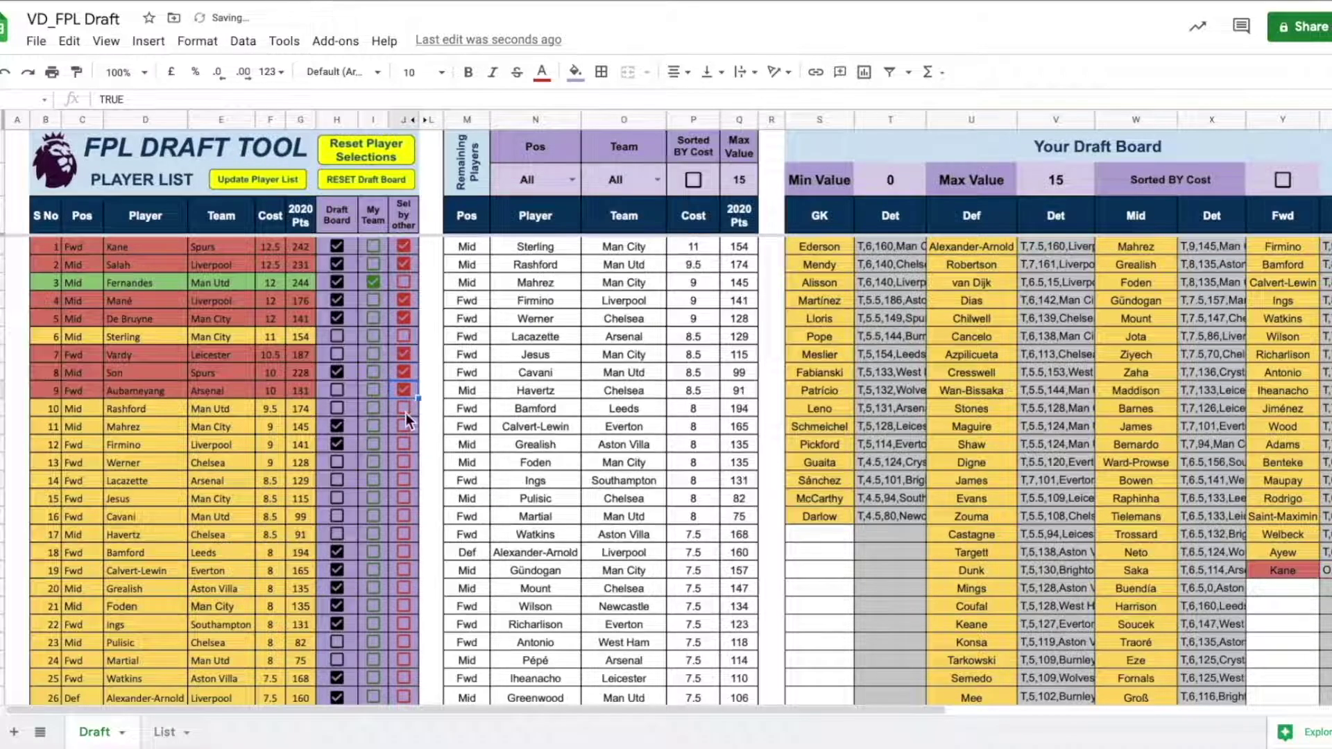
pyautogui.click(404, 426)
pyautogui.hscroll(3, 1114, 414)
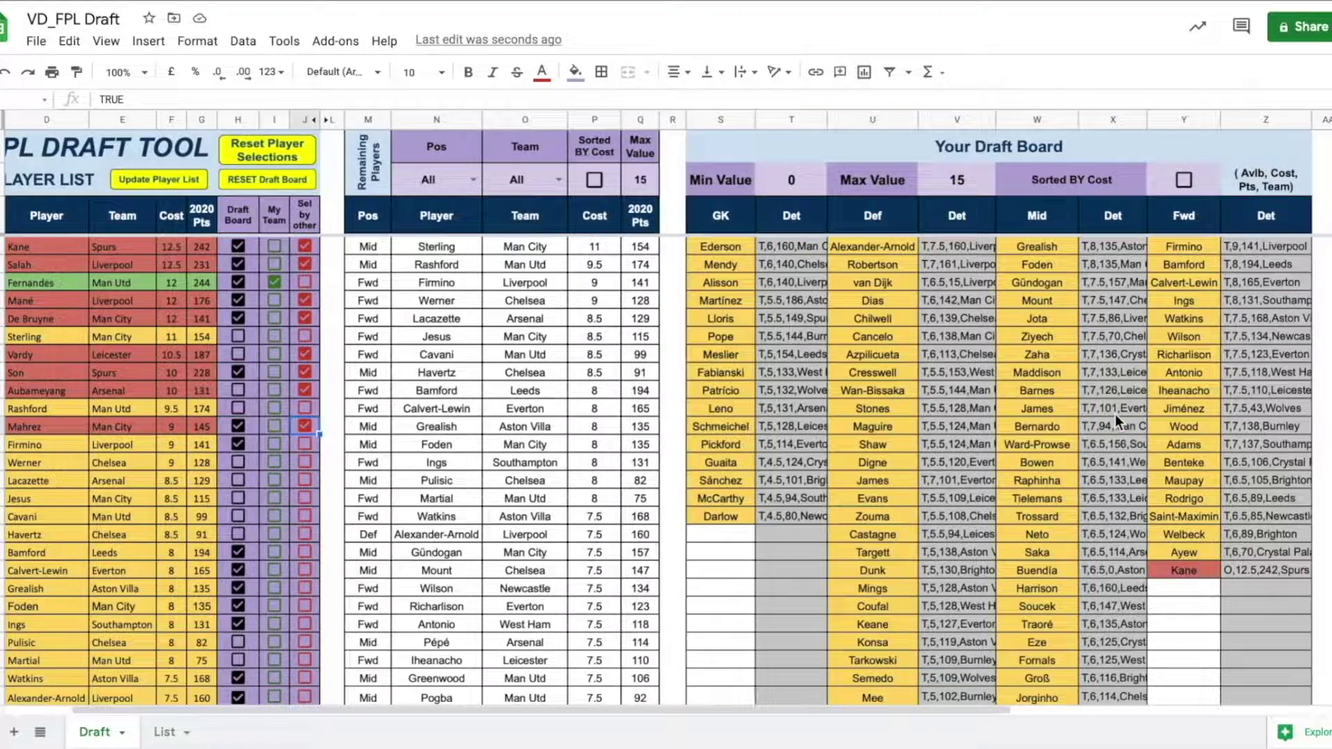
pyautogui.hscroll(10, 988, 401)
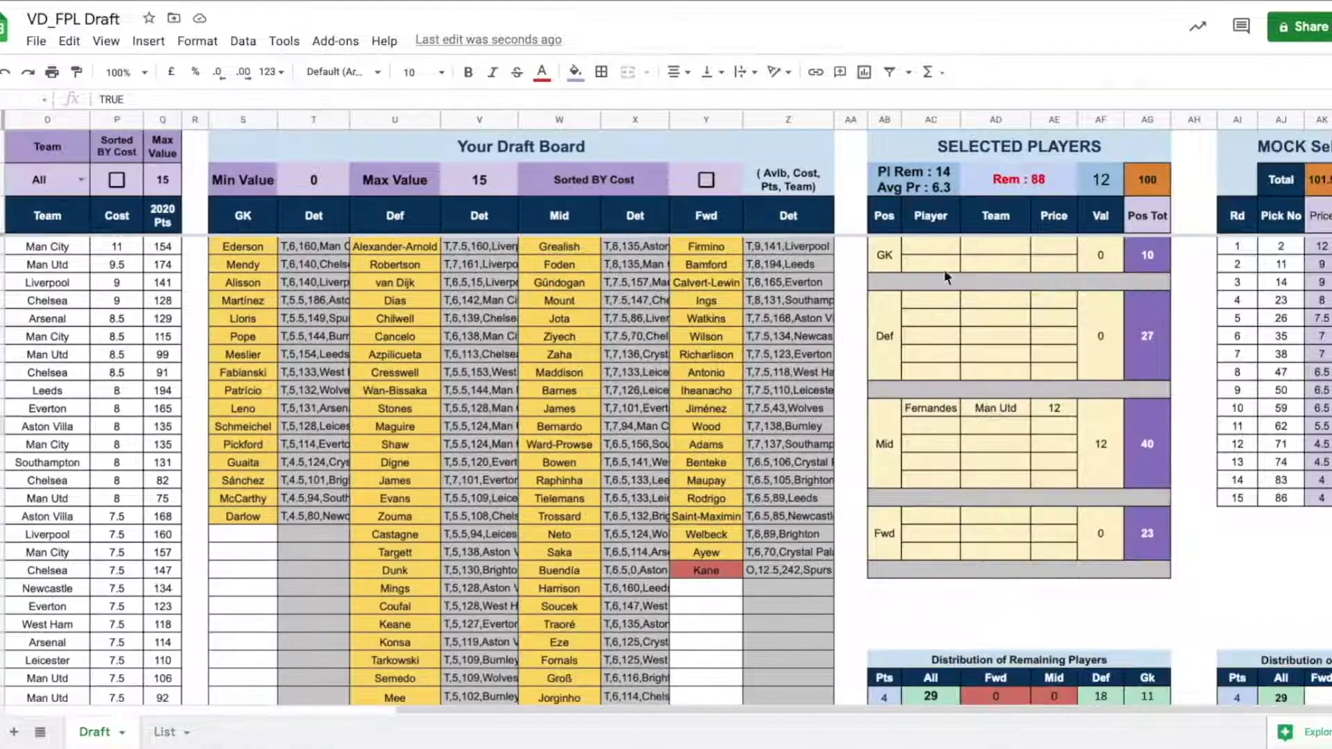
pyautogui.hscroll(-10, 952, 394)
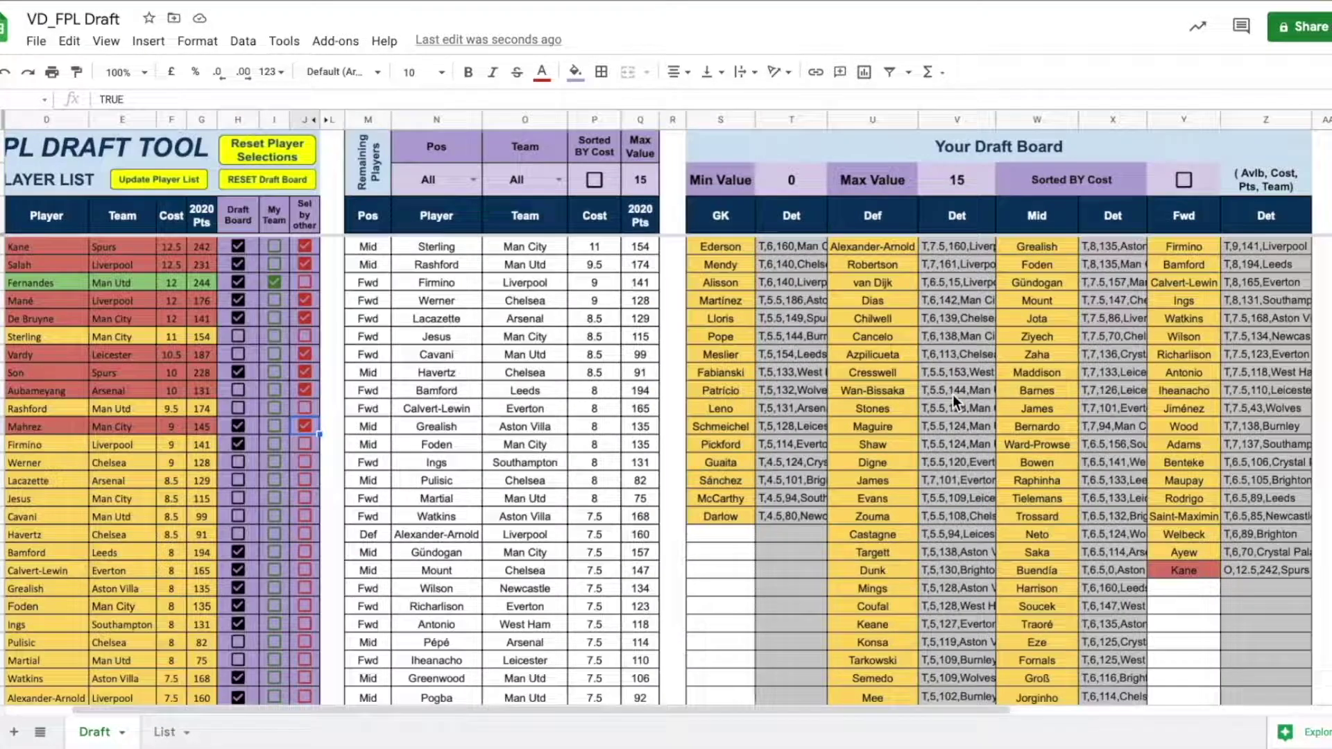
pyautogui.hscroll(-3, 464, 315)
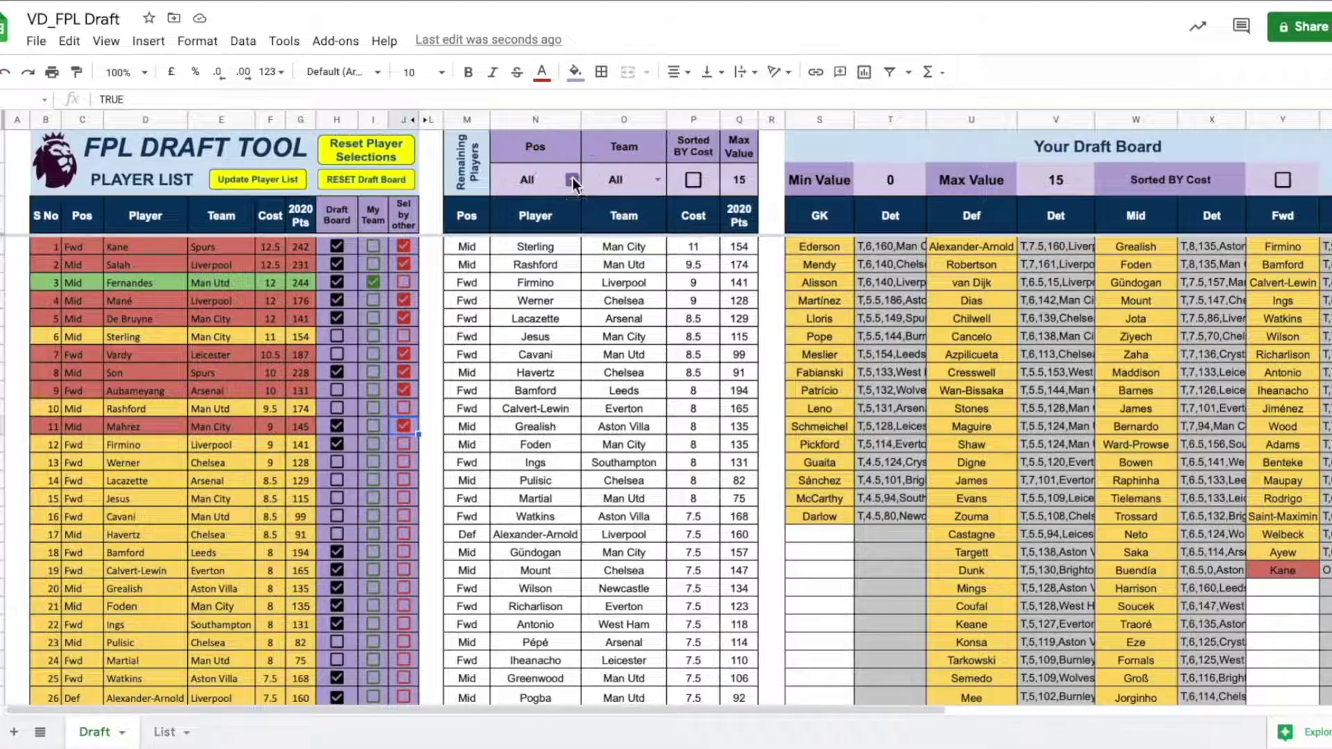
# Filter remaining players to Fwd and sort them by 2020 points.
pyautogui.click(572, 177)
pyautogui.click(510, 295)
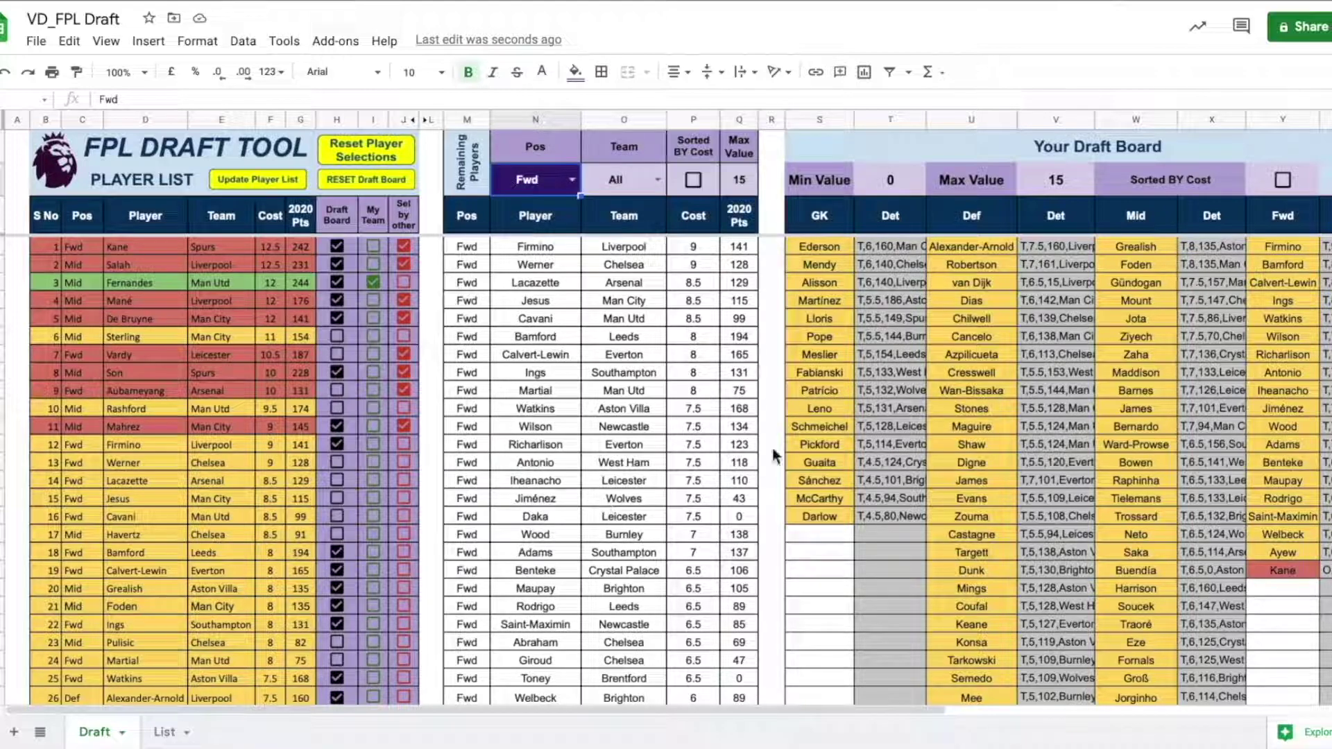
pyautogui.click(692, 180)
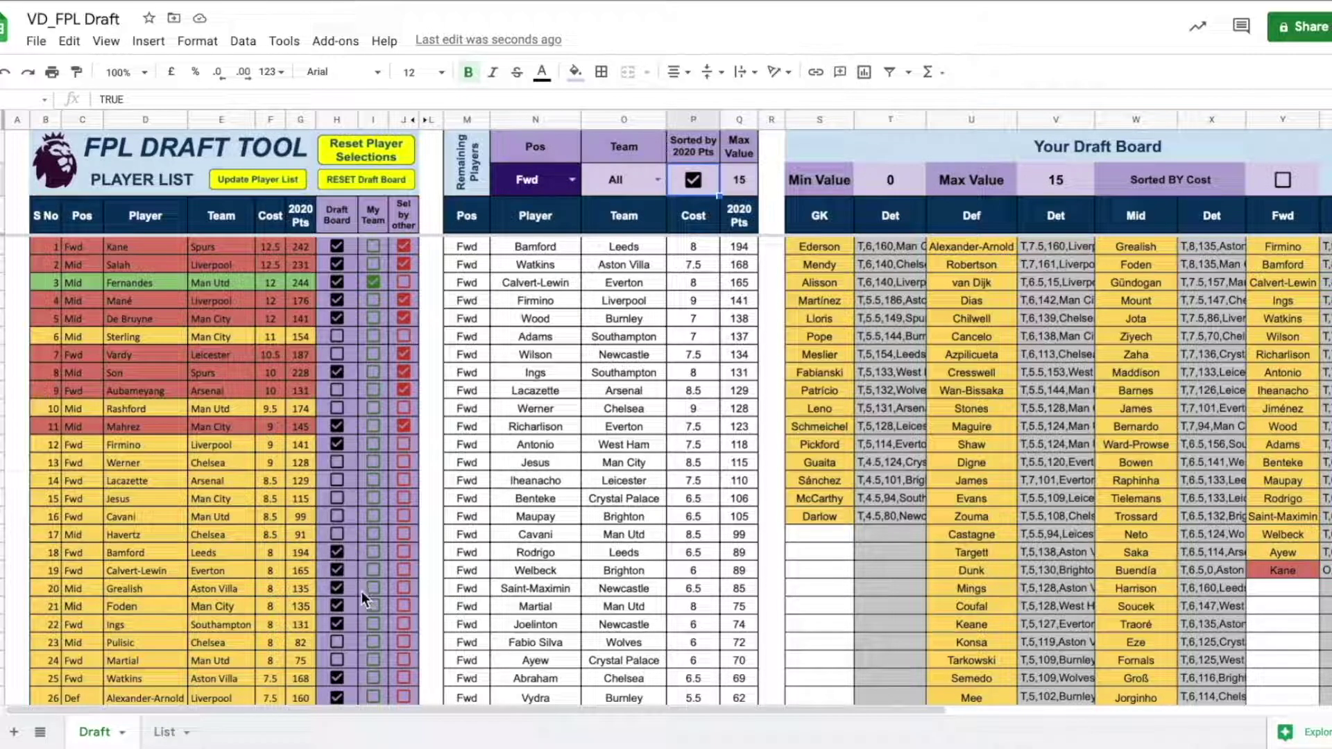
# Add Bamford to My Team and check him in the Selected Players panel.
pyautogui.click(373, 553)
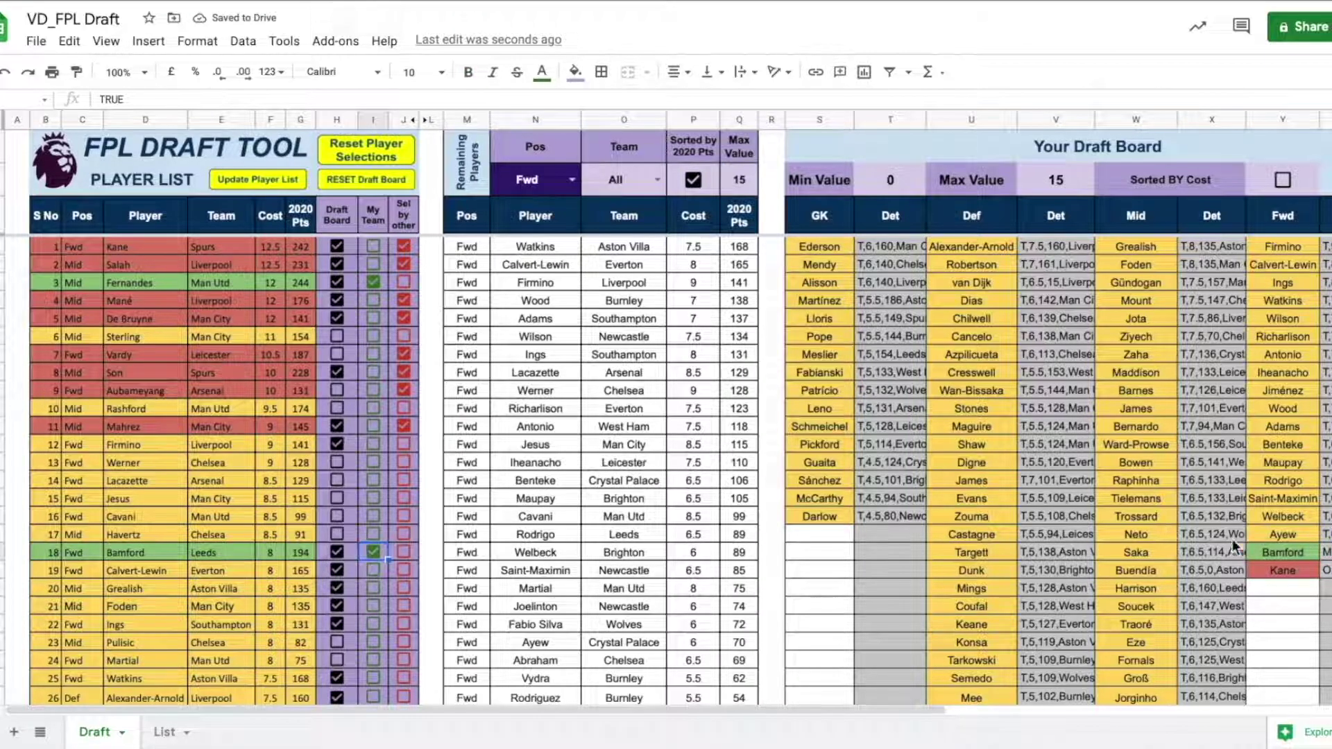
pyautogui.hscroll(4, 1284, 535)
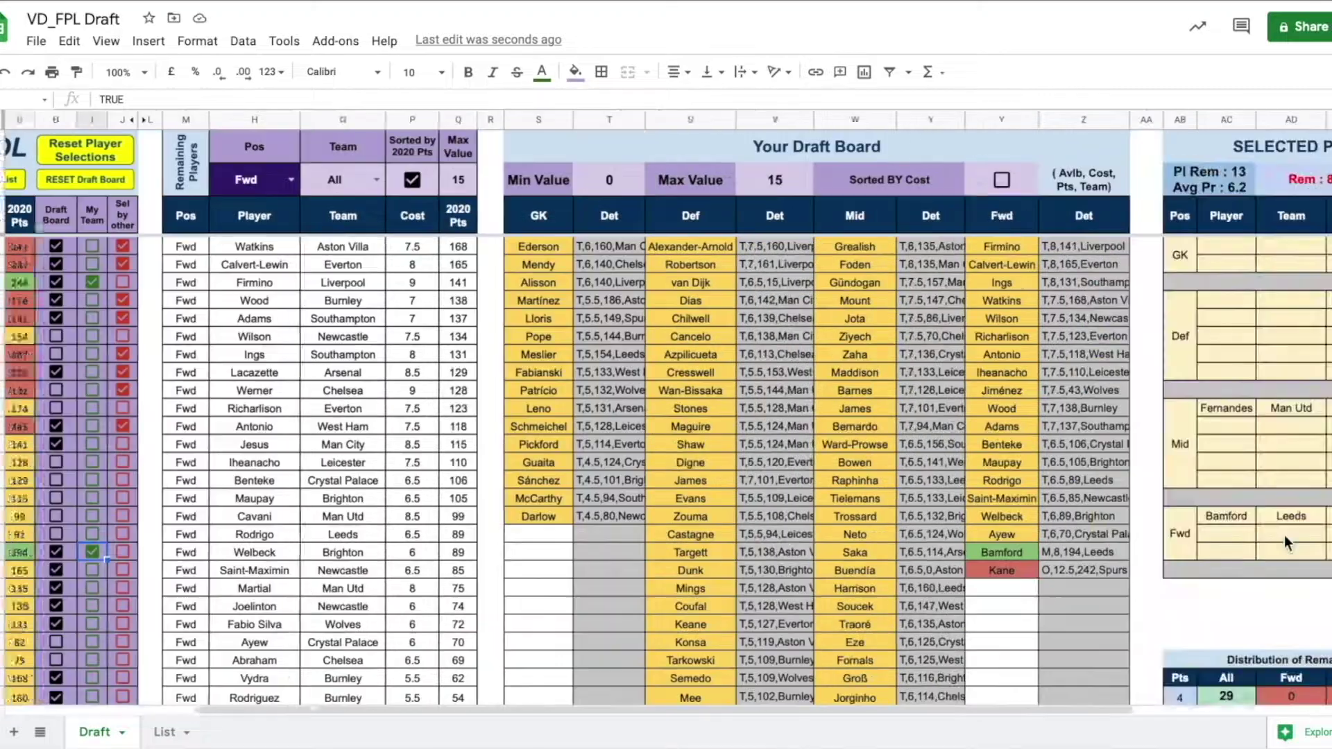
pyautogui.hscroll(3, 1283, 535)
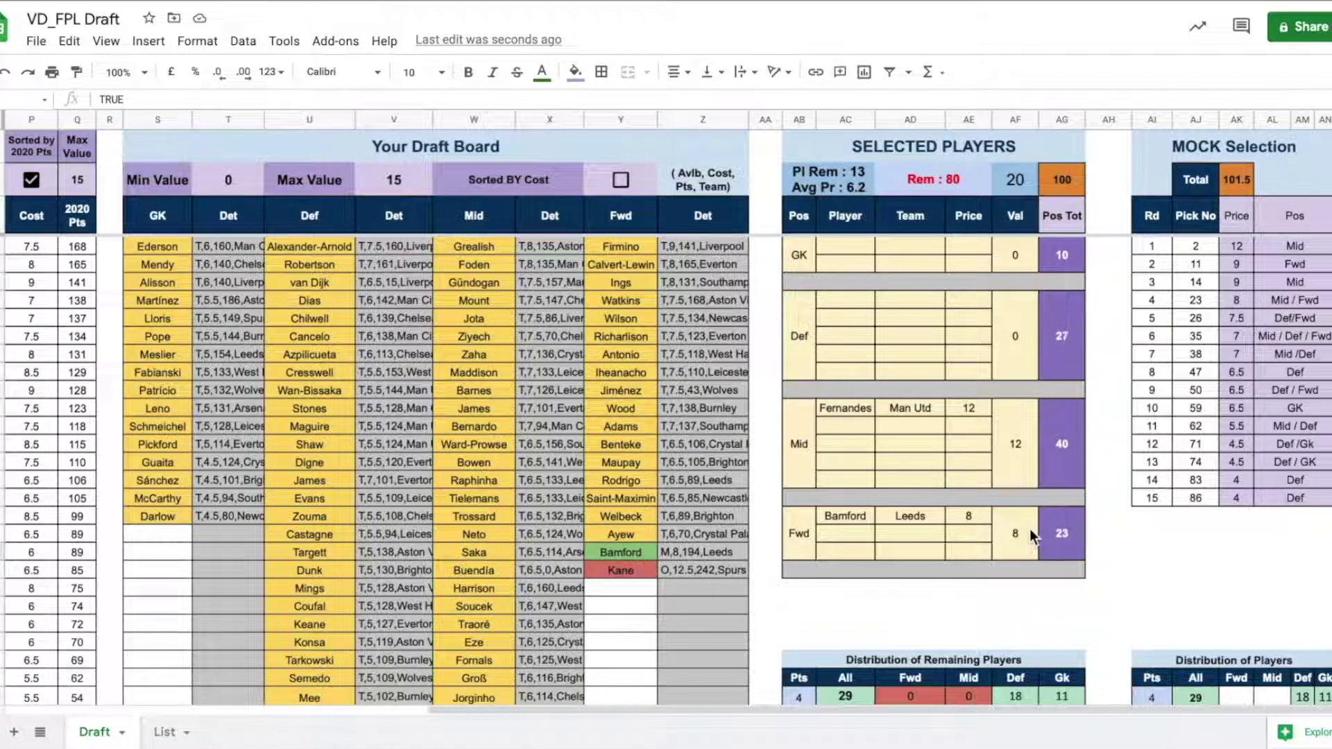
pyautogui.hscroll(-10, 1030, 528)
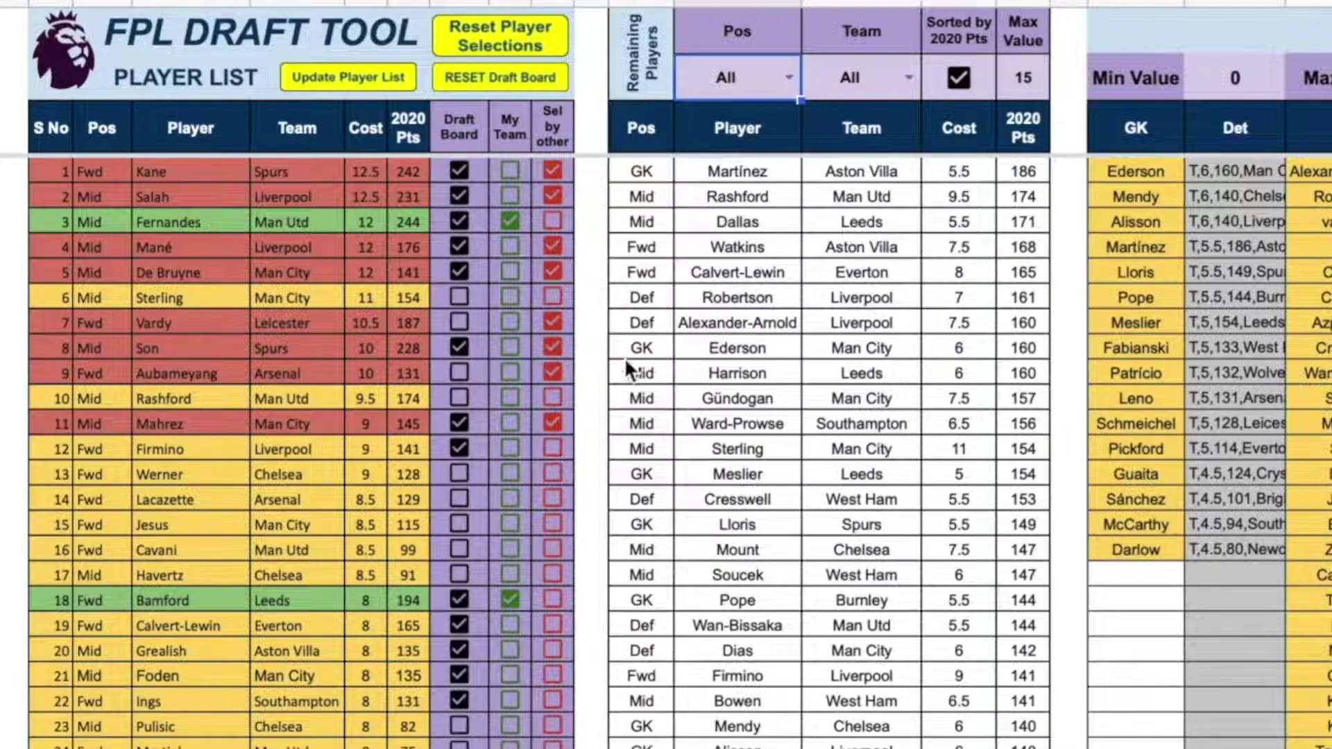
# Reset all player selections, cancelling the first prompt and confirming Yes on the second.
pyautogui.click(553, 172)
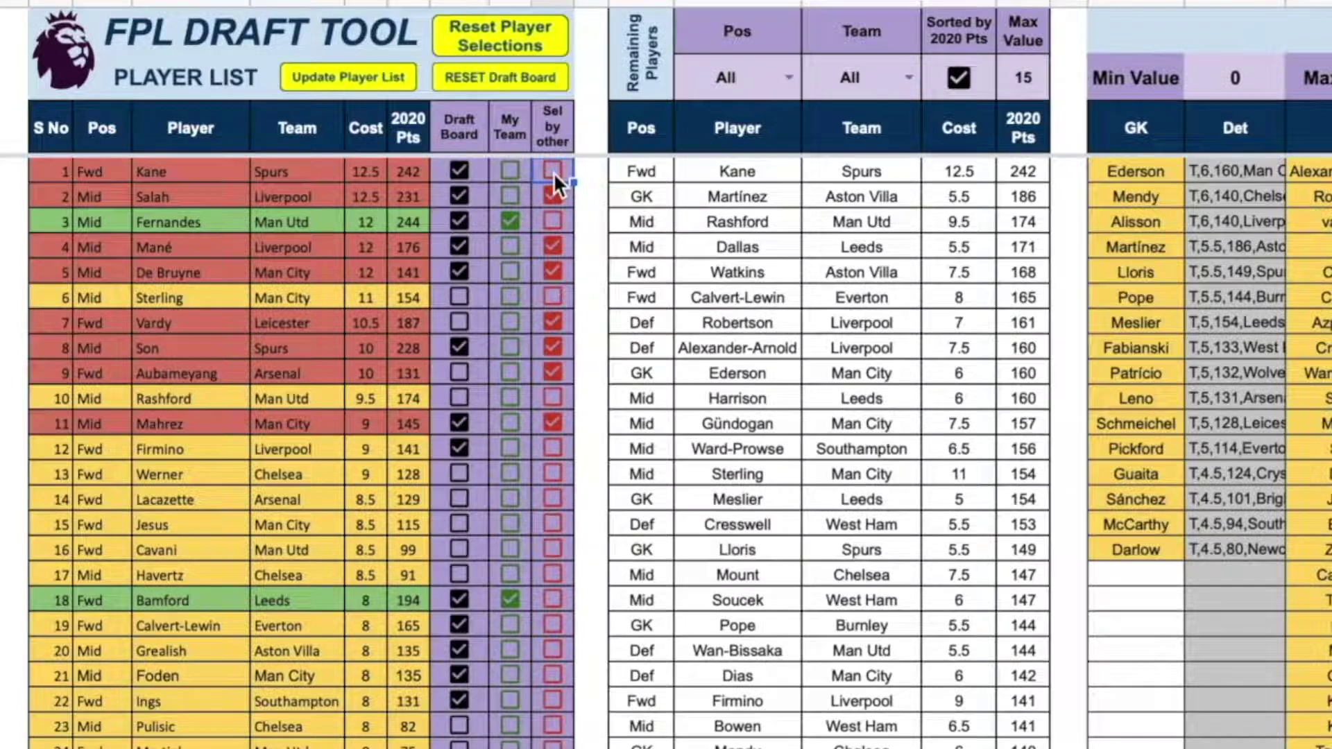
pyautogui.click(553, 172)
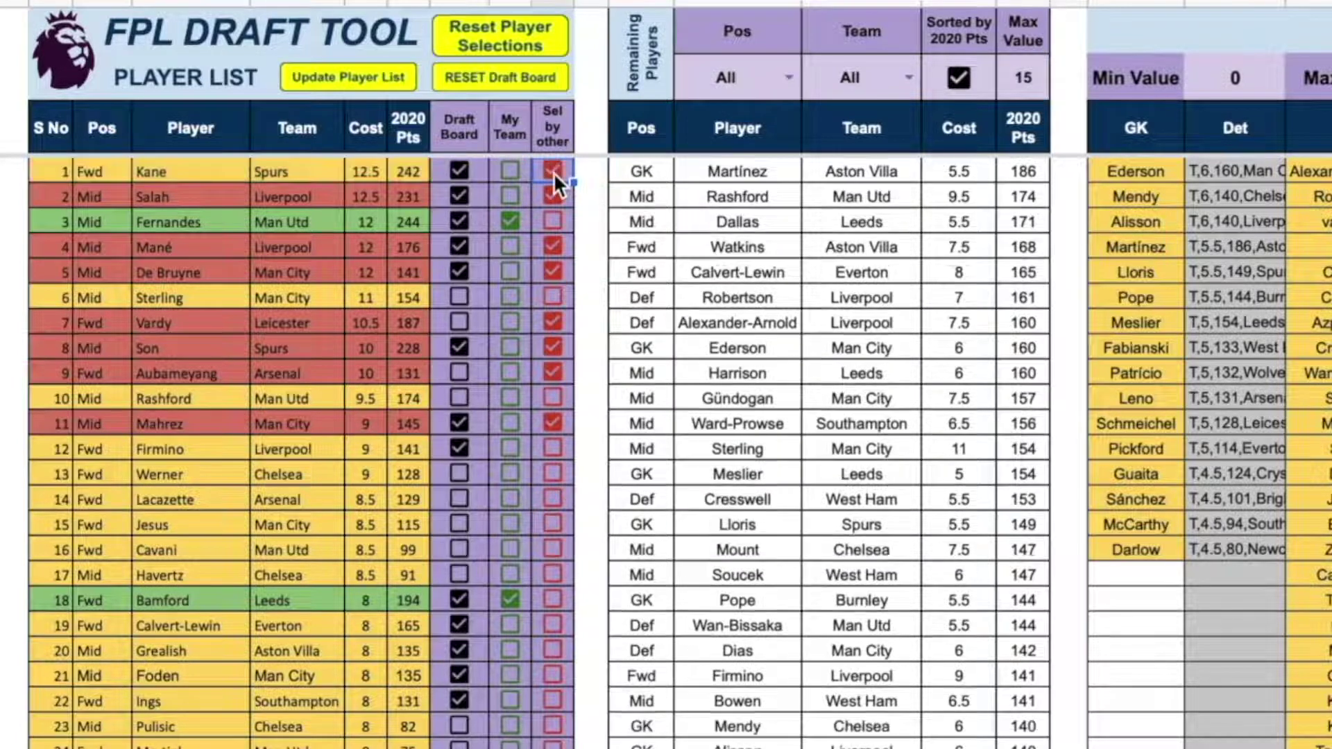
pyautogui.click(506, 37)
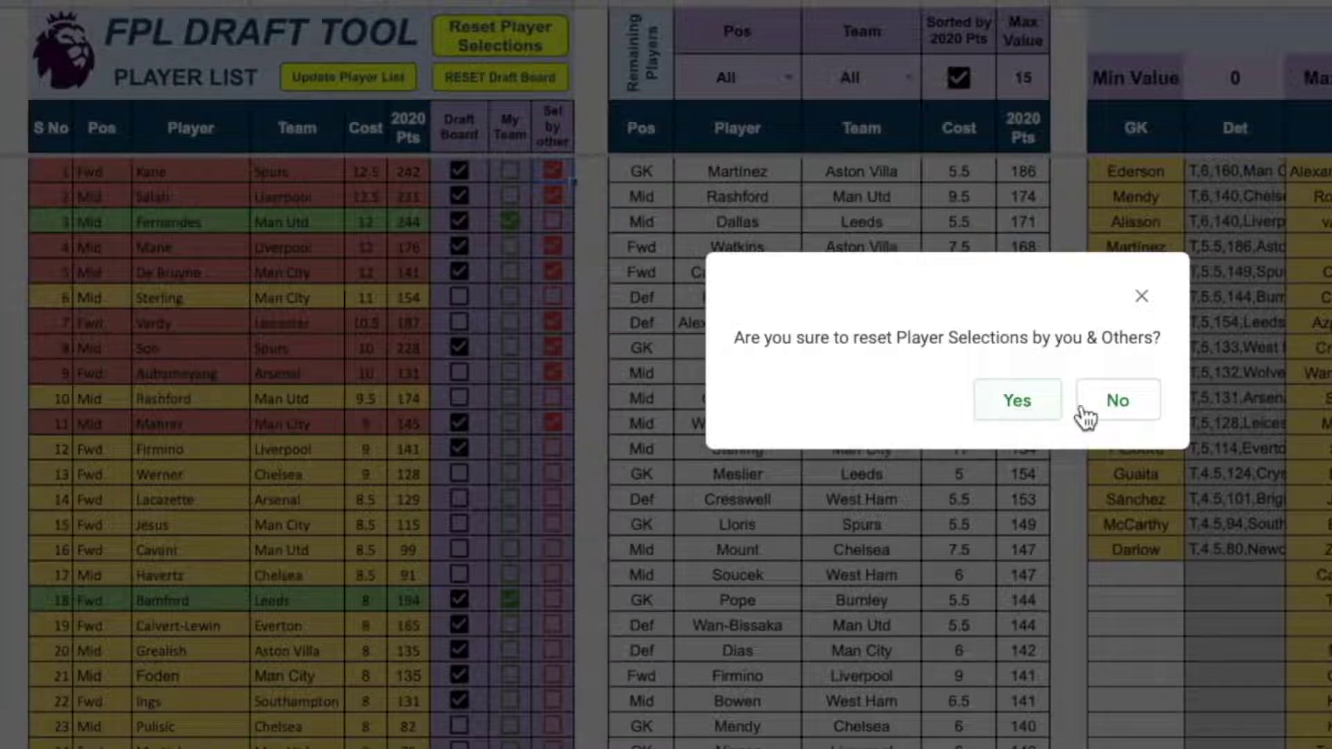
pyautogui.click(1084, 416)
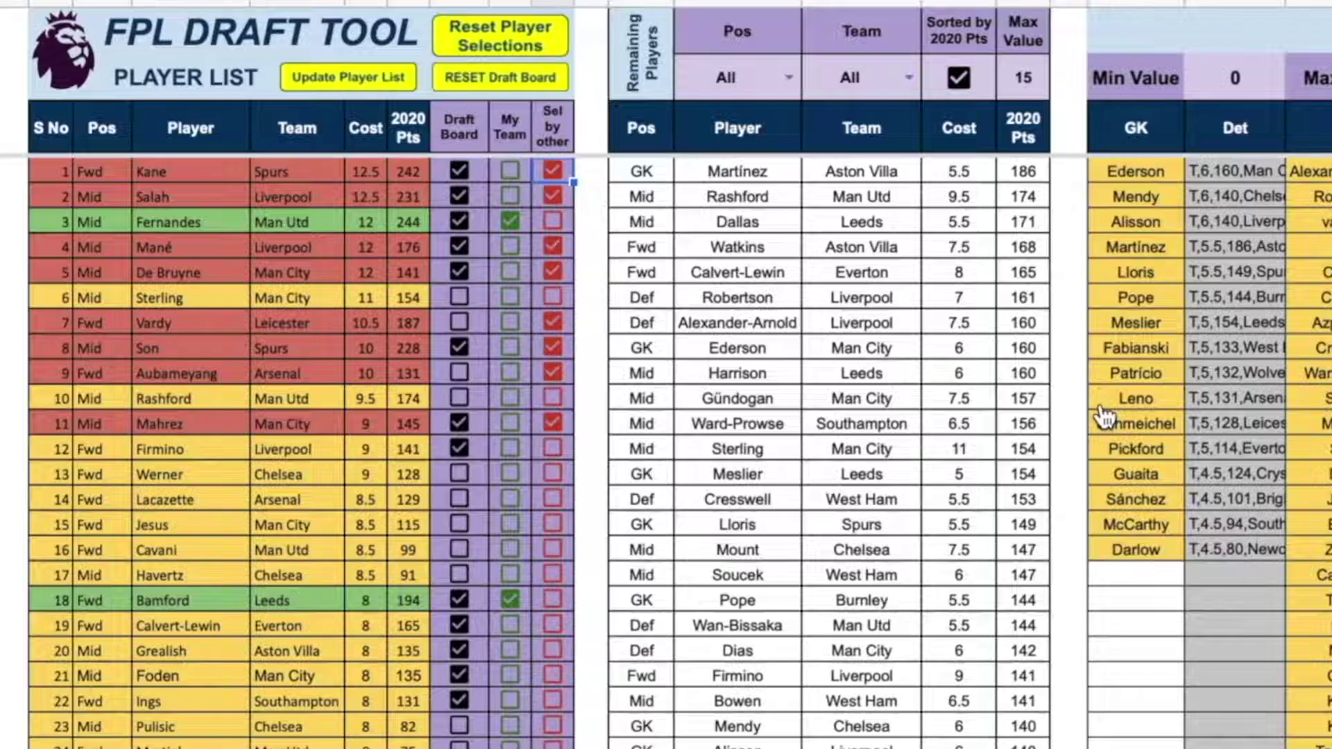
pyautogui.click(498, 36)
pyautogui.click(1013, 399)
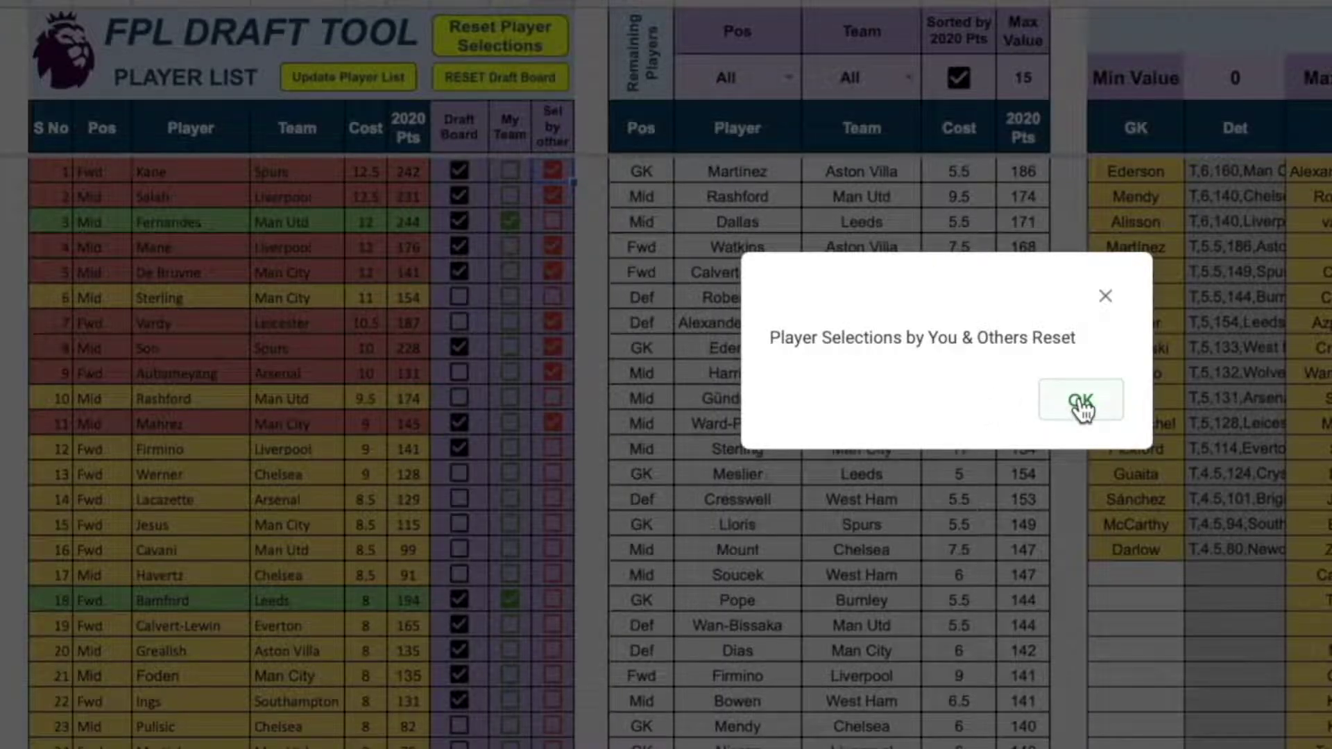
pyautogui.click(1080, 402)
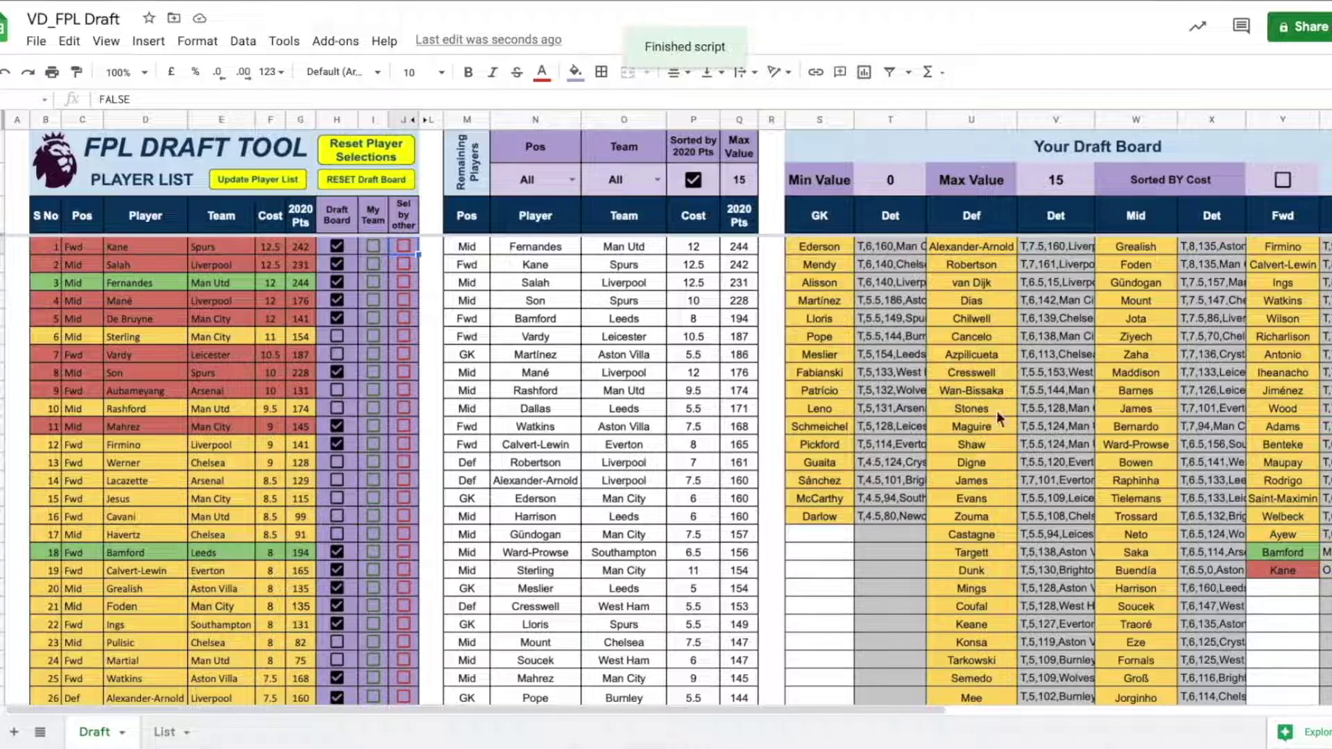
# Reset the Draft Board, confirming Yes and OK, then go to the List sheet.
pyautogui.hscroll(5, 1060, 429)
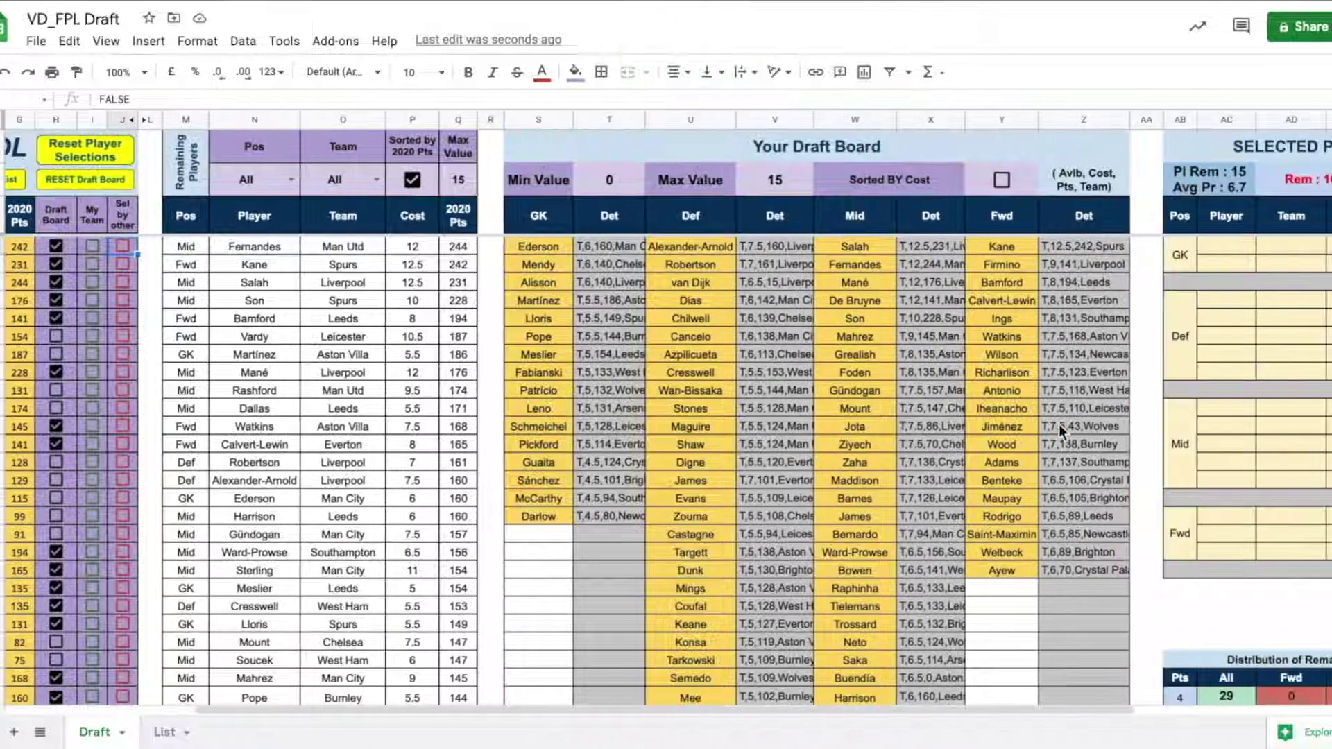
pyautogui.hscroll(-5, 386, 396)
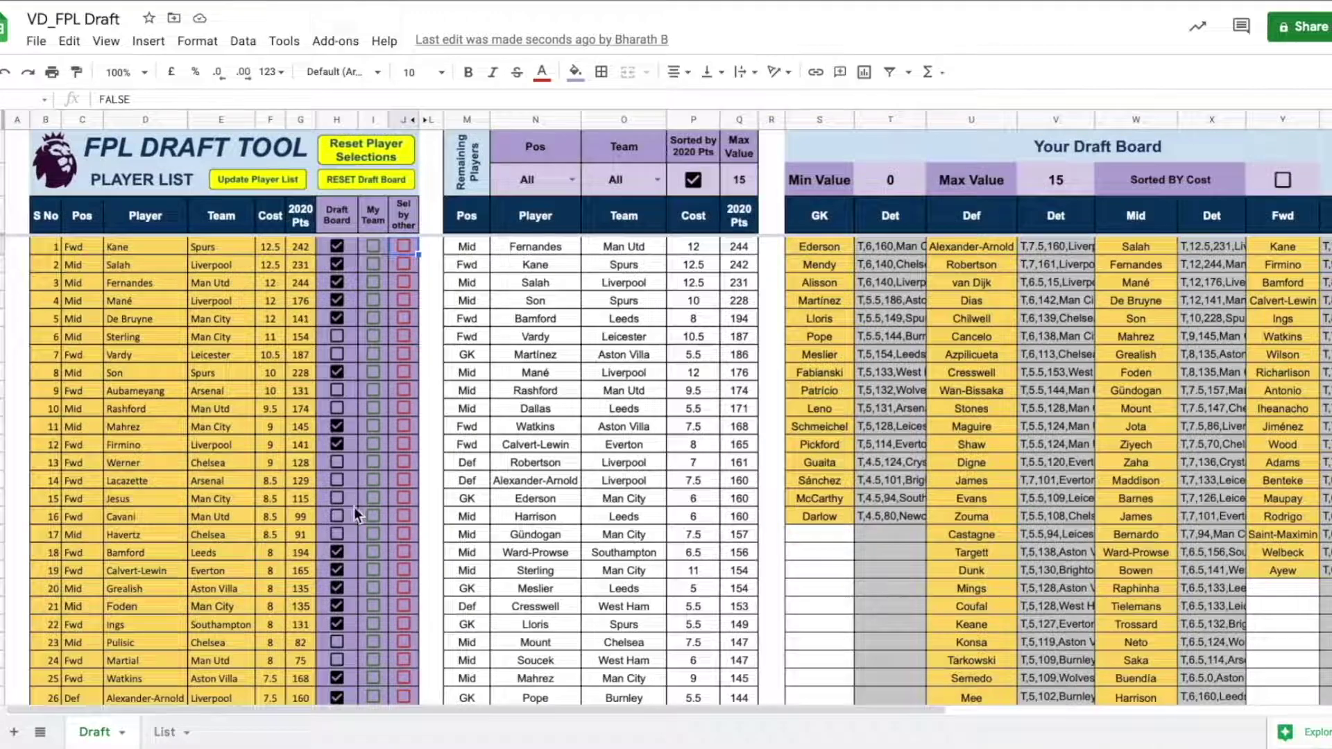
pyautogui.click(367, 177)
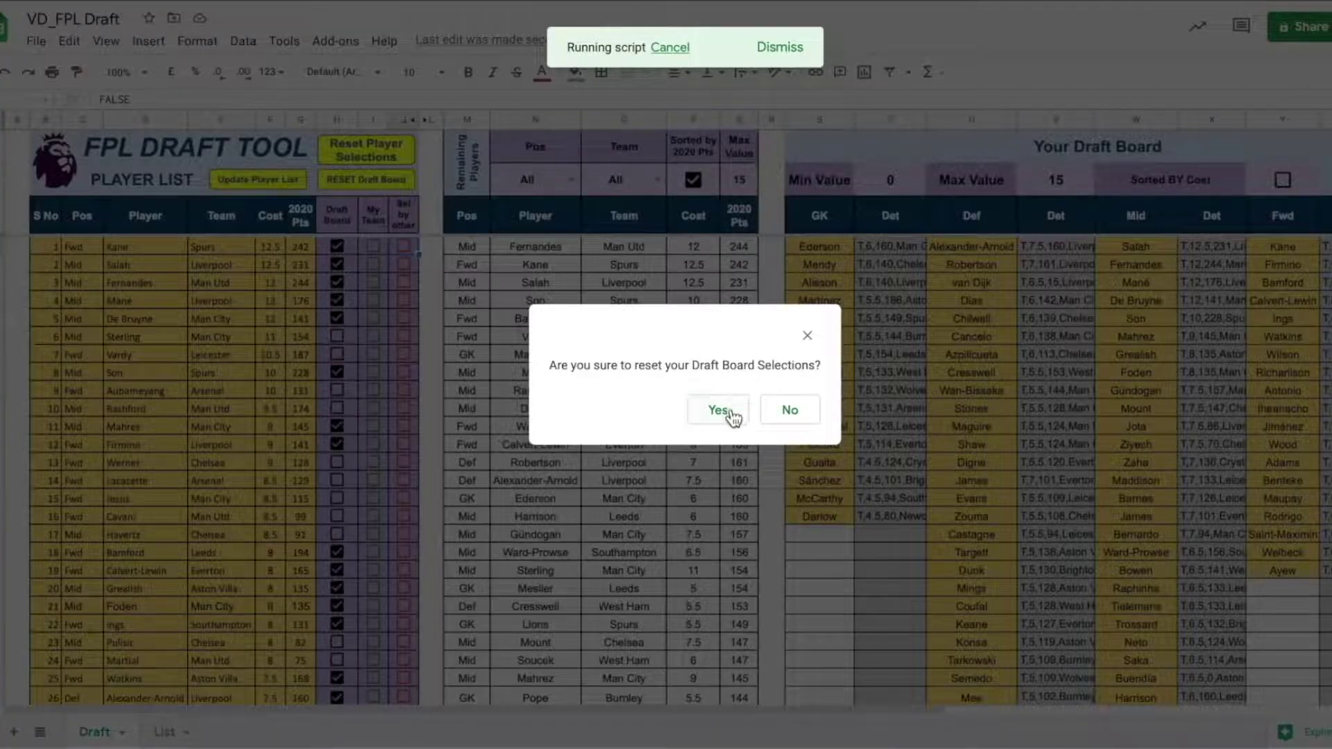
pyautogui.click(735, 411)
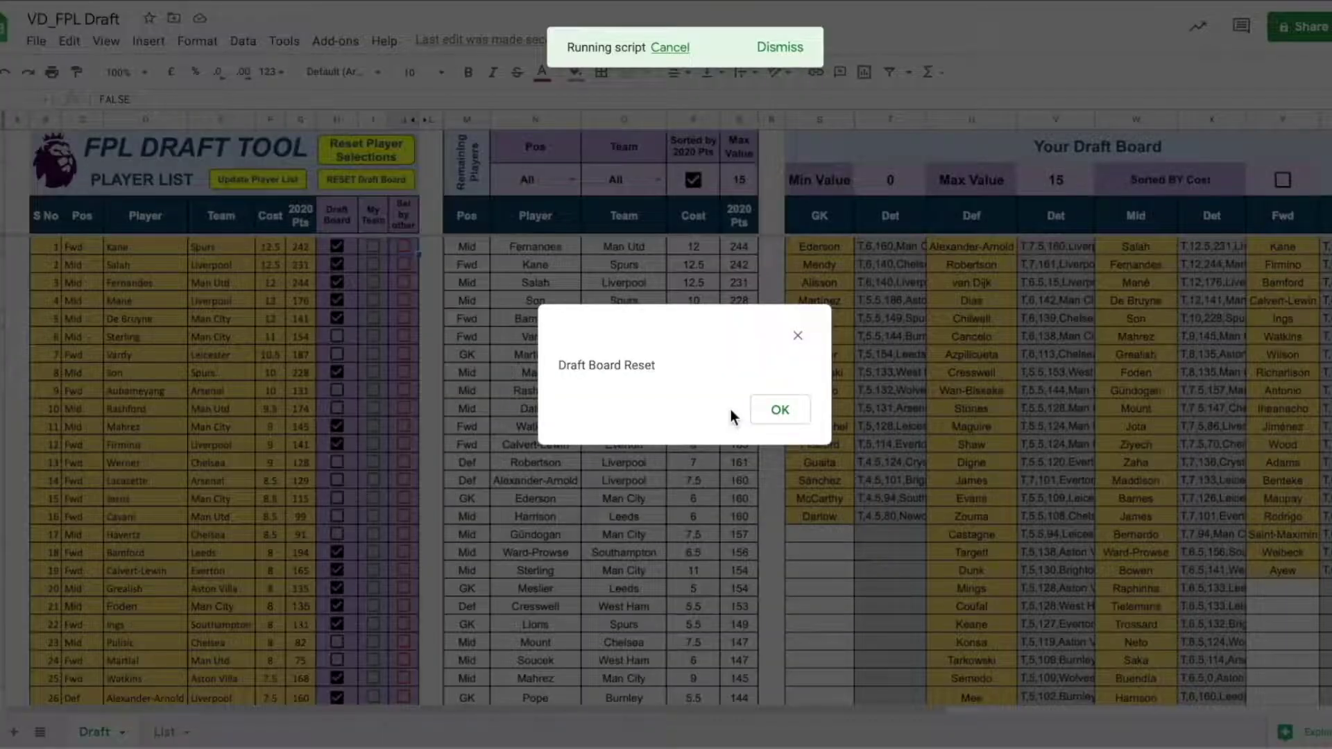
pyautogui.click(778, 410)
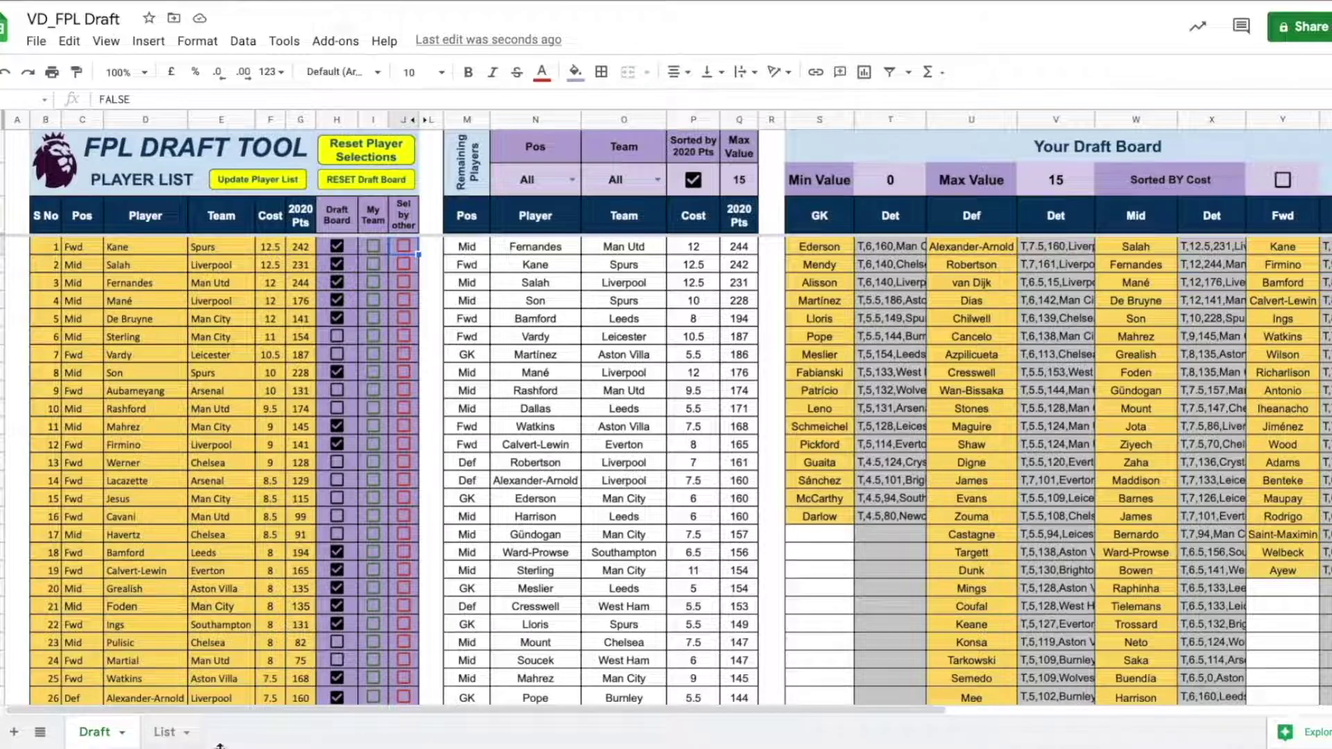
pyautogui.click(166, 735)
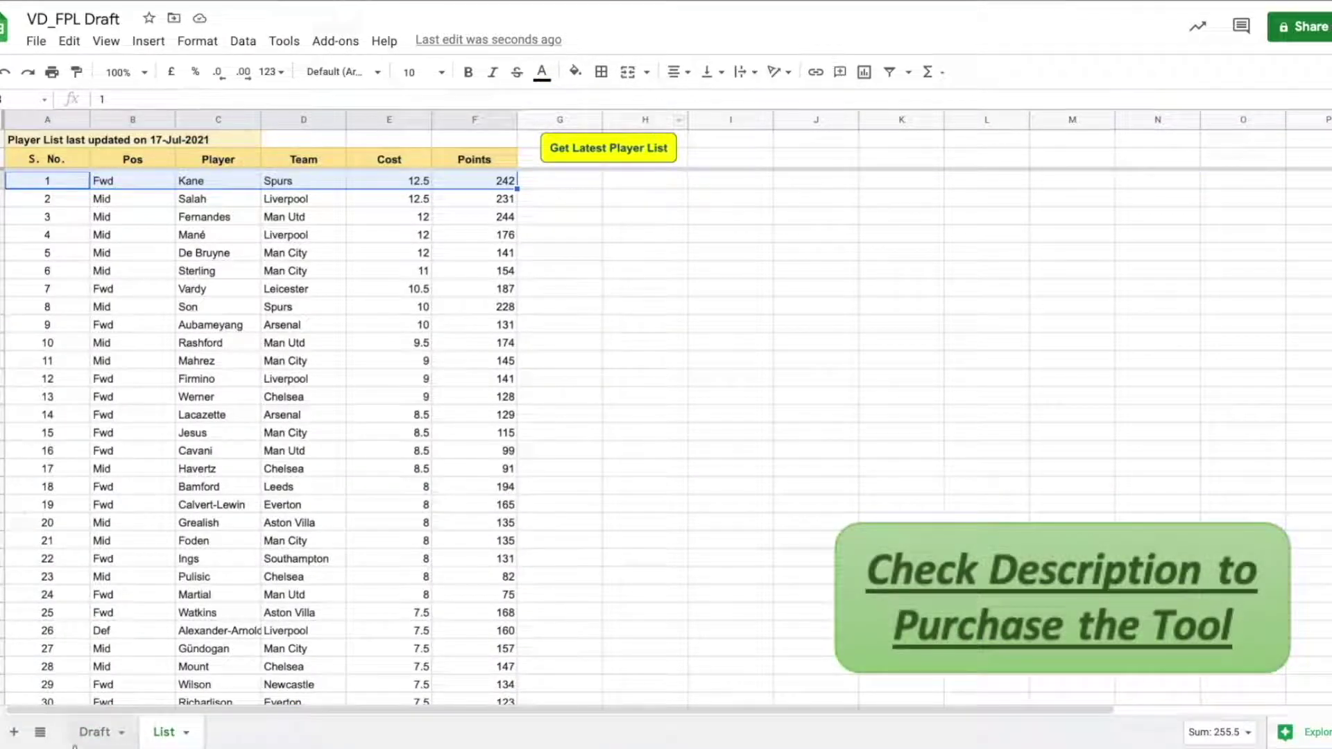
# Back on the Draft sheet, update the player list and confirm the update.
pyautogui.click(97, 732)
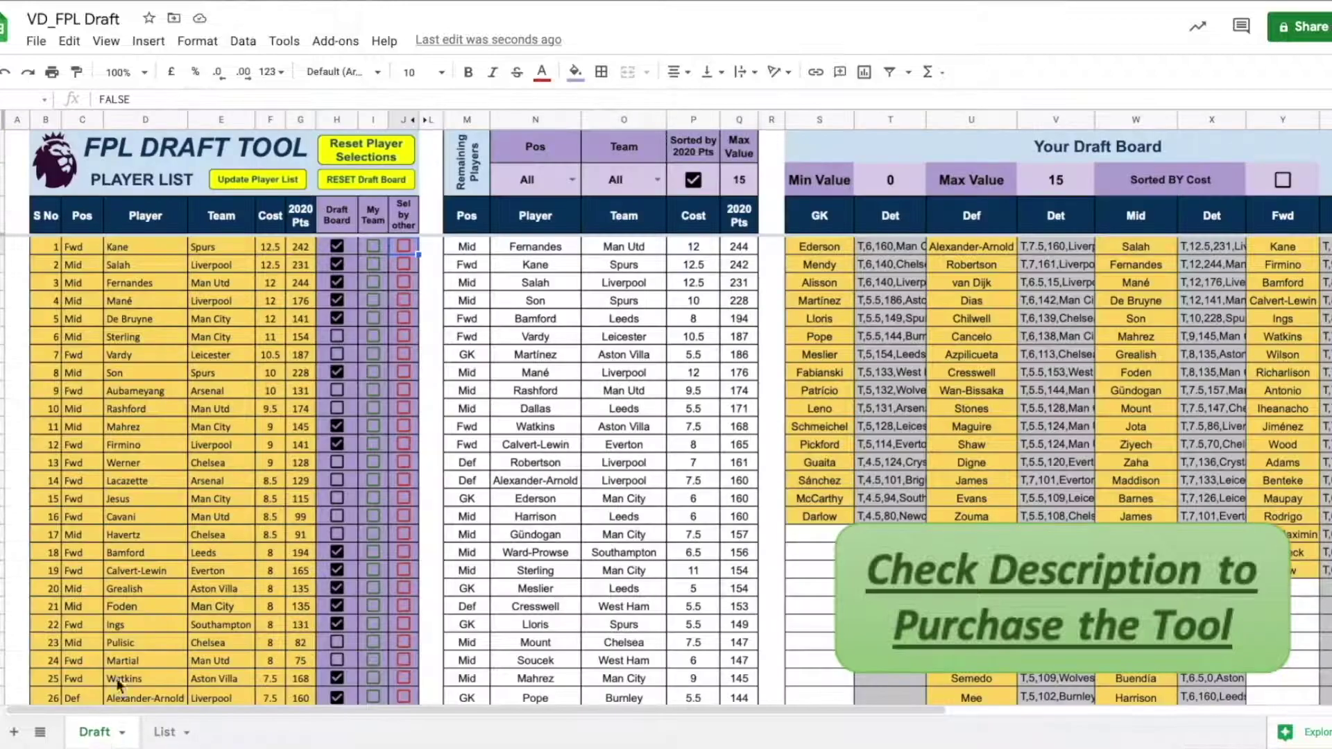
pyautogui.click(251, 182)
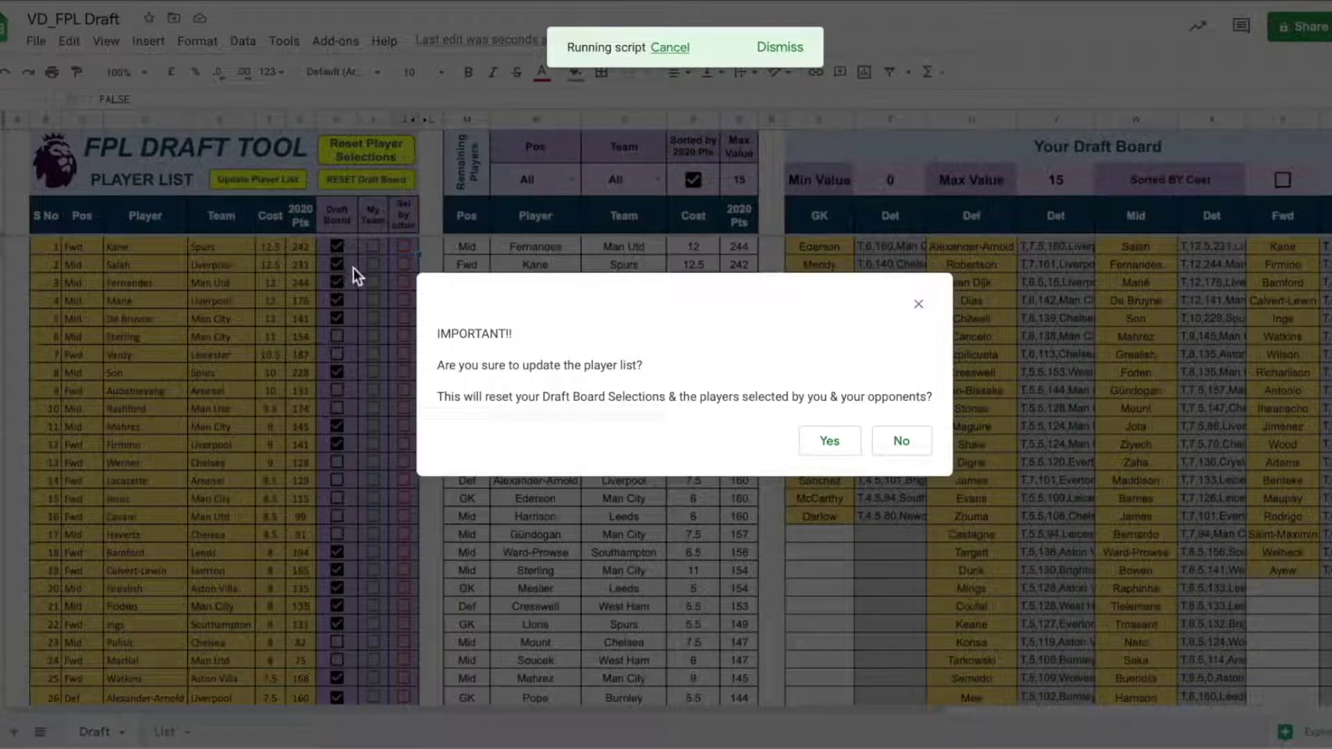
pyautogui.click(839, 441)
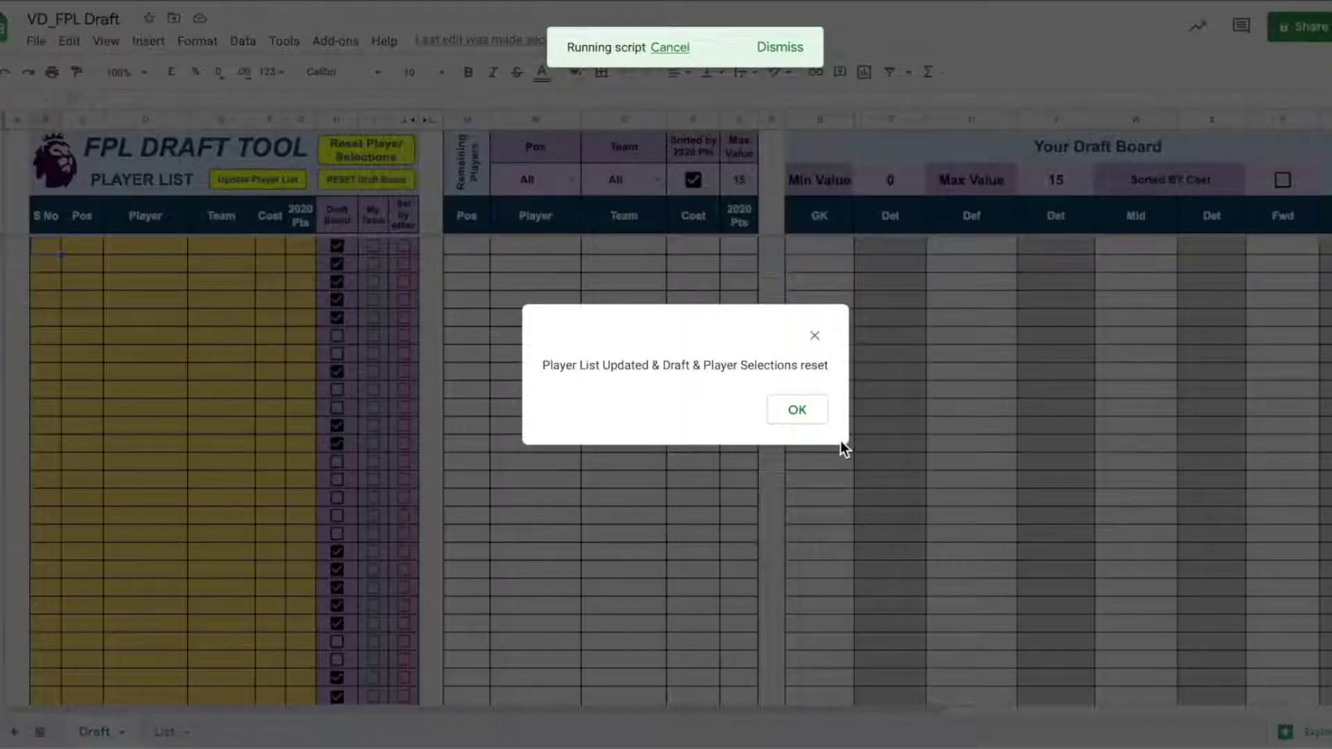
pyautogui.click(797, 409)
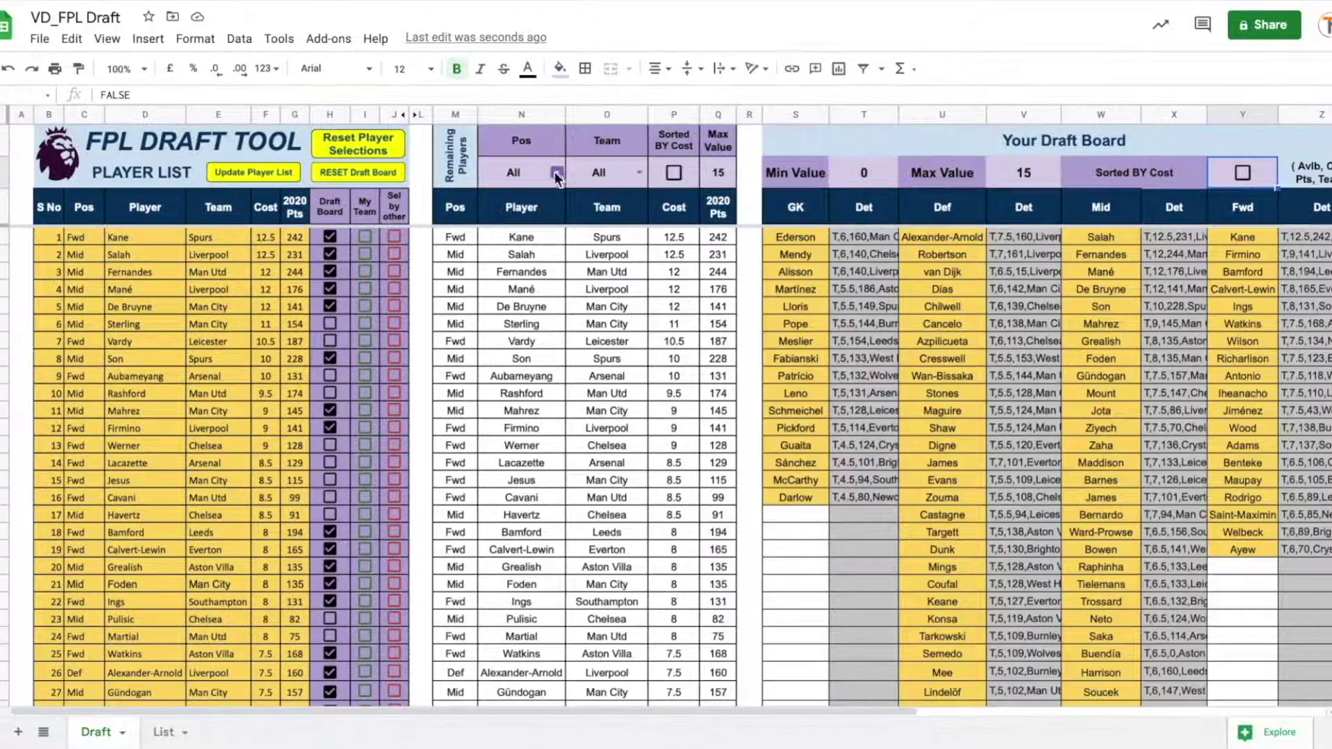
# Try the position filter with goalkeepers, then forwards, then all positions again.
pyautogui.click(571, 180)
pyautogui.click(528, 232)
pyautogui.click(557, 172)
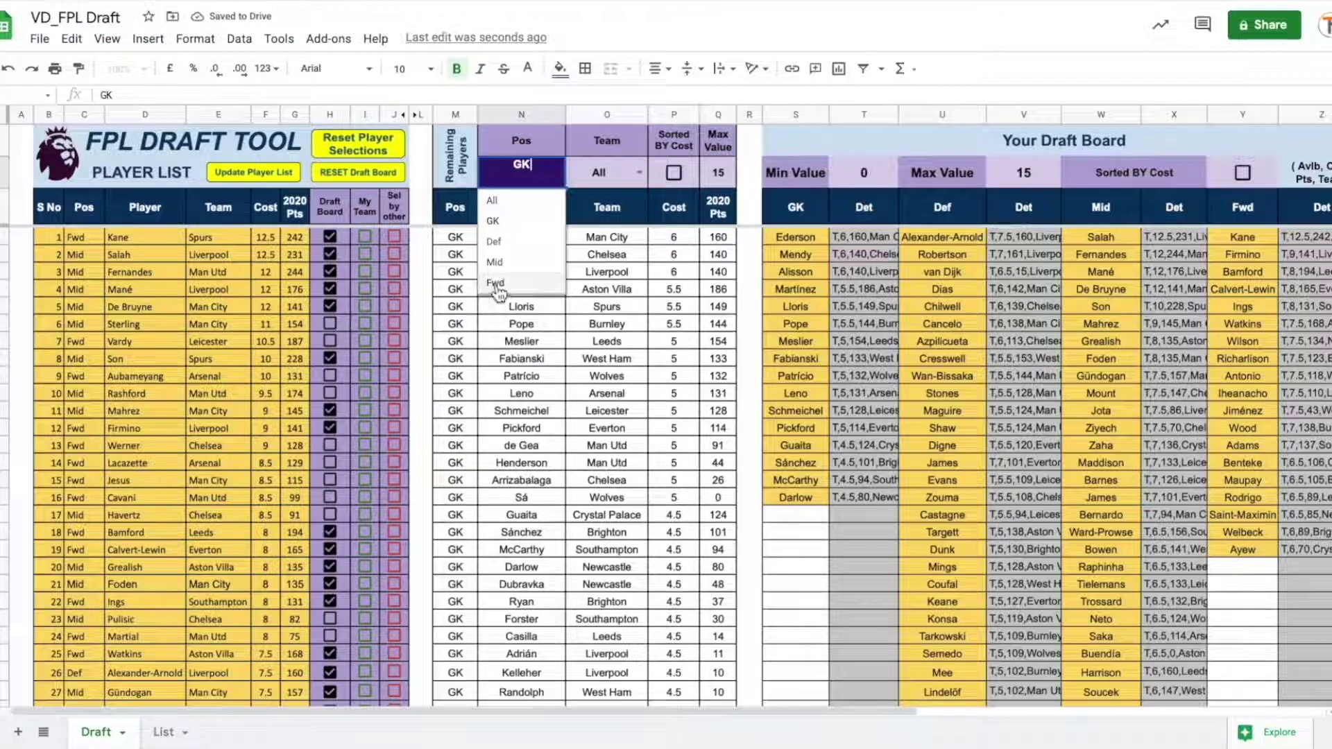
pyautogui.click(495, 283)
pyautogui.click(557, 172)
pyautogui.click(493, 200)
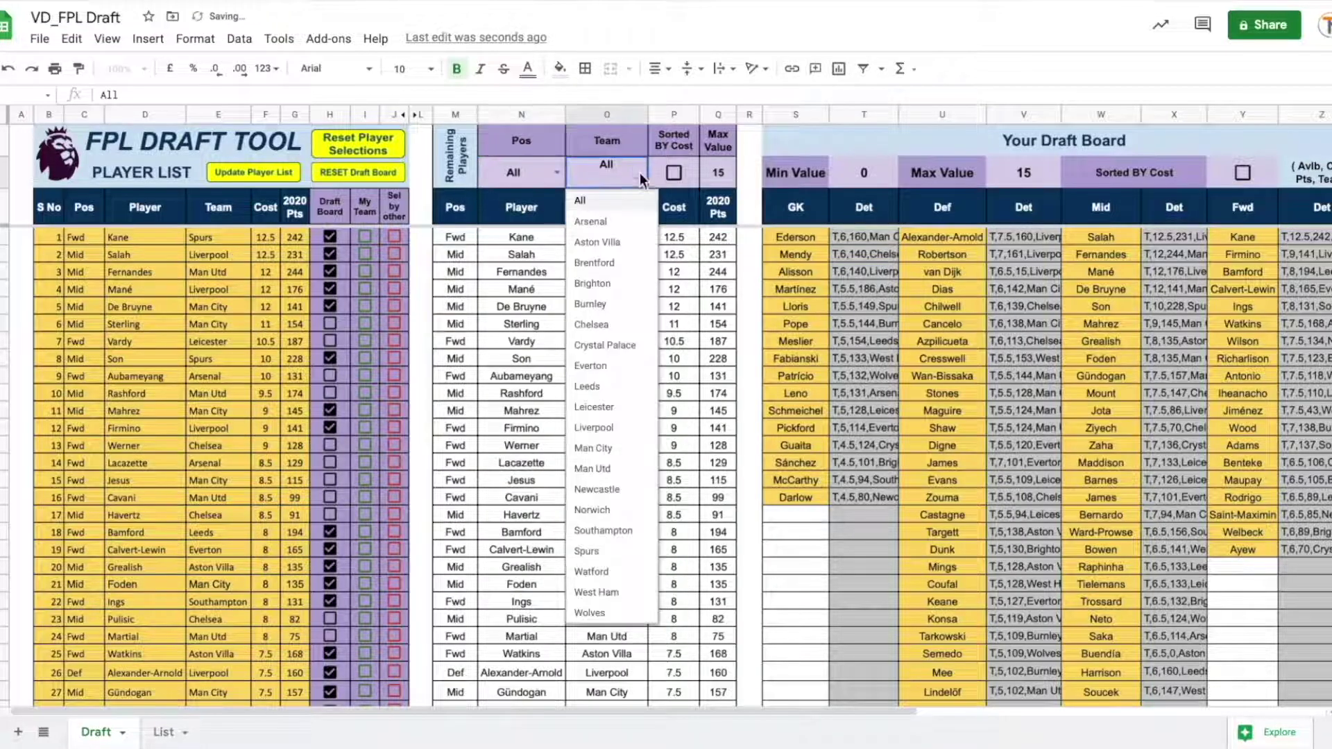
# Filter the list to Man Utd and mark two players as taken by other managers.
pyautogui.click(593, 468)
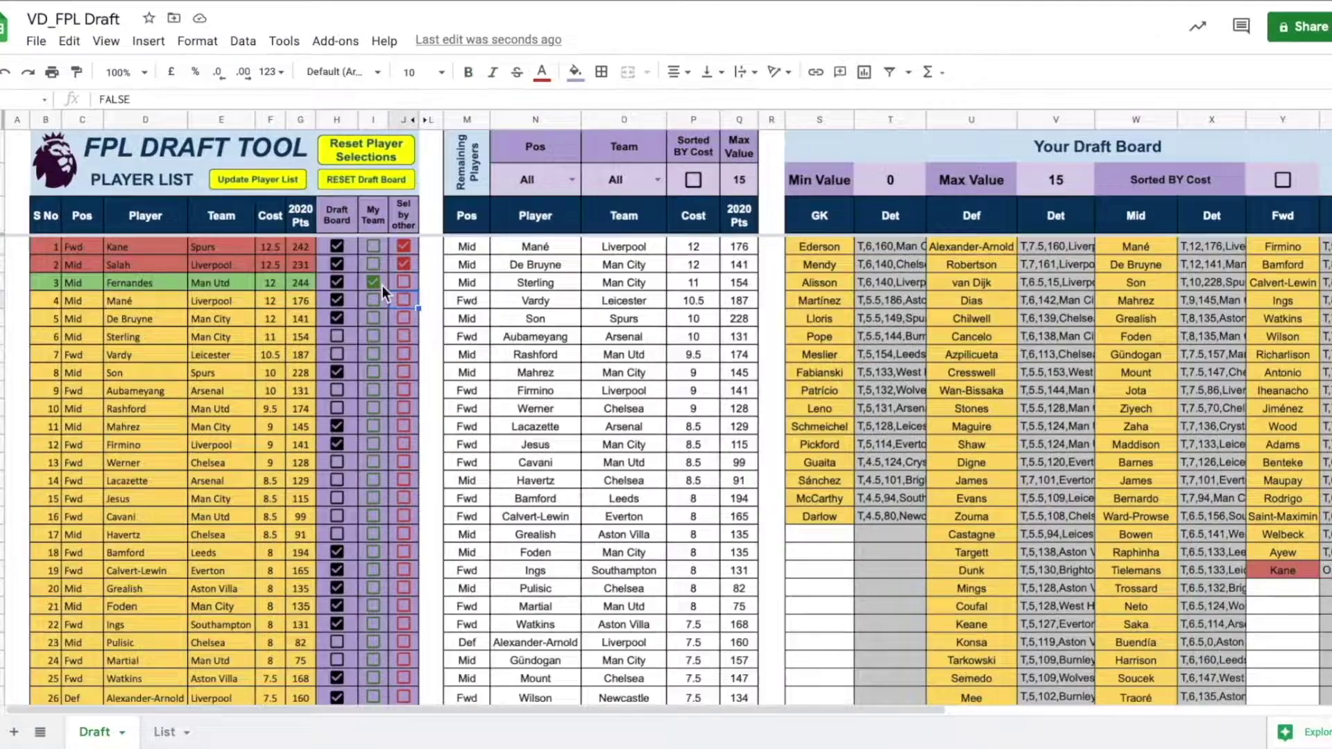
pyautogui.click(403, 319)
pyautogui.click(404, 355)
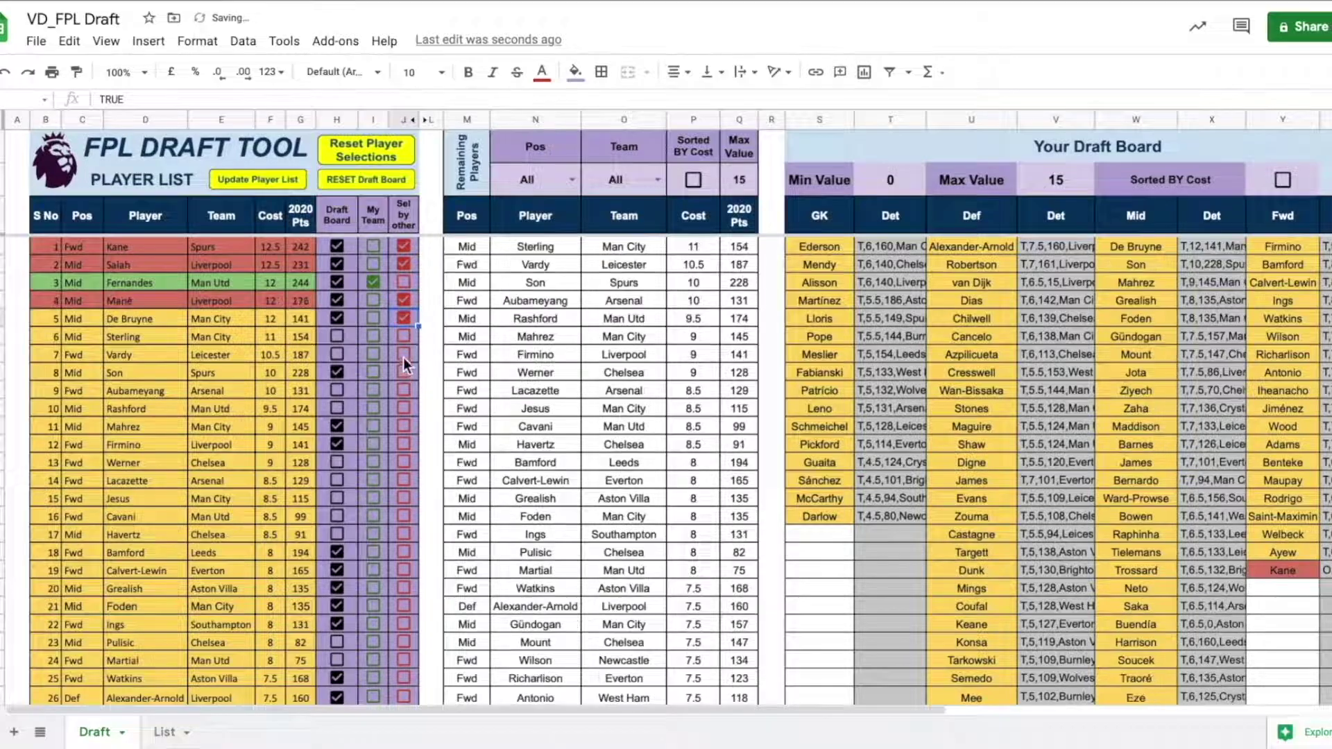